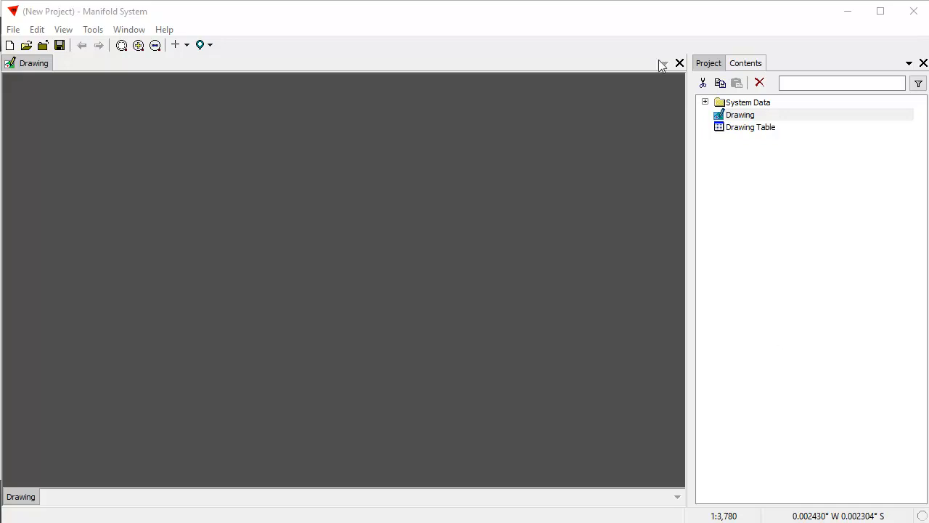
Create five points scattered across the empty drawing and add them as a new record
click(346, 30)
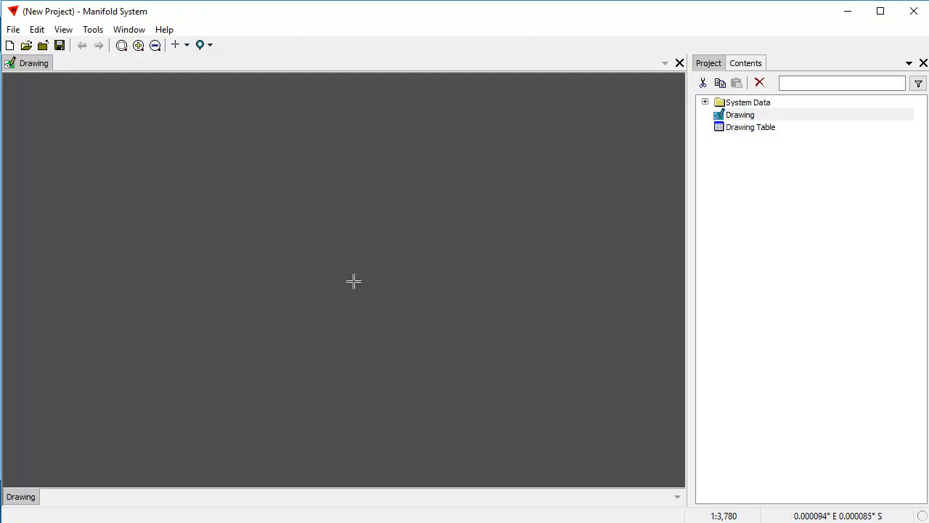
click(186, 45)
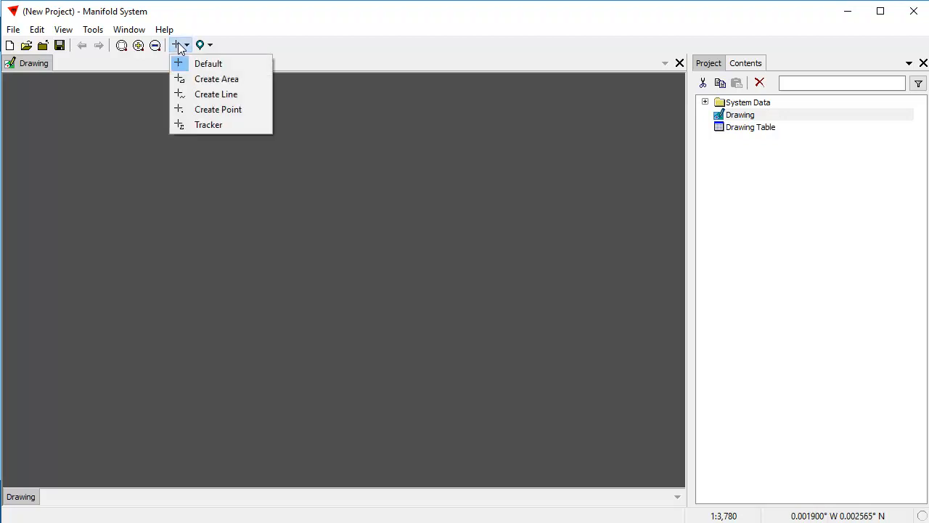
click(218, 109)
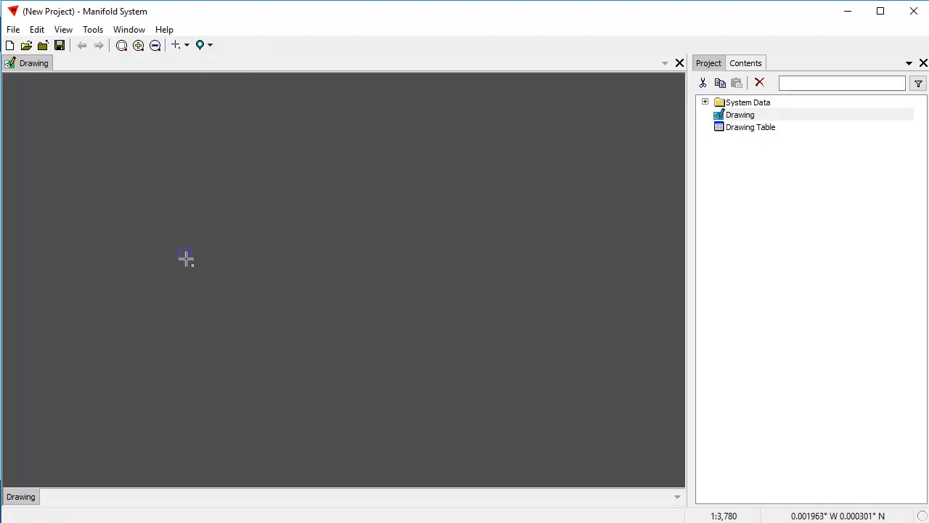
click(188, 264)
click(311, 186)
click(269, 323)
click(426, 245)
click(411, 381)
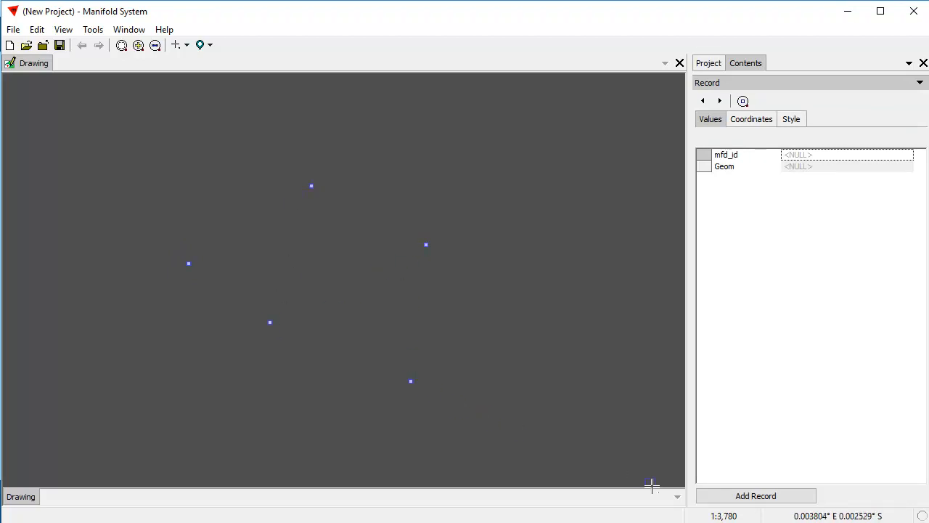
click(755, 496)
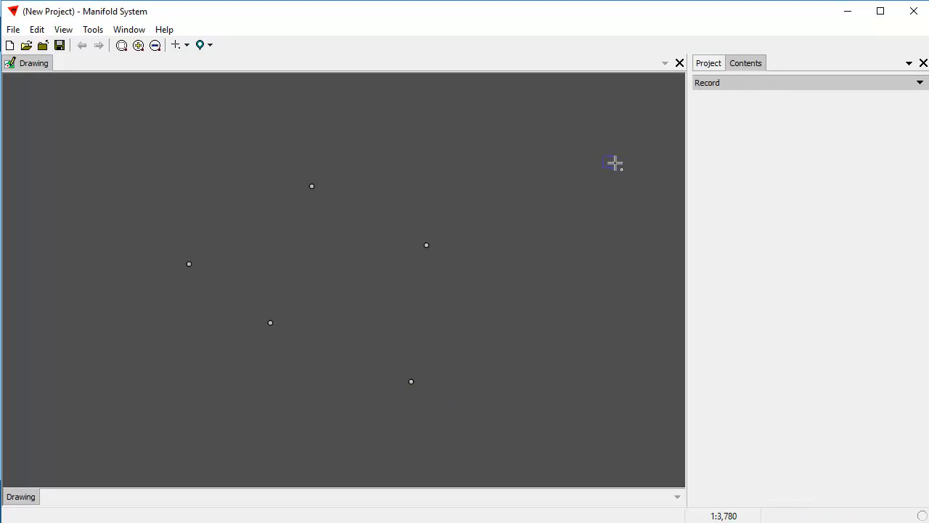
Style the drawing's points with a golden-yellow fill color and a size of 20 pt
click(710, 85)
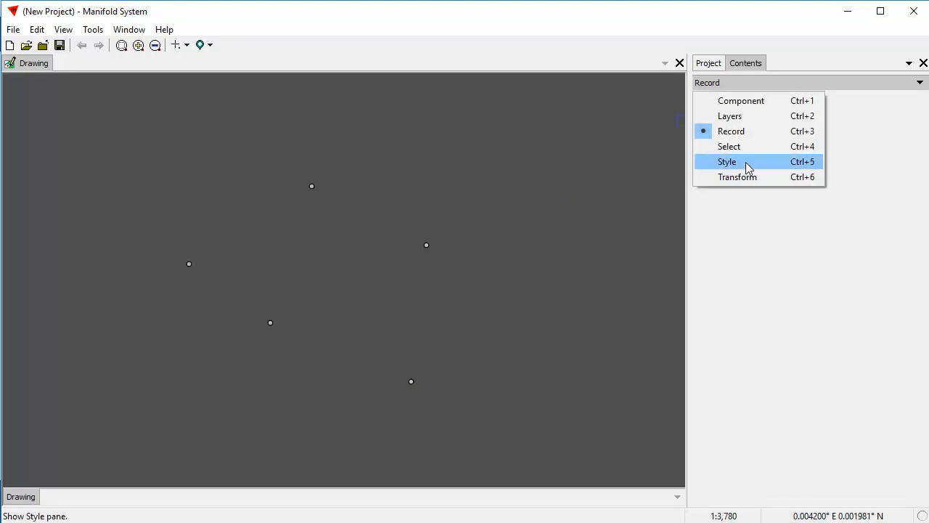
click(745, 161)
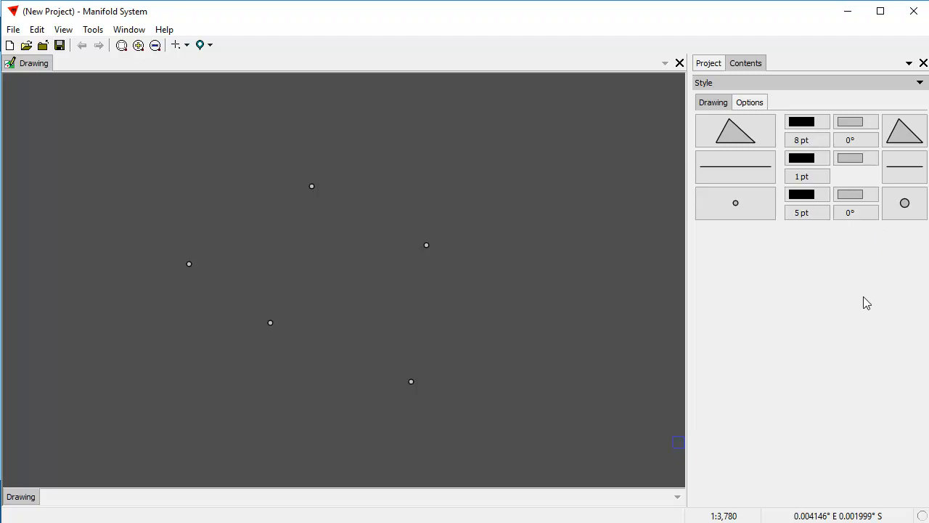
click(857, 197)
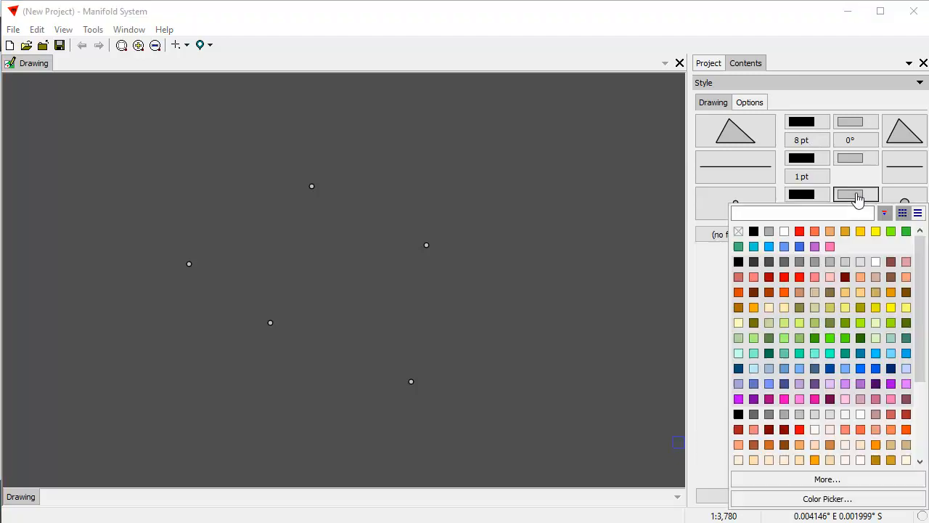
click(861, 233)
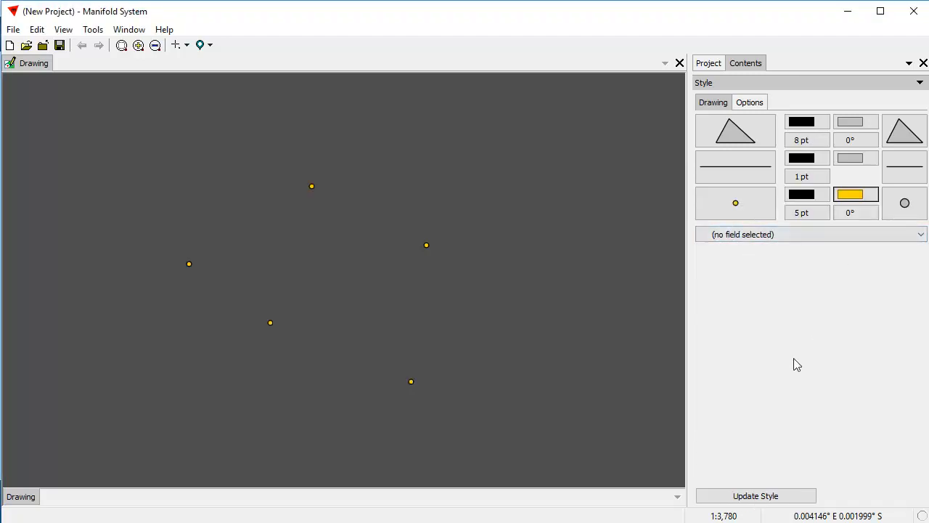
click(807, 216)
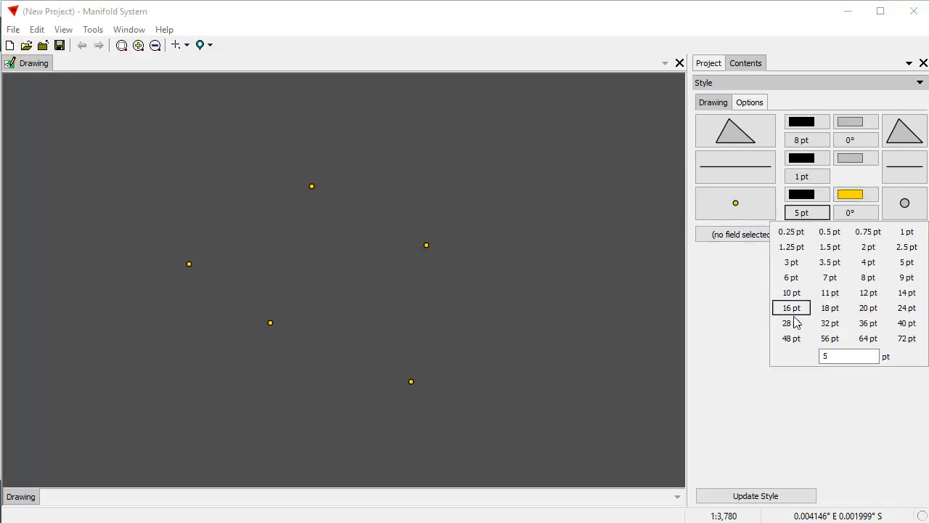
click(868, 307)
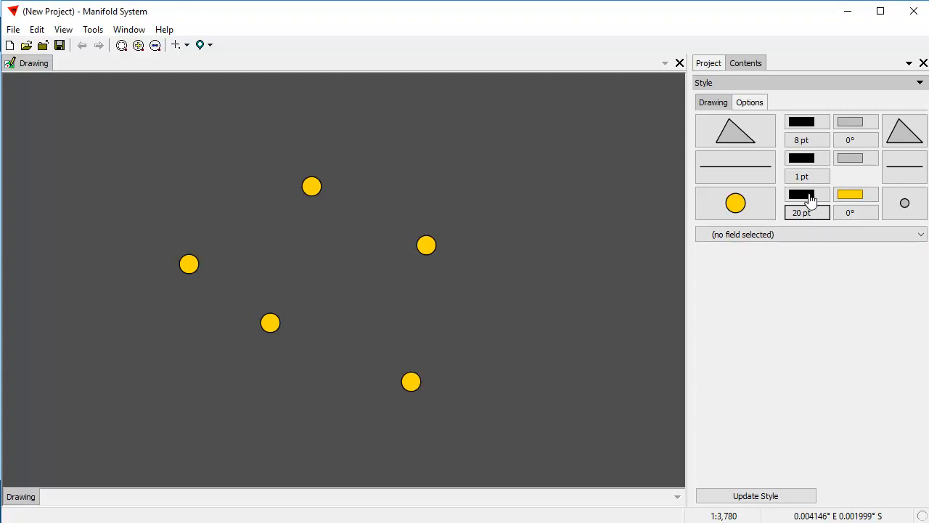
Change the point fill to gray by sampling the line style's gray with the Color Picker, and return to the default cursor mode
click(851, 198)
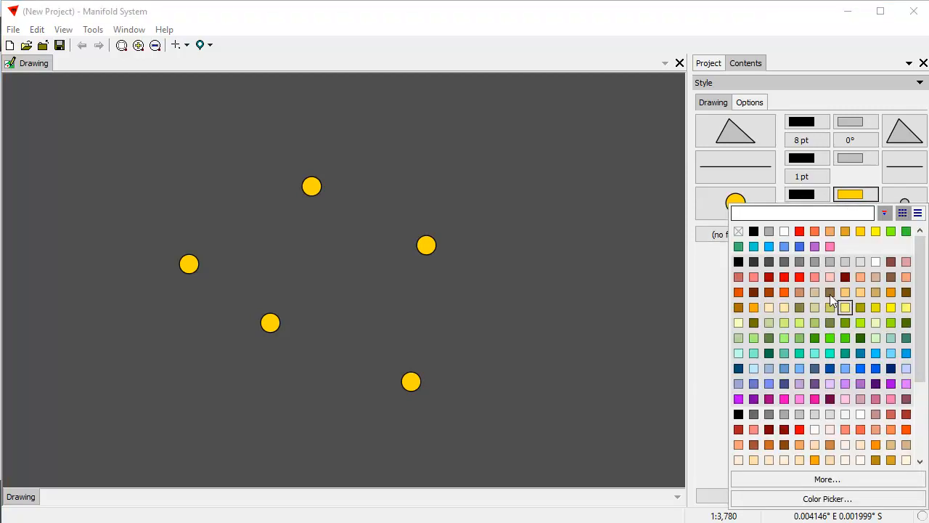
click(827, 499)
click(857, 157)
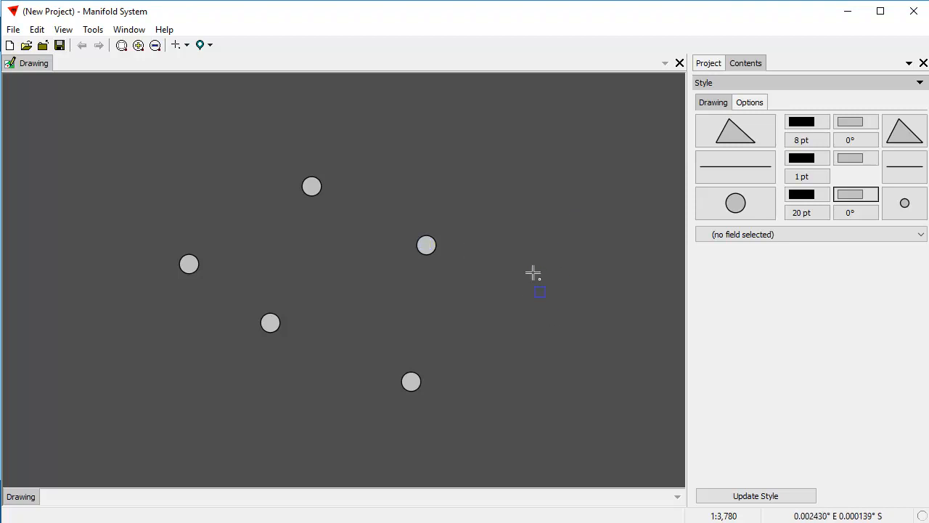
click(186, 45)
click(193, 65)
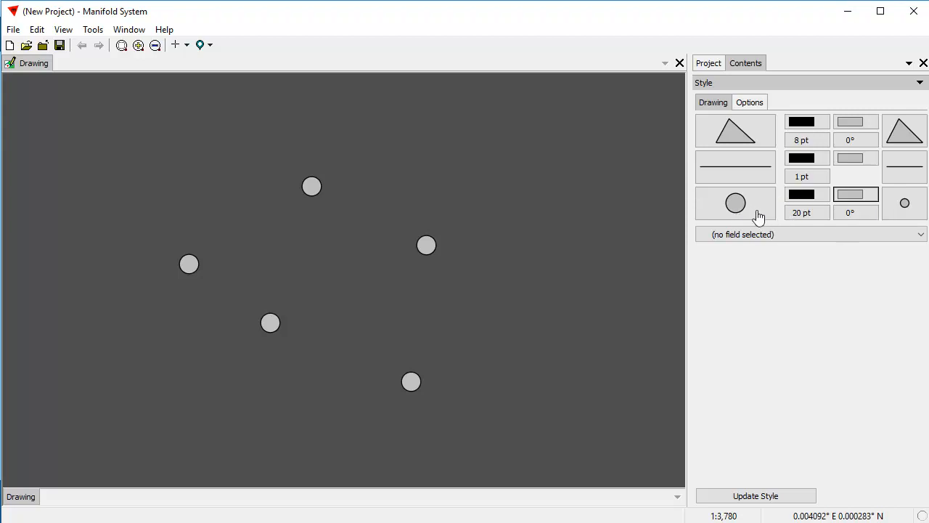
Change the point symbol to the plain pentagon from the full Symbol dialog
click(896, 215)
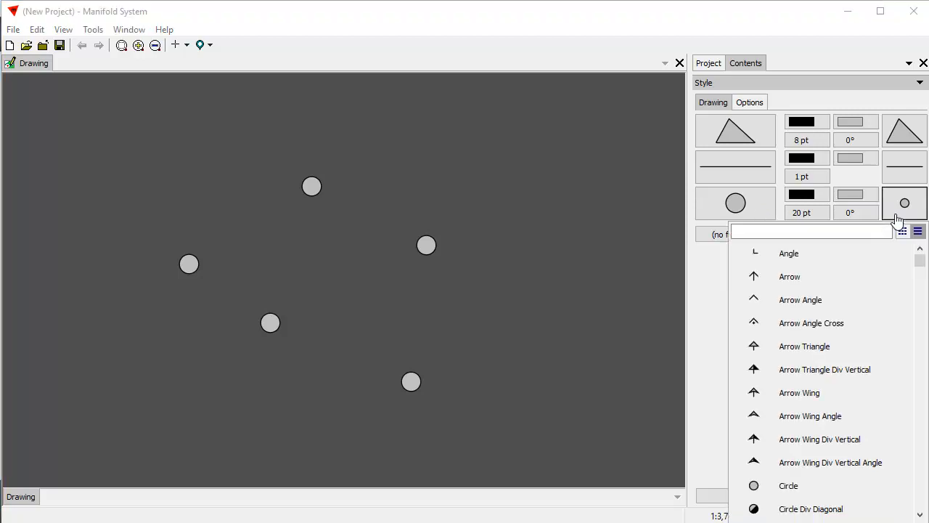
click(871, 496)
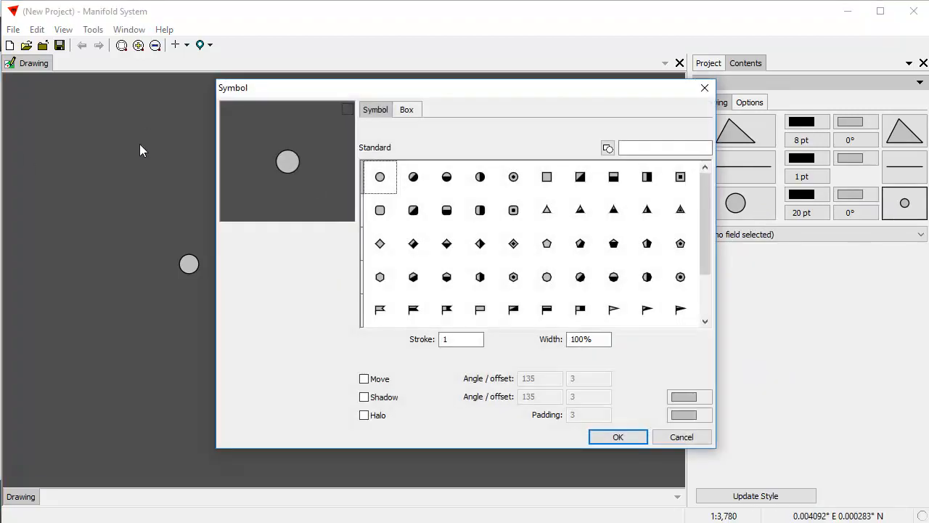
click(548, 247)
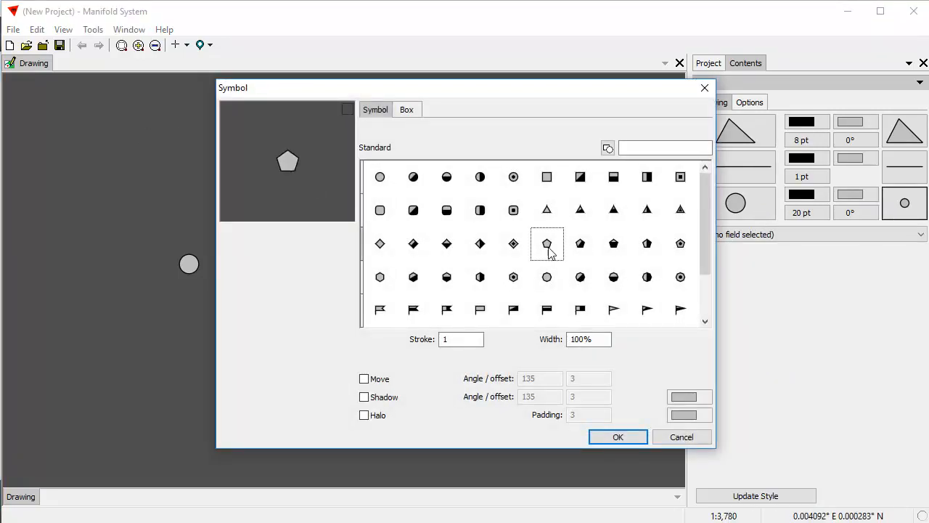
click(616, 437)
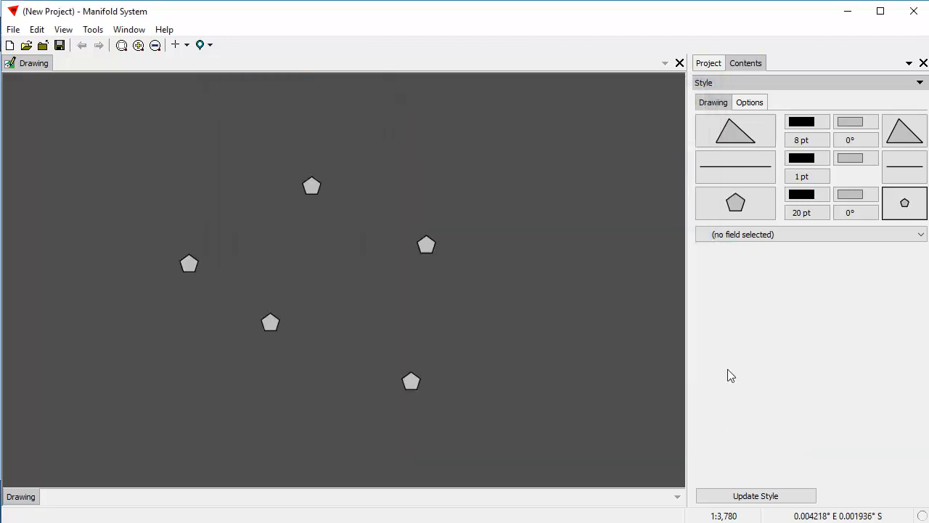
Set the point fill color to medium blue in the full Point Style dialog
click(748, 216)
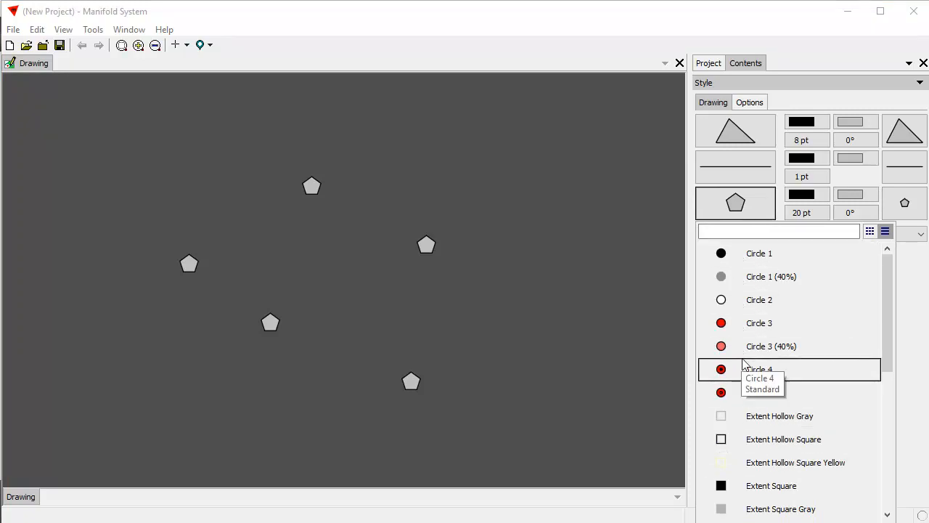
key(Escape)
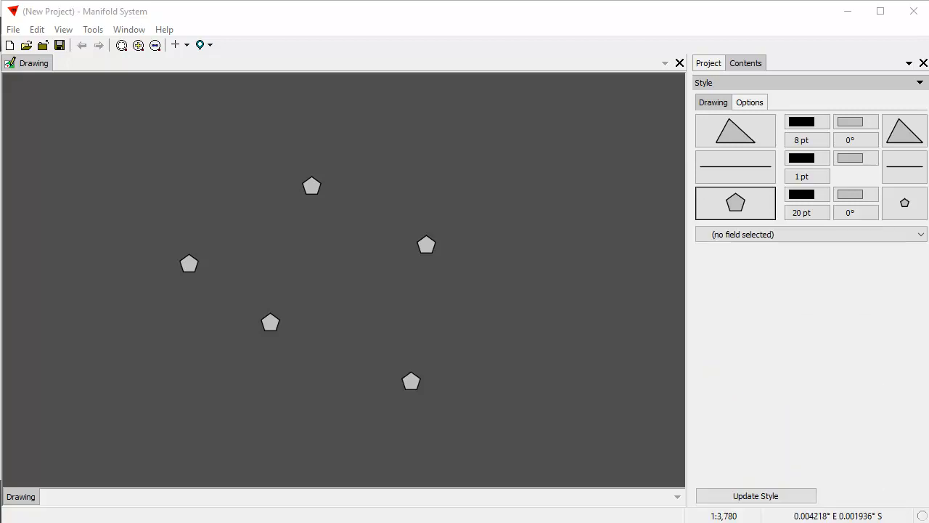
click(749, 201)
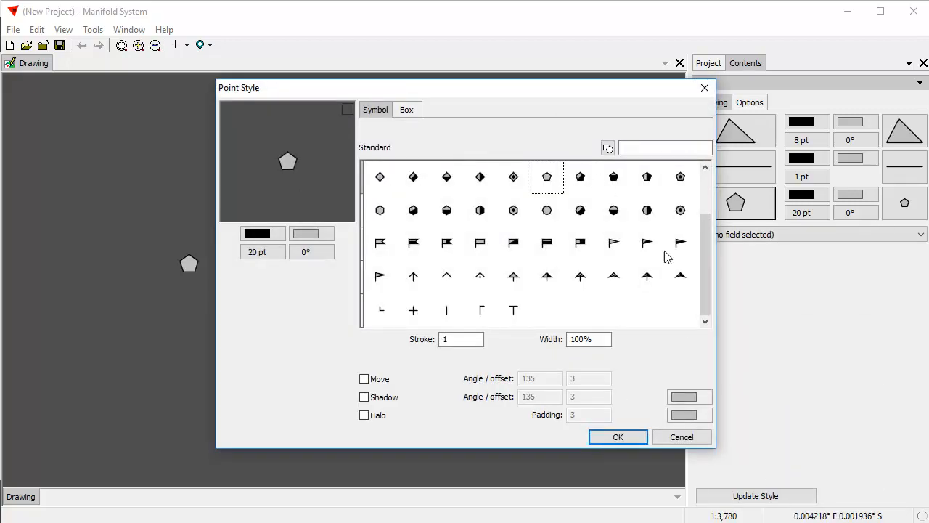
drag(531, 100, 674, 90)
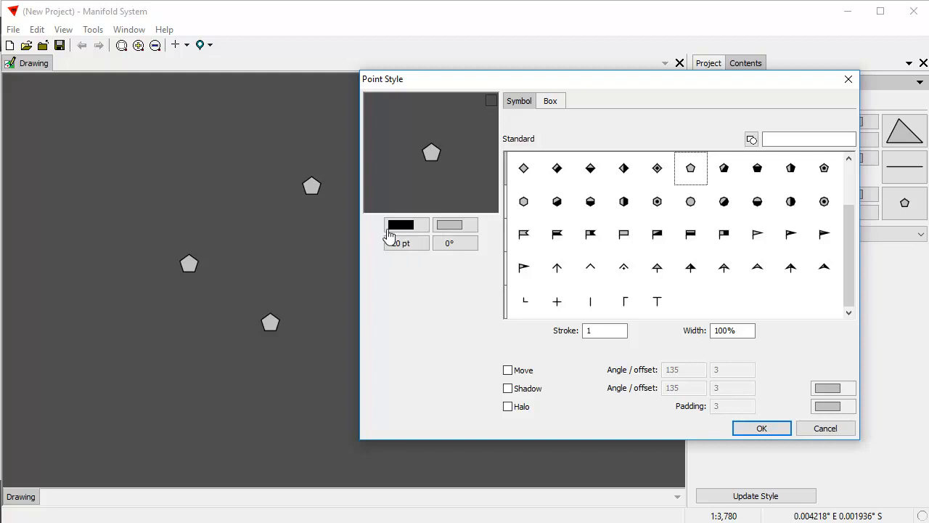
click(449, 226)
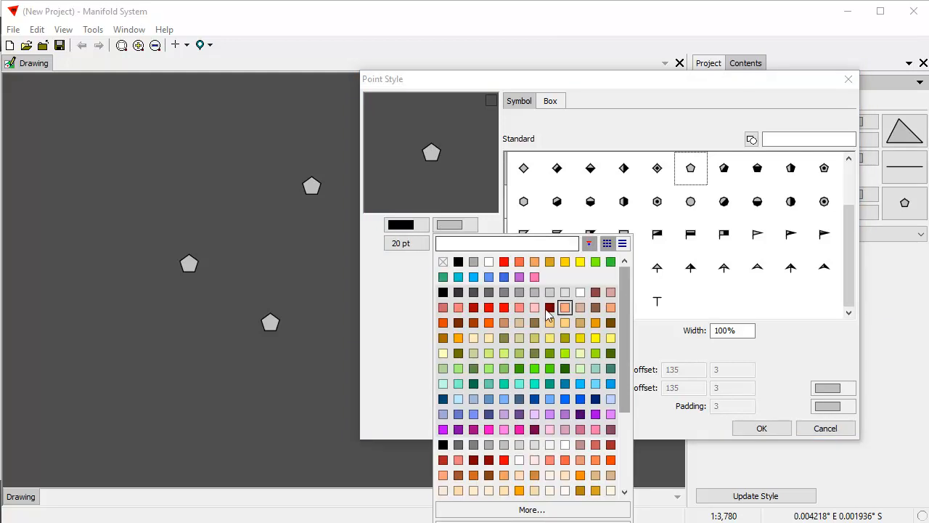
click(475, 277)
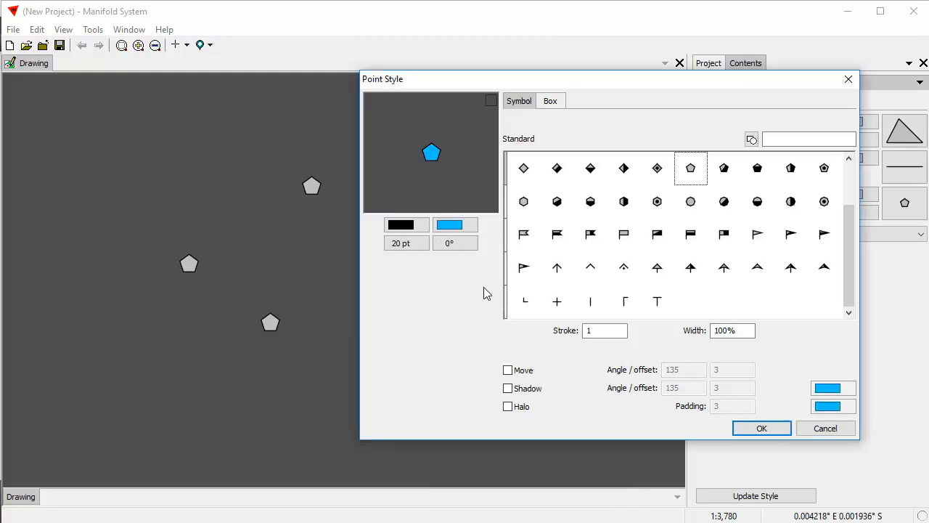
click(456, 225)
click(478, 286)
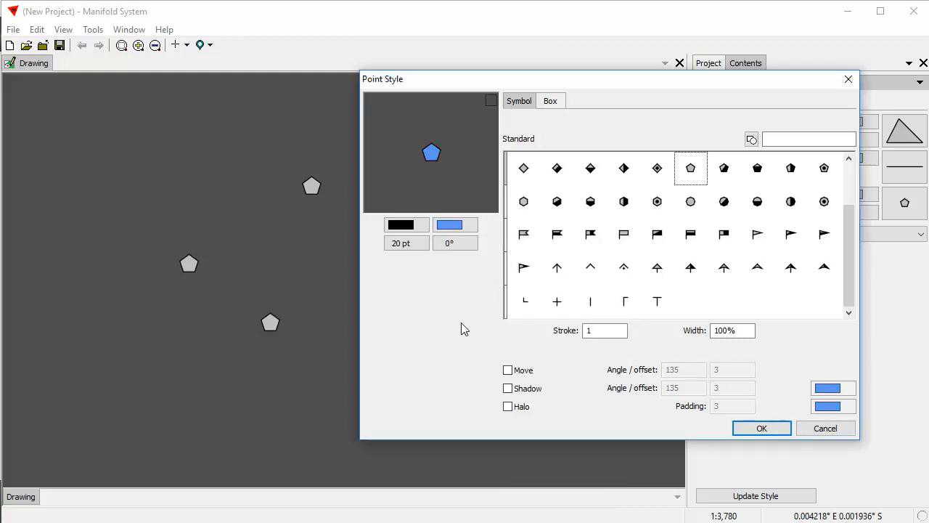
Try a pink stroke color on the point symbol, and set the stroke back to black
click(401, 226)
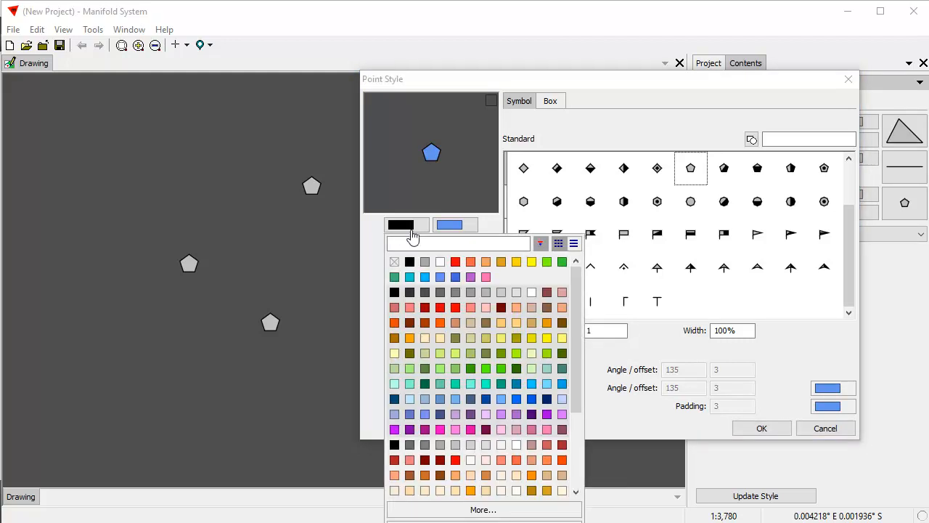
click(485, 276)
click(405, 225)
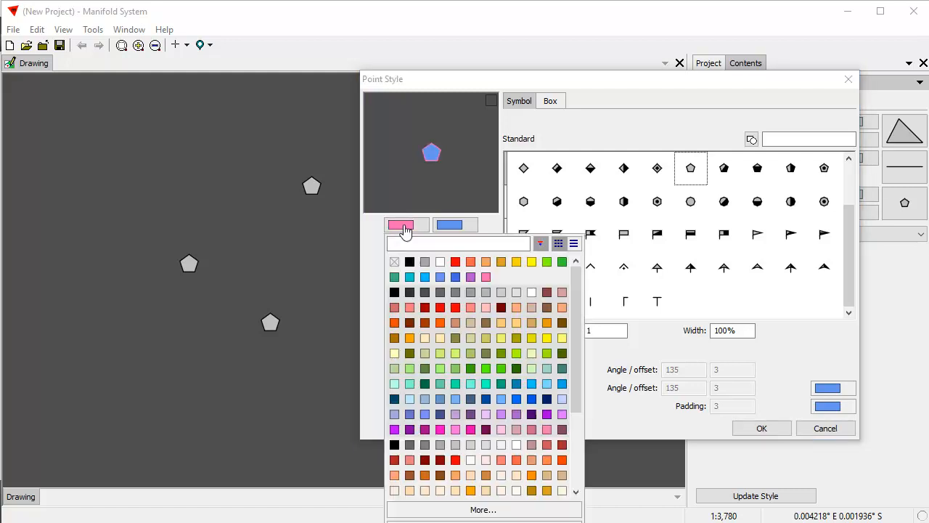
click(409, 261)
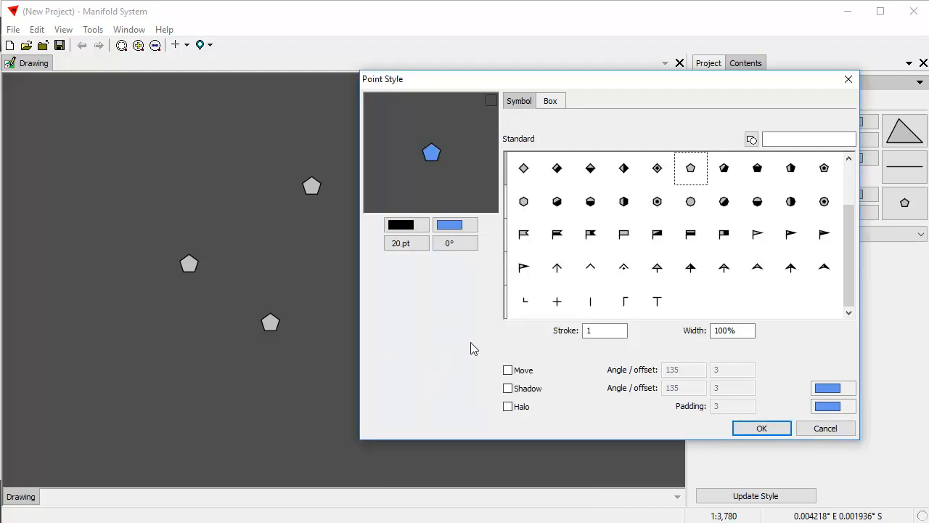
Preview several octagon, hexagon and flag symbols for the points, and select the plain octagon
click(723, 206)
click(690, 203)
click(628, 207)
click(658, 204)
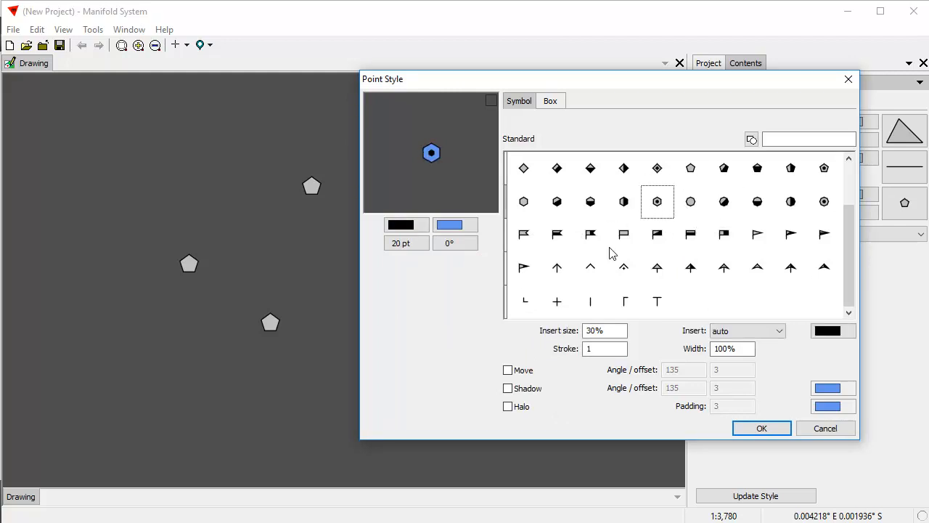
click(555, 234)
click(588, 240)
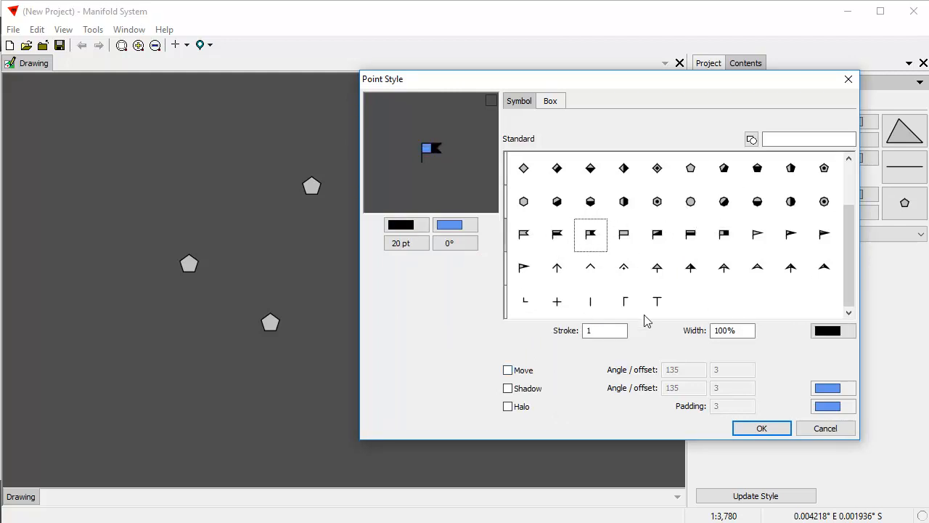
click(692, 204)
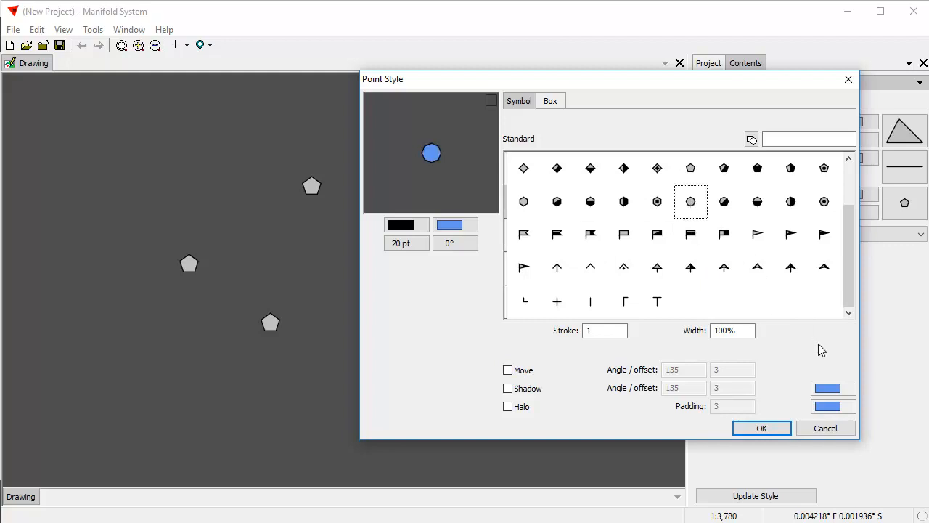
Turn on the point symbol's shadow with a black color and an offset of 2
click(514, 392)
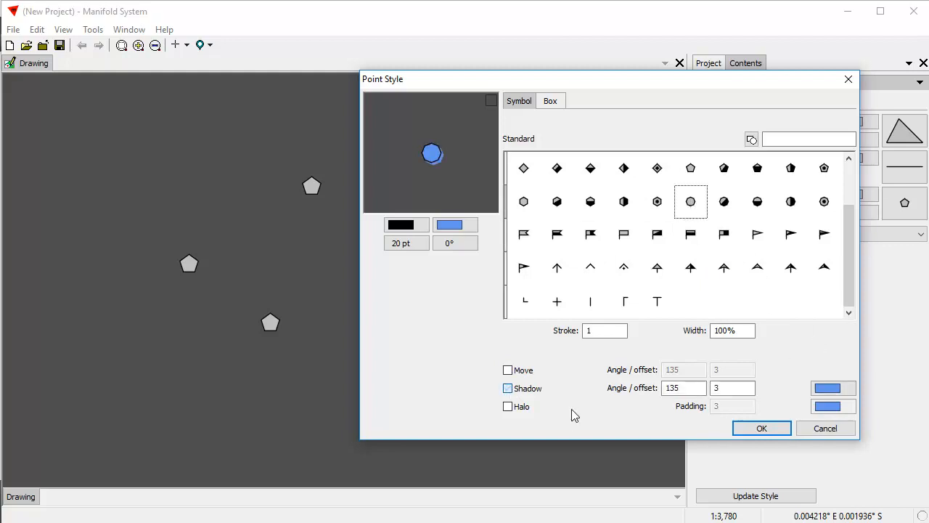
click(828, 389)
click(753, 436)
double_click(722, 392)
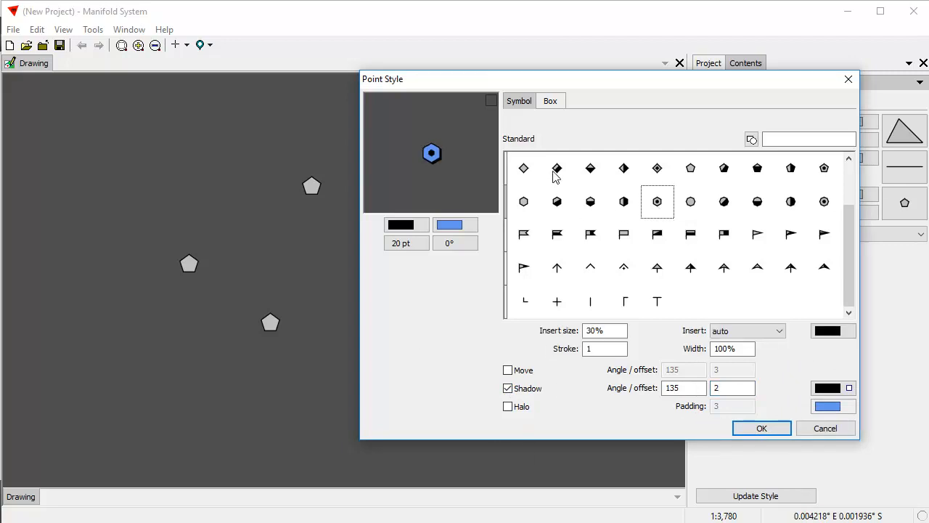
Preview divided hexagon and diamond symbols with the shadow, and choose the octagon with a center dot
click(557, 204)
click(585, 178)
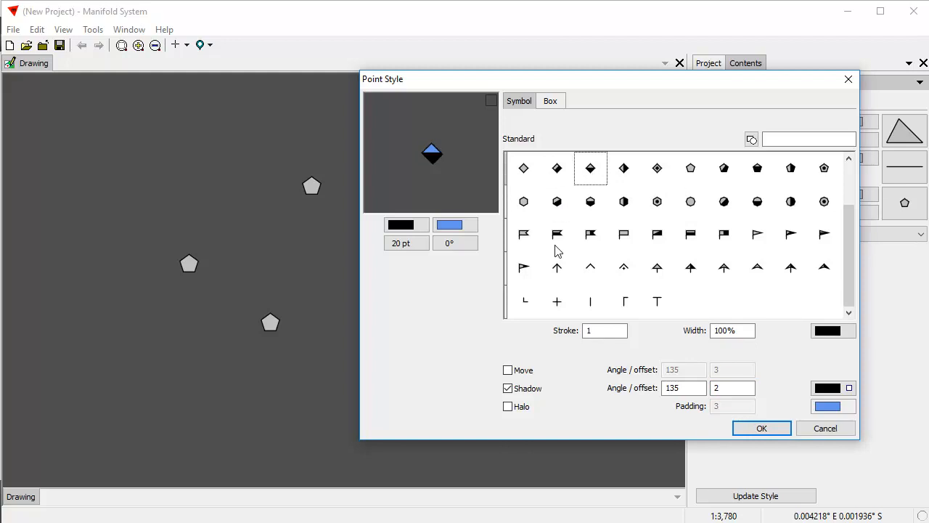
click(824, 203)
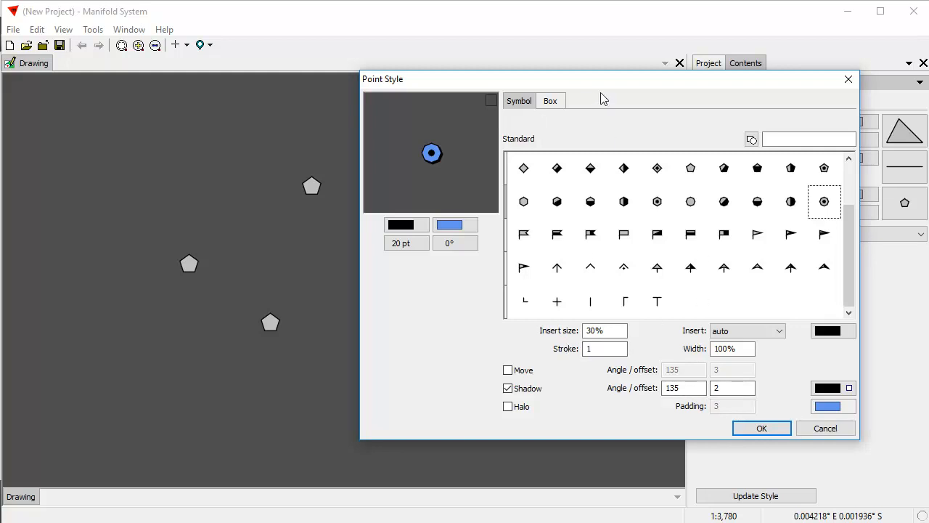
Apply the shadowed octagon style with the center dot to the drawing's points
drag(610, 84, 607, 119)
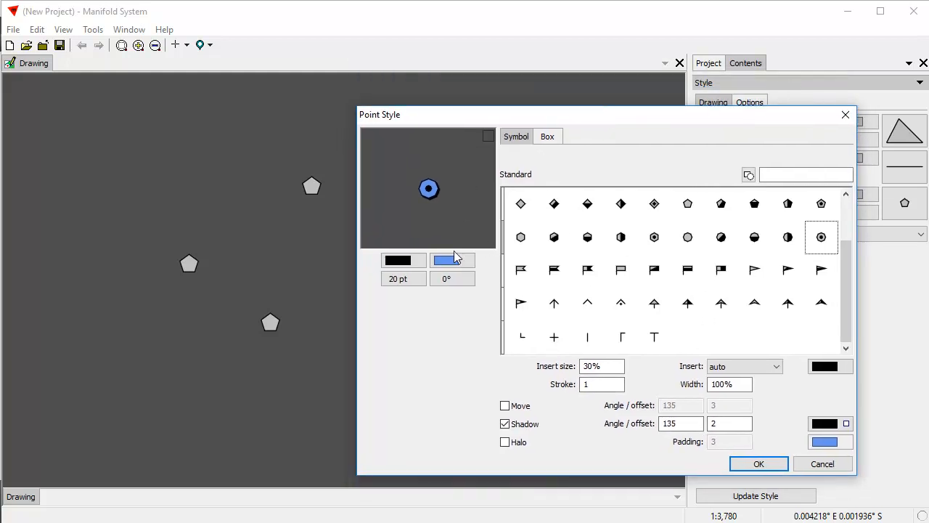
click(773, 466)
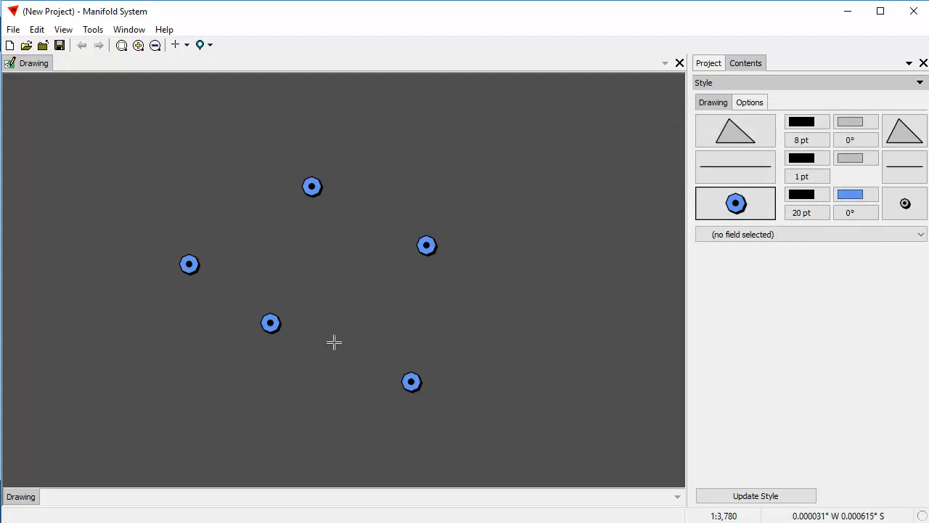
Try a pink stroke color on the octagon points, and set the stroke back to black
click(801, 194)
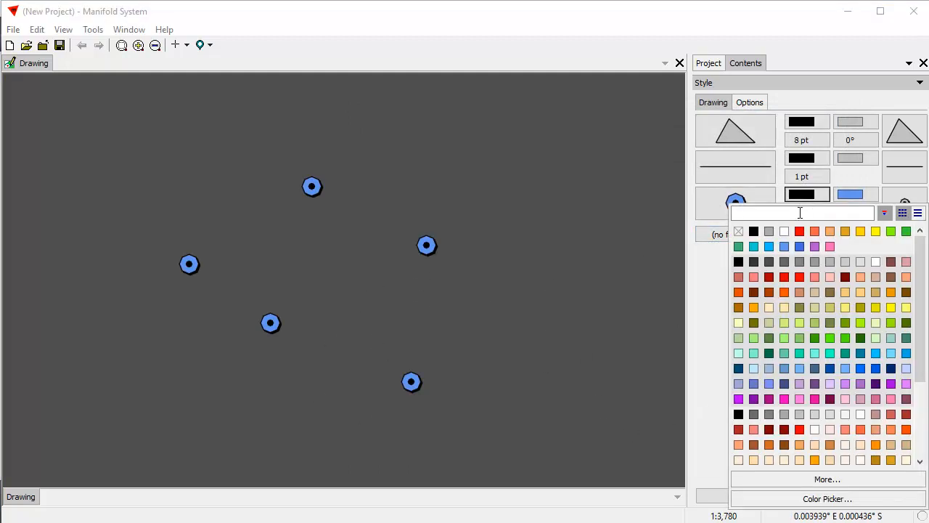
click(828, 246)
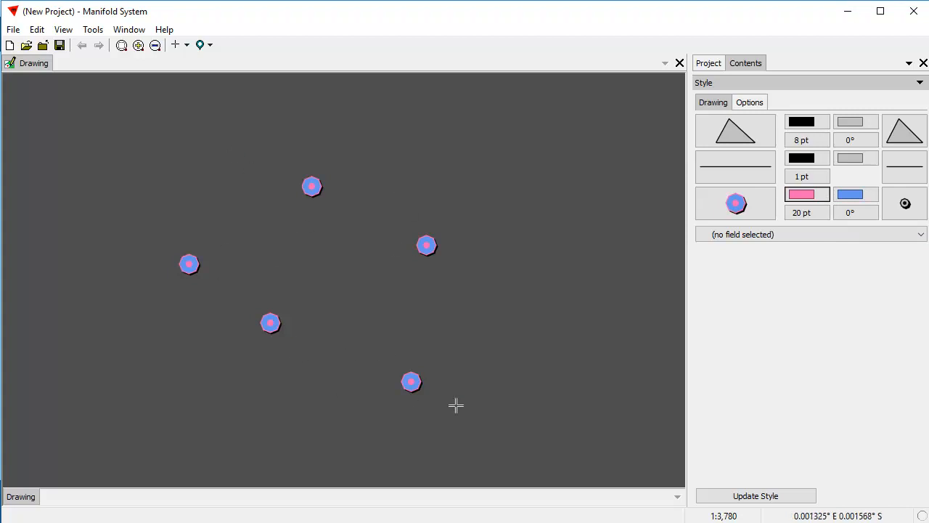
click(803, 195)
click(755, 237)
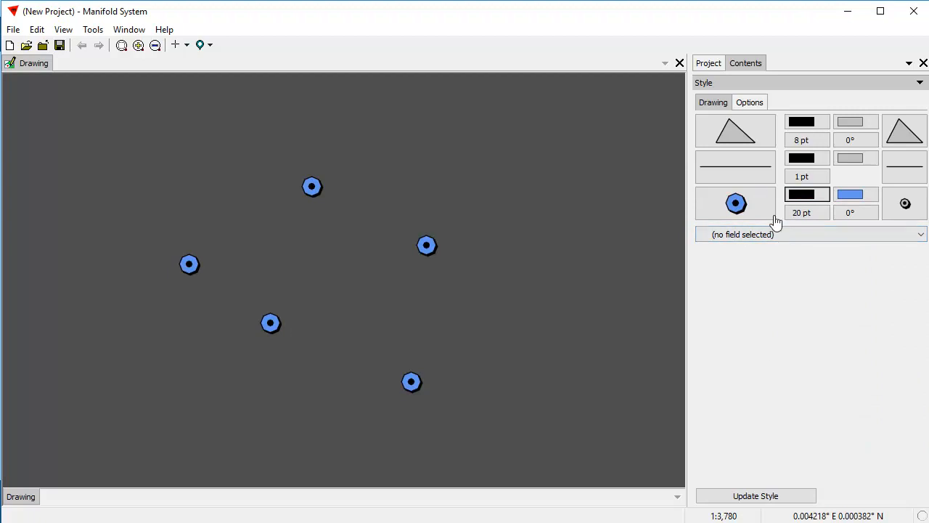
Open the full symbol settings for the points and turn off the shadow
click(899, 217)
click(810, 508)
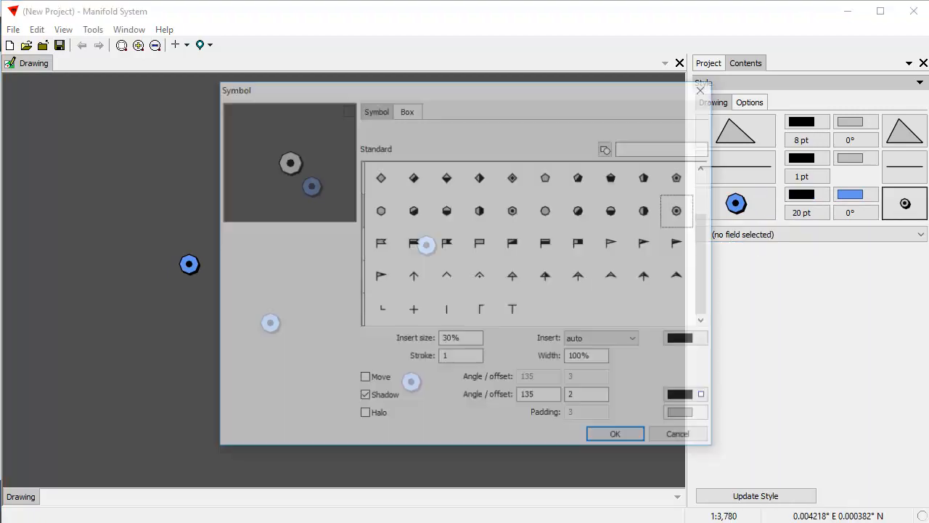
click(364, 396)
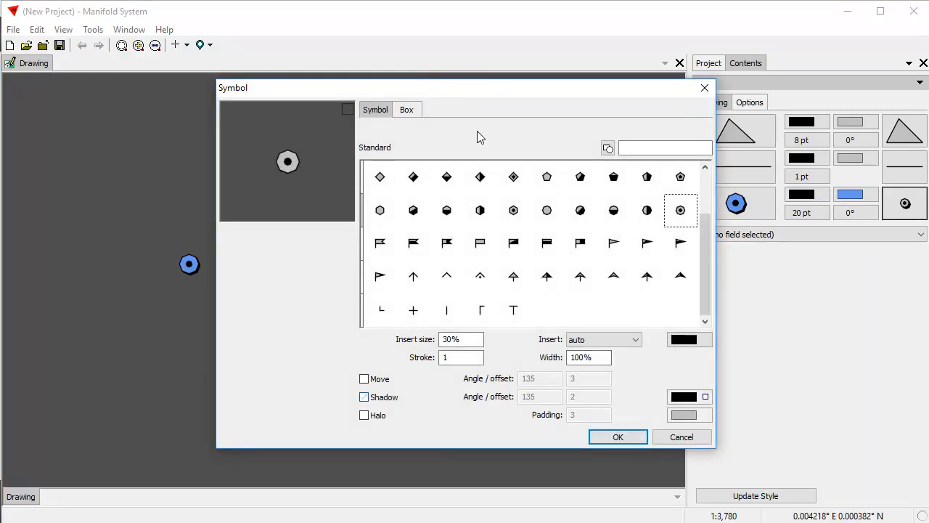
drag(494, 90, 641, 97)
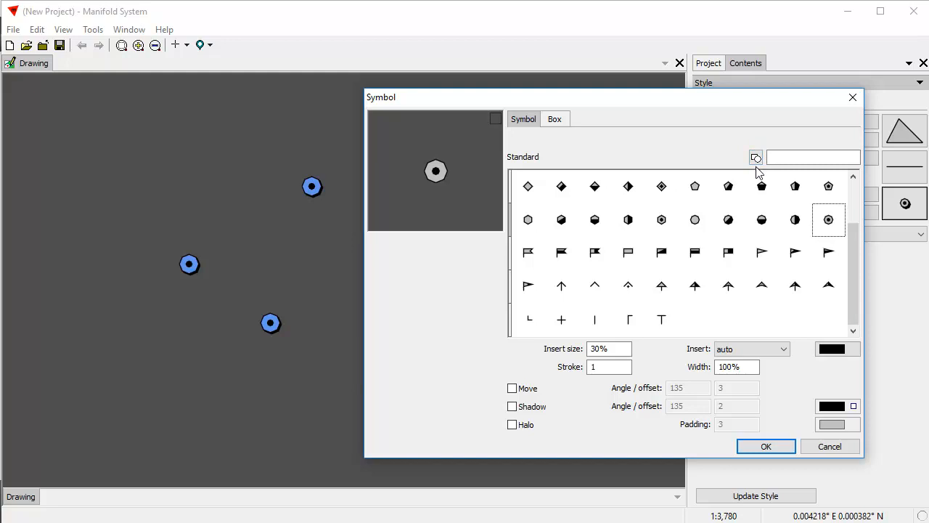
Look through the Standard symbols, and switch the point symbol collection to Glyphs
drag(852, 271, 880, 172)
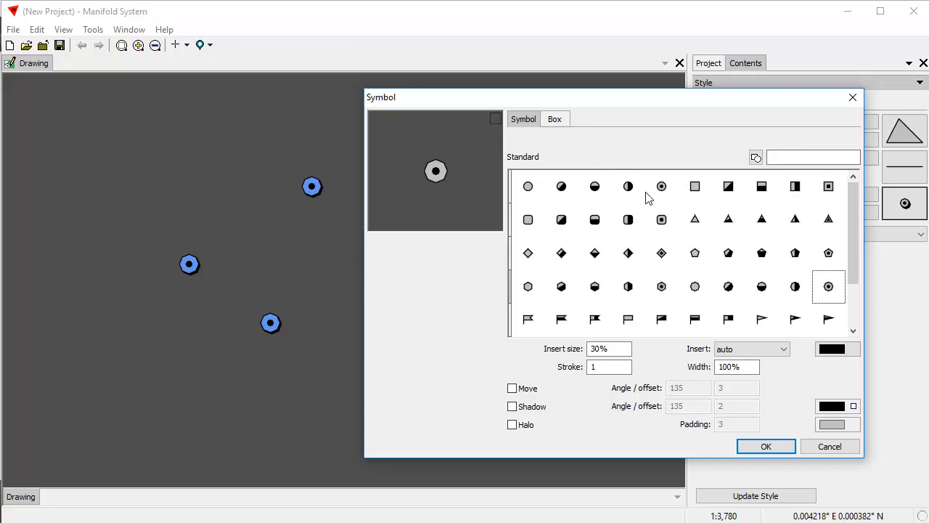
drag(857, 220, 863, 304)
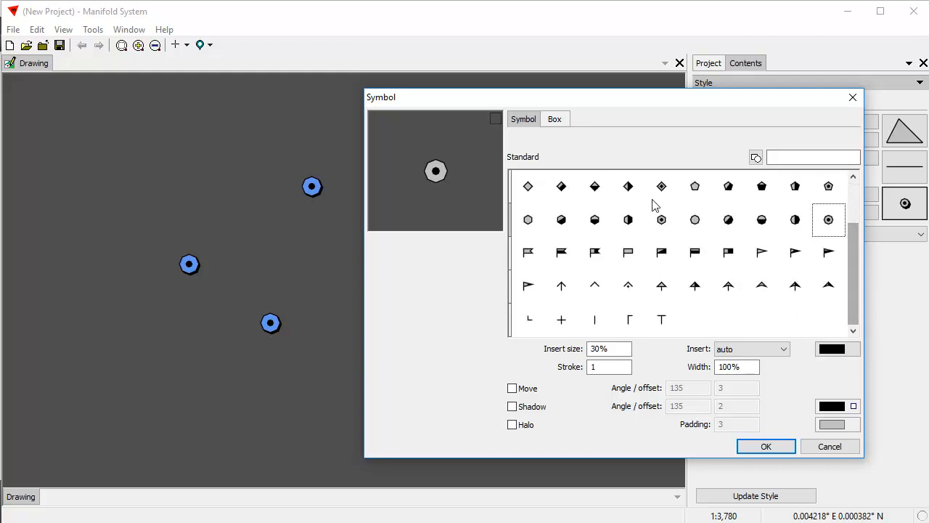
drag(853, 266, 853, 224)
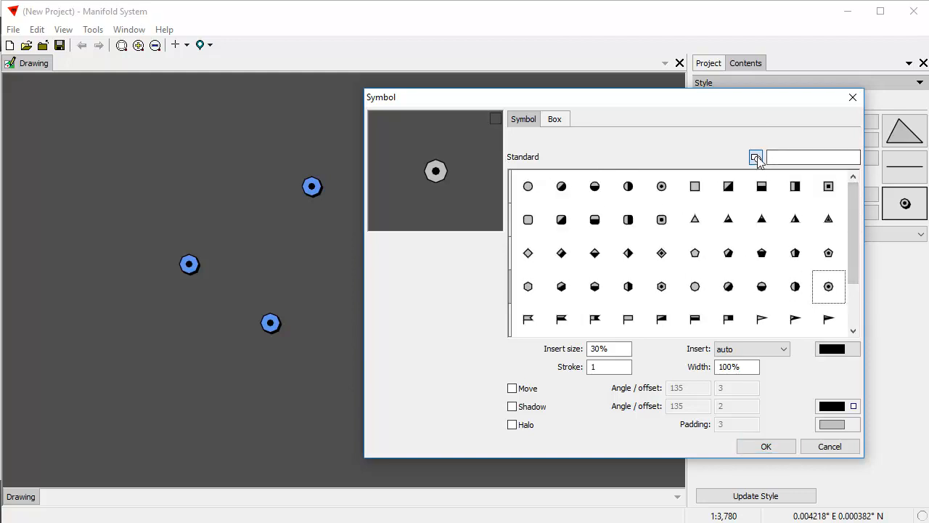
click(755, 157)
click(719, 193)
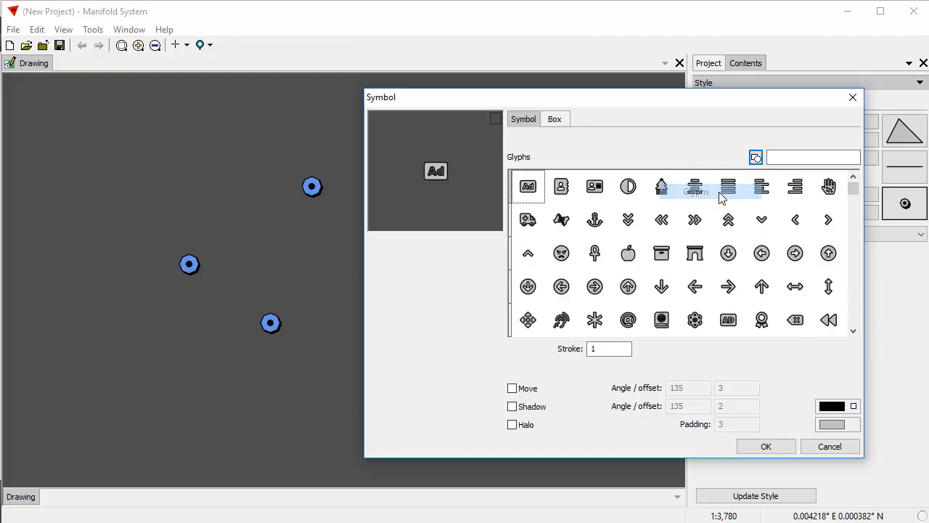
drag(859, 200, 862, 205)
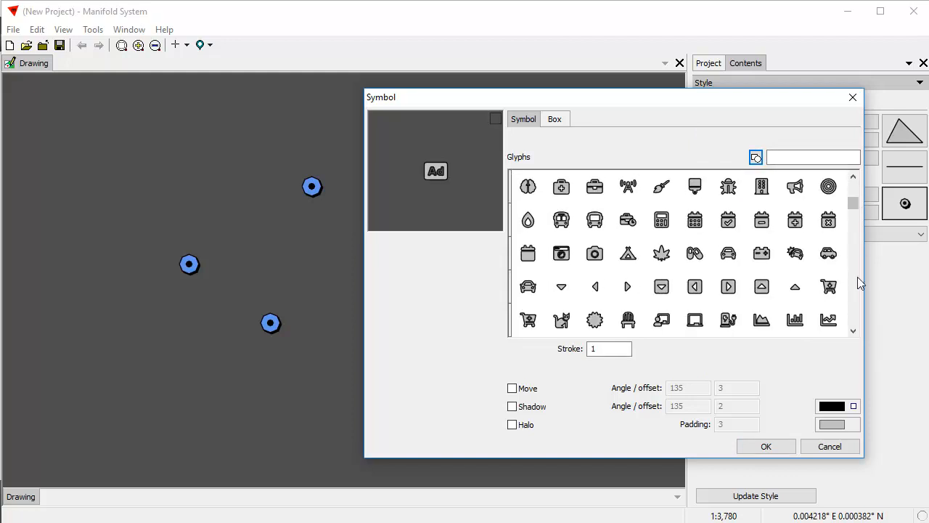
Search the glyphs for "cat" and apply the cat symbol to the points
click(801, 159)
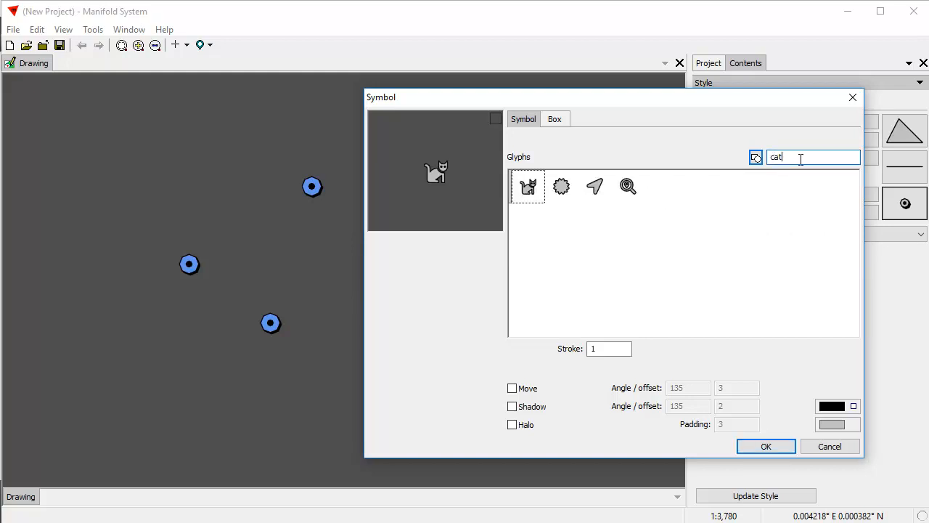
click(523, 194)
click(767, 446)
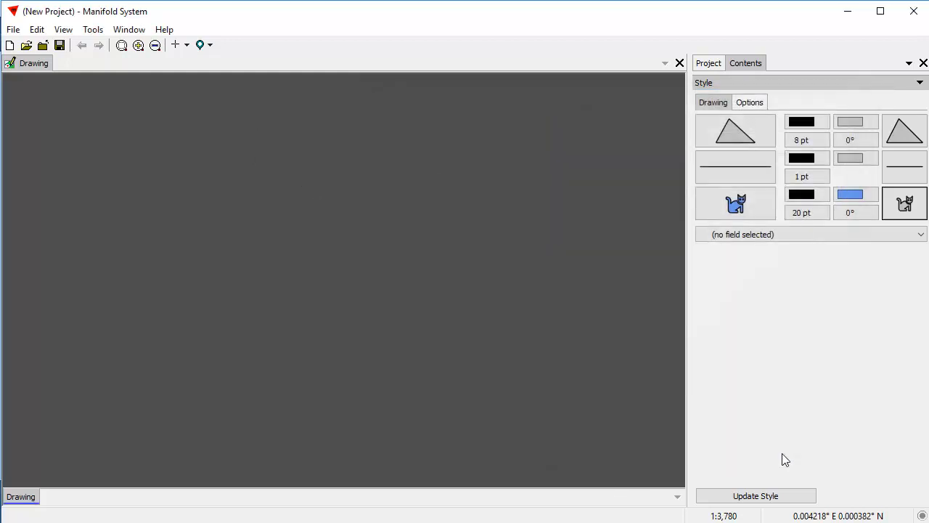
Open the full point style settings and set the cat symbol's size to 36 pt
click(769, 216)
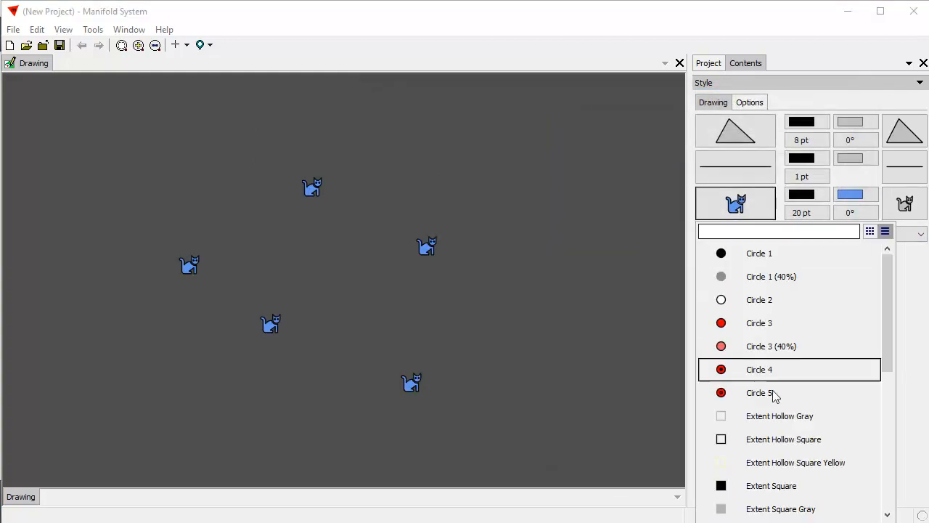
click(770, 521)
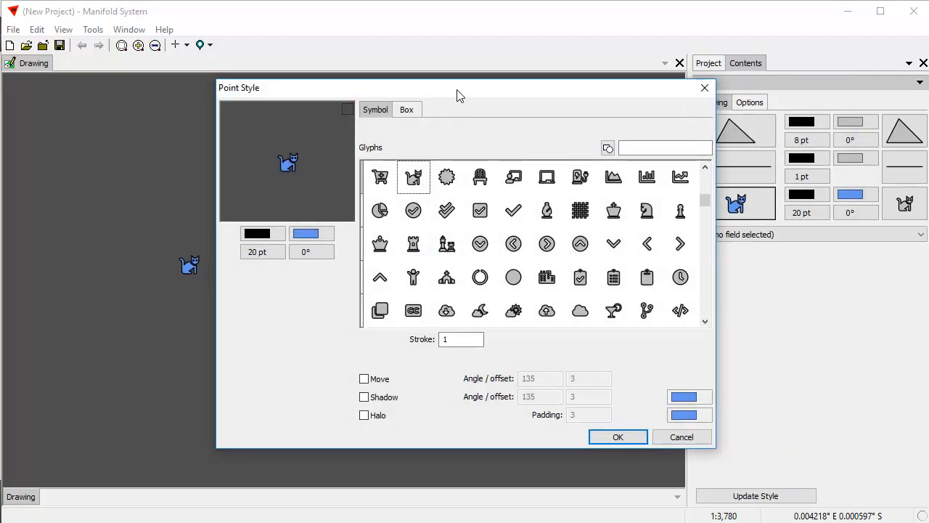
drag(458, 95, 589, 116)
click(392, 274)
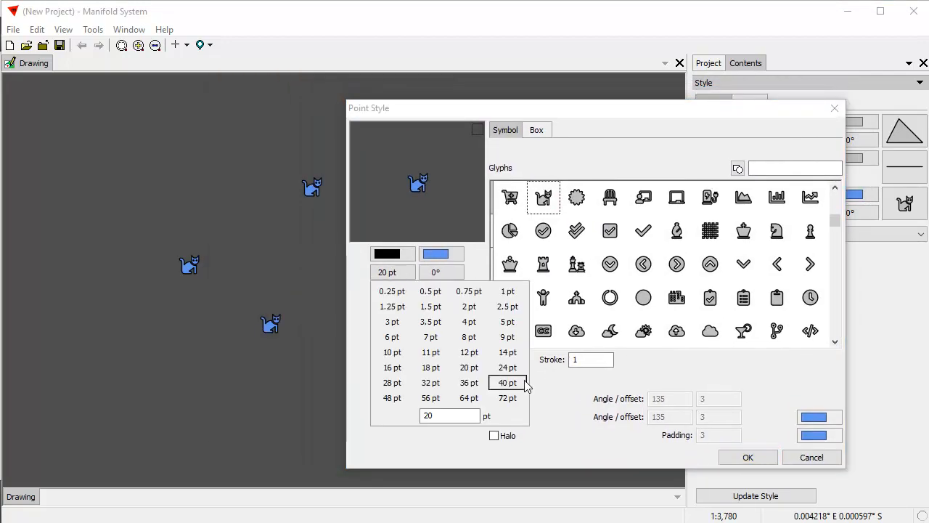
click(469, 383)
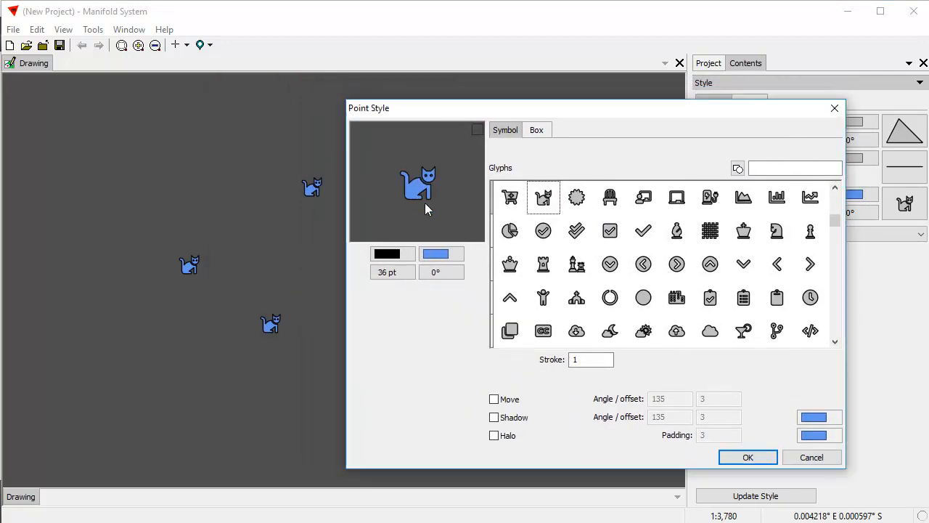
Set the cat symbol's stroke color to red and its fill color to black
click(387, 254)
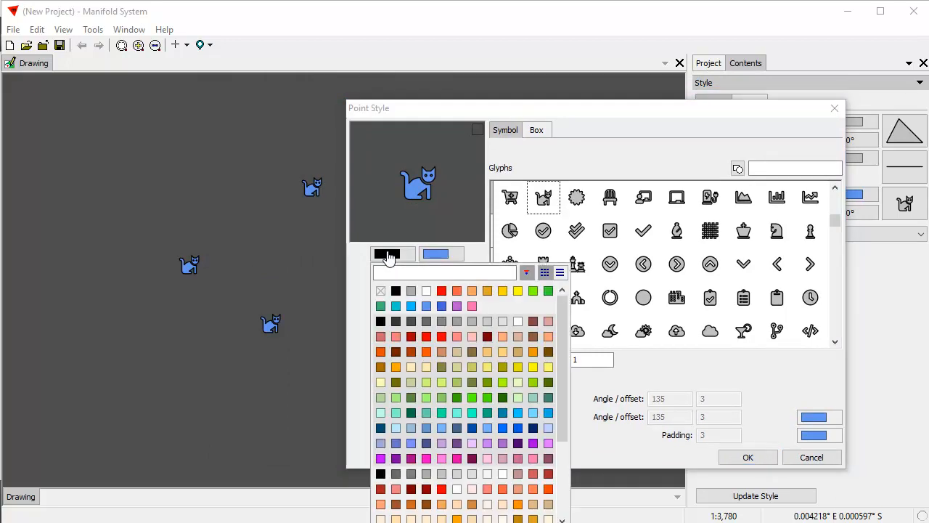
click(441, 290)
click(441, 254)
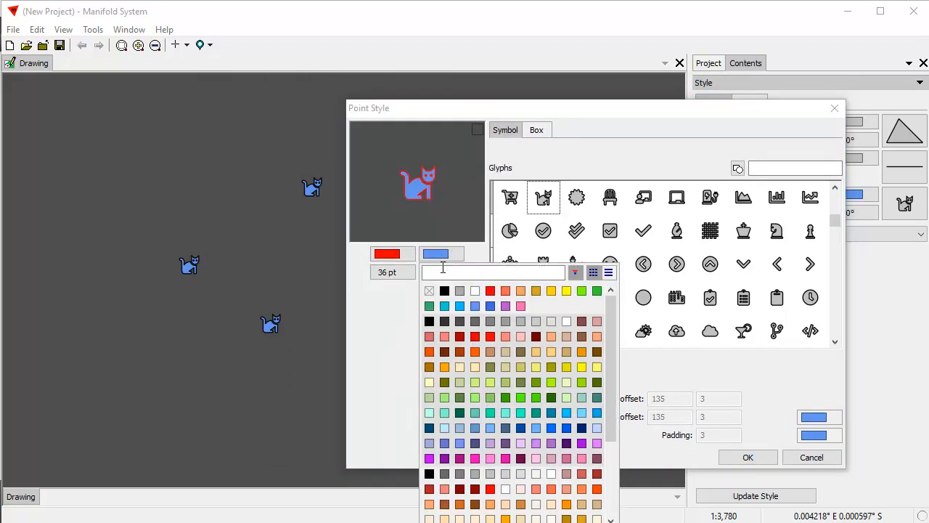
click(441, 289)
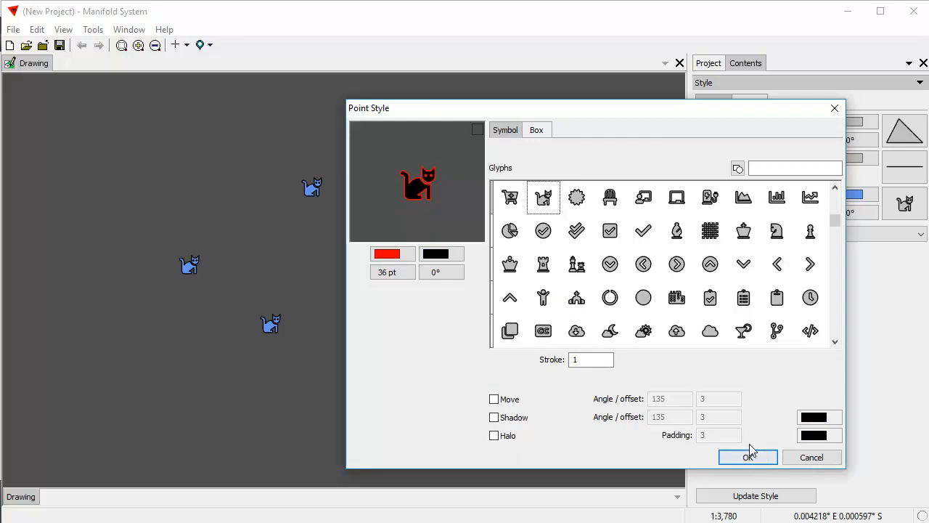
Turn on the cat symbol's shadow with an offset of 2 and apply the point style
click(495, 417)
double_click(700, 416)
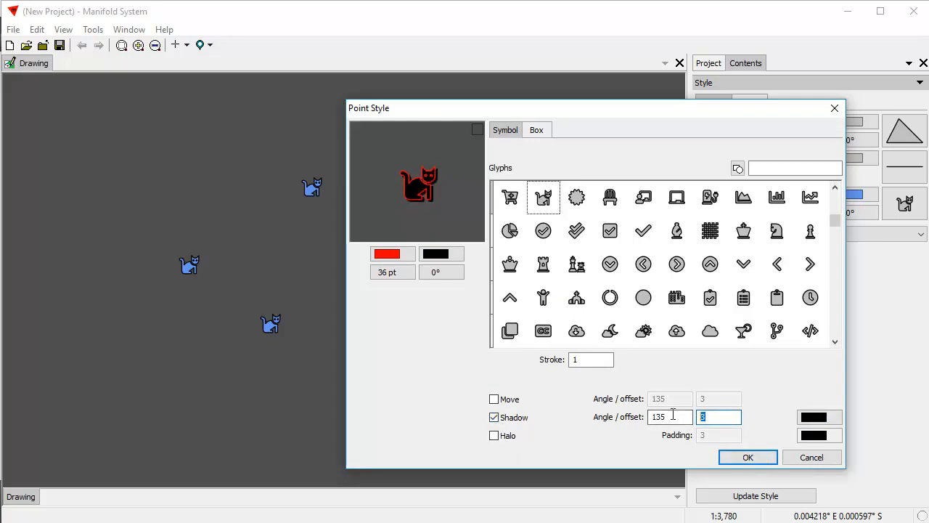
click(730, 458)
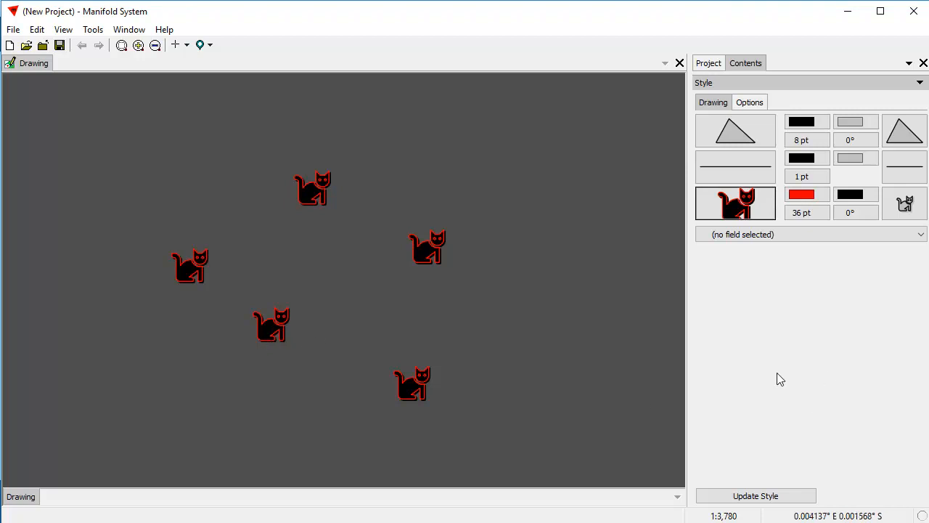
Rotate the cat point symbols by 15°
click(856, 213)
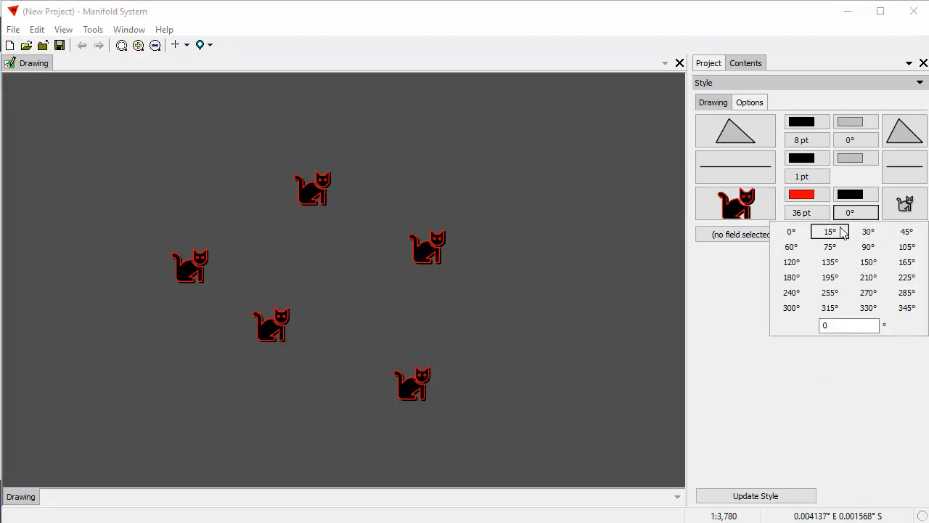
click(831, 231)
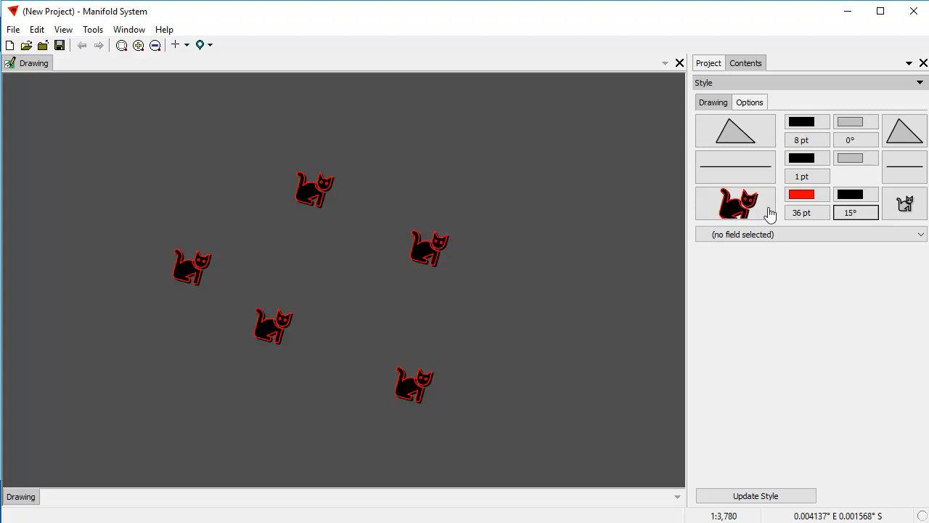
Search the glyphs for "fire" in the symbol settings and select the fire extinguisher
click(917, 216)
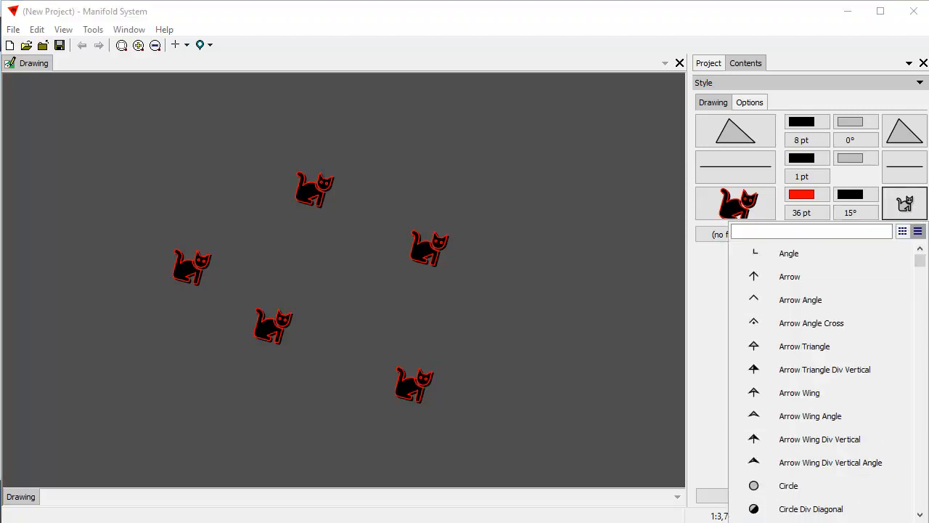
click(820, 521)
click(647, 149)
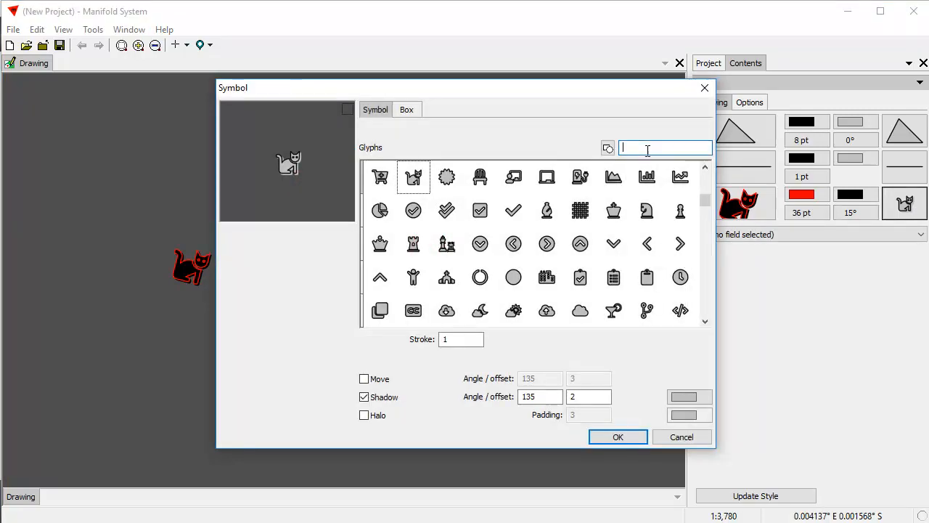
text(fire)
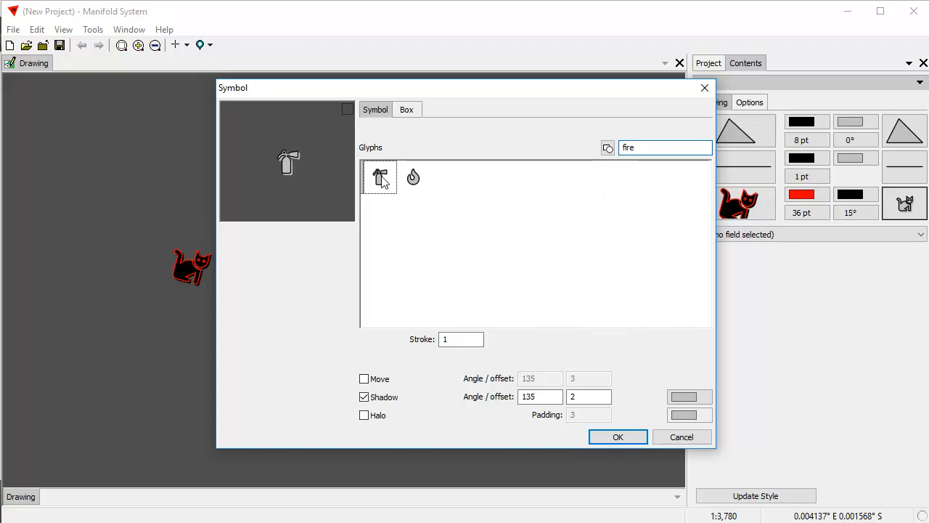
click(383, 181)
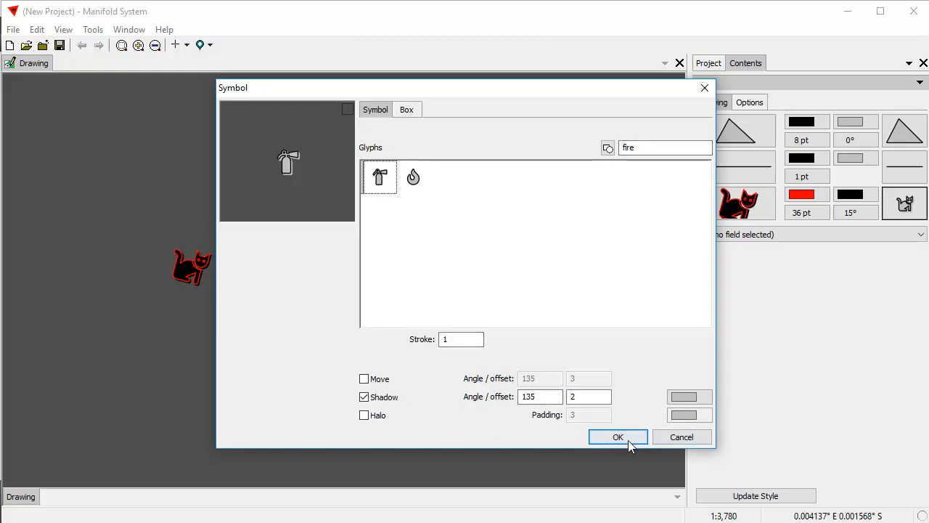
Set the fire extinguisher symbol's shadow color to black and apply it to the points
click(683, 396)
click(705, 435)
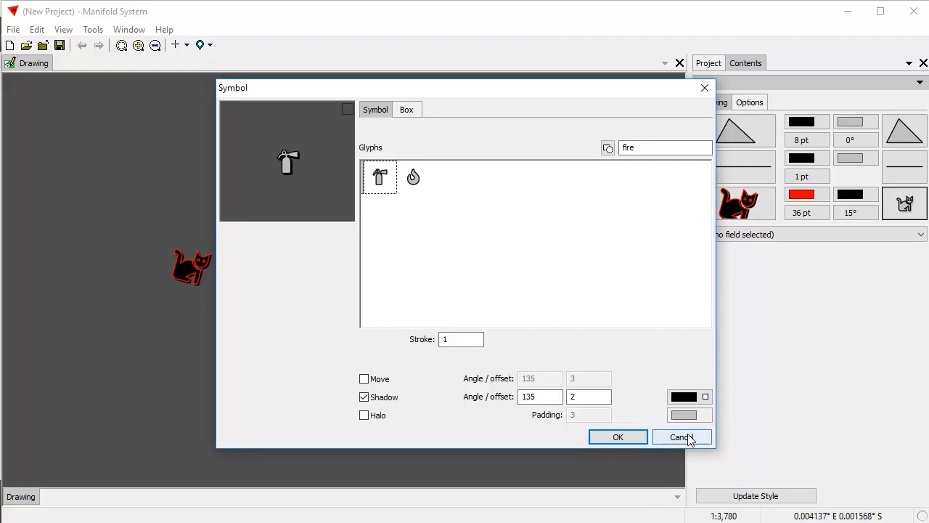
click(618, 438)
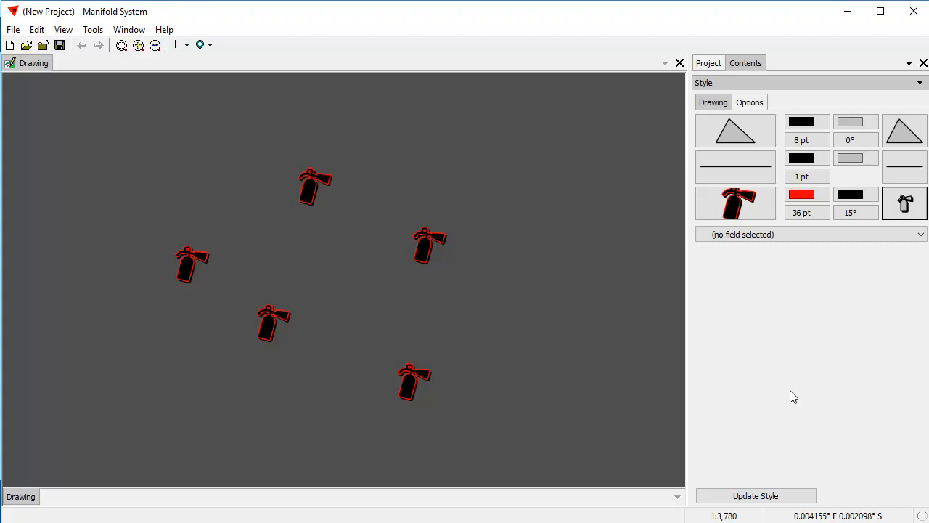
Switch the point symbol set to the Meteocons font and apply its outlined sun-behind-cloud symbol to the points
click(766, 210)
click(887, 231)
mouse_move(428, 88)
mouse_down()
mouse_move(649, 99)
mouse_move(643, 101)
mouse_up()
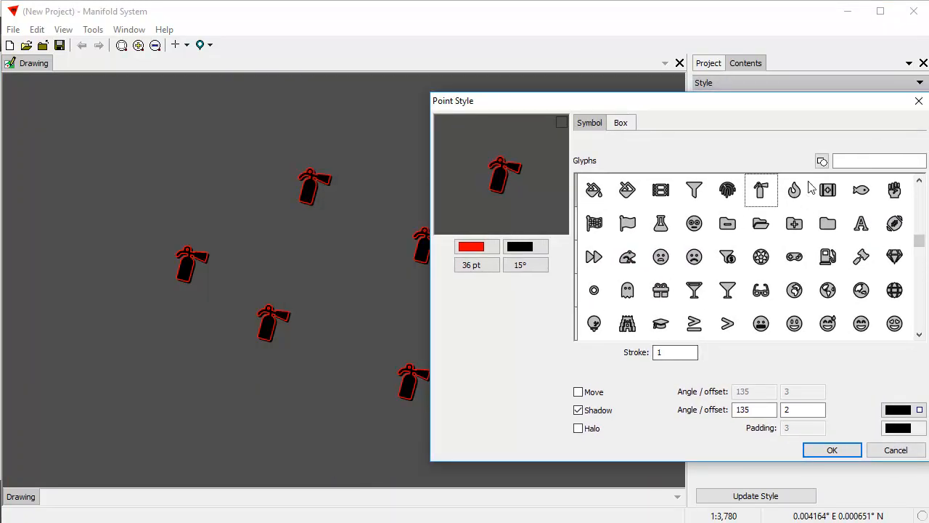
click(821, 160)
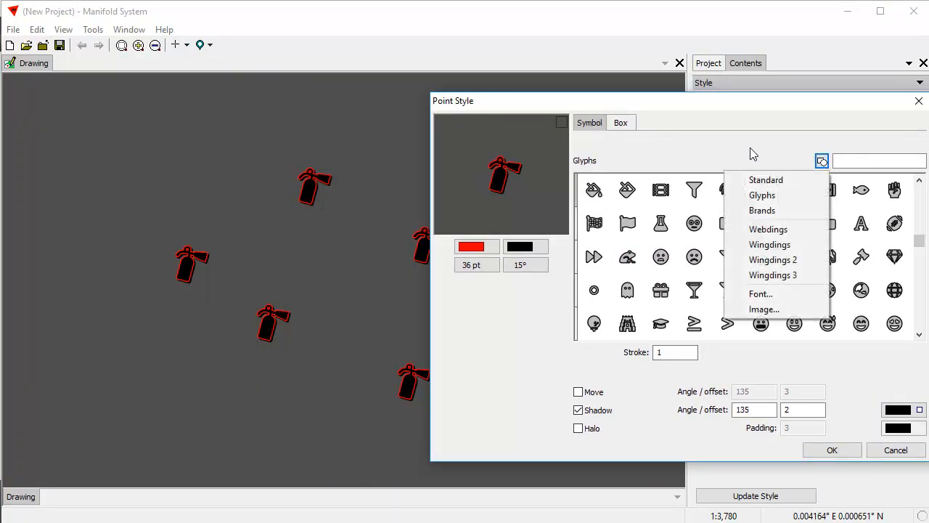
click(801, 299)
text(mete)
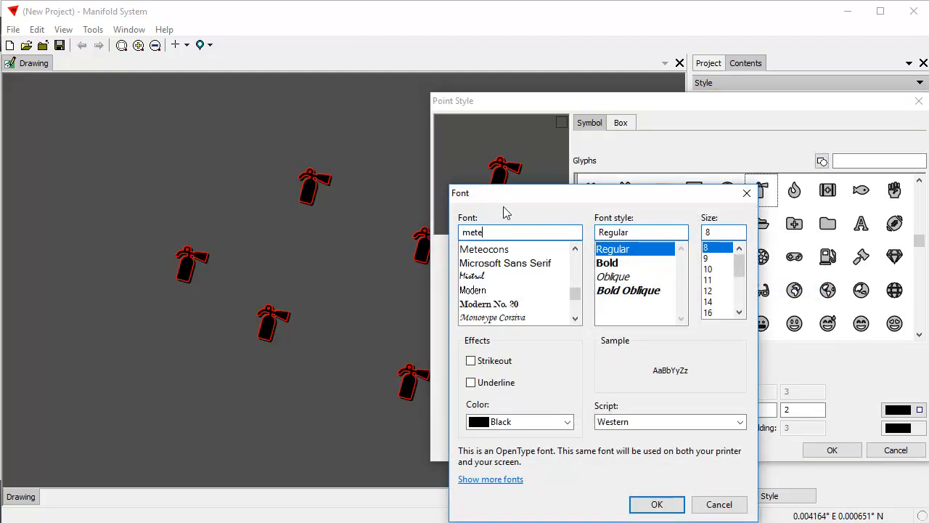
click(479, 250)
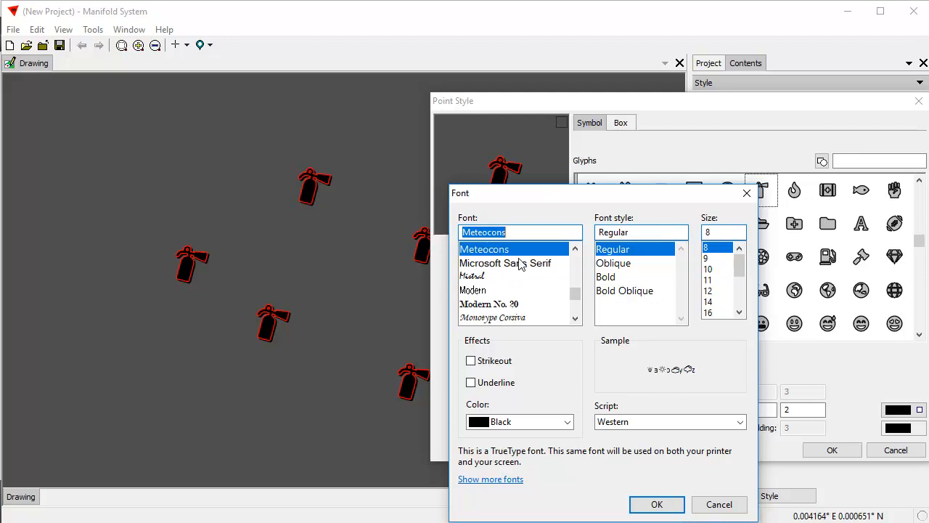
click(669, 501)
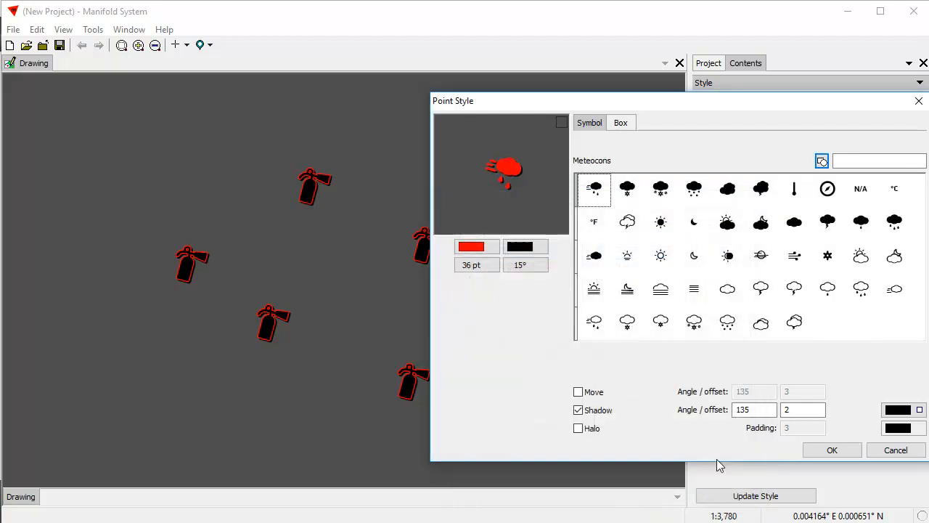
click(861, 258)
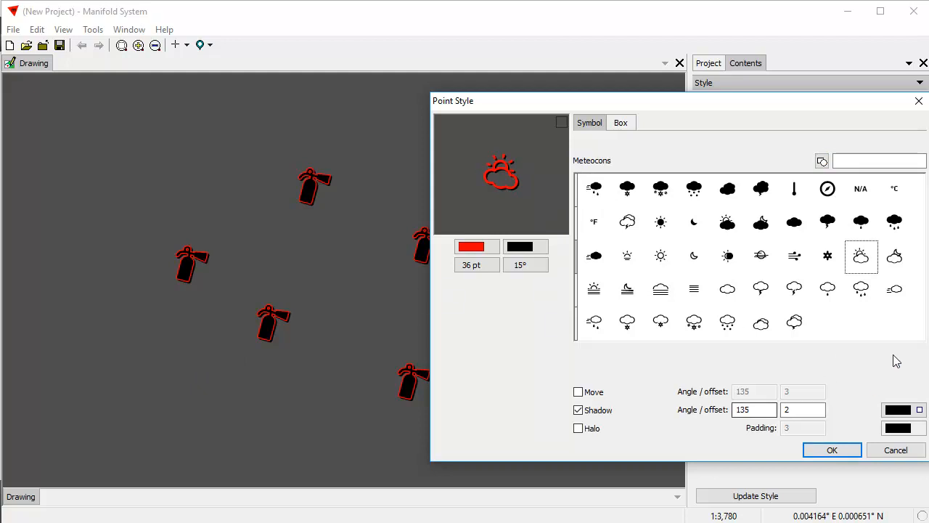
click(846, 450)
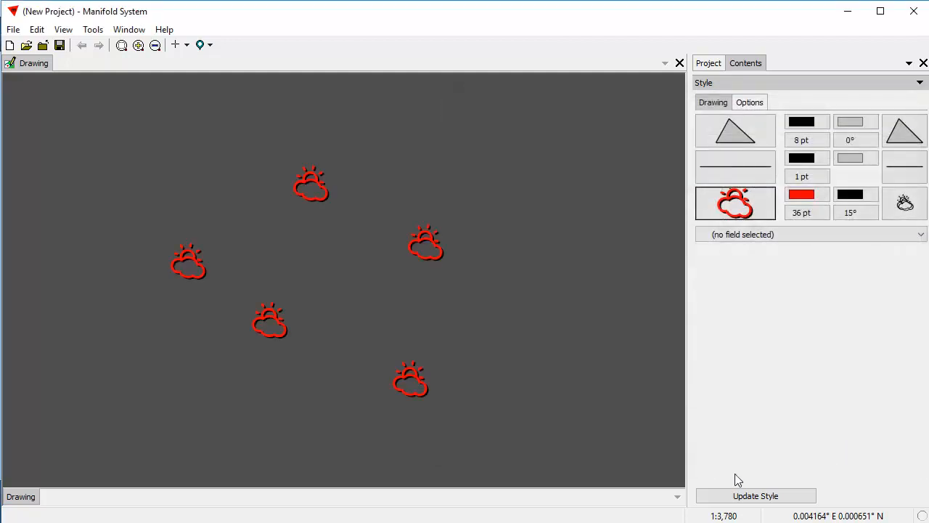
Set the cloud symbols' rotation to 0° and their size to 20 pt
click(851, 213)
click(790, 232)
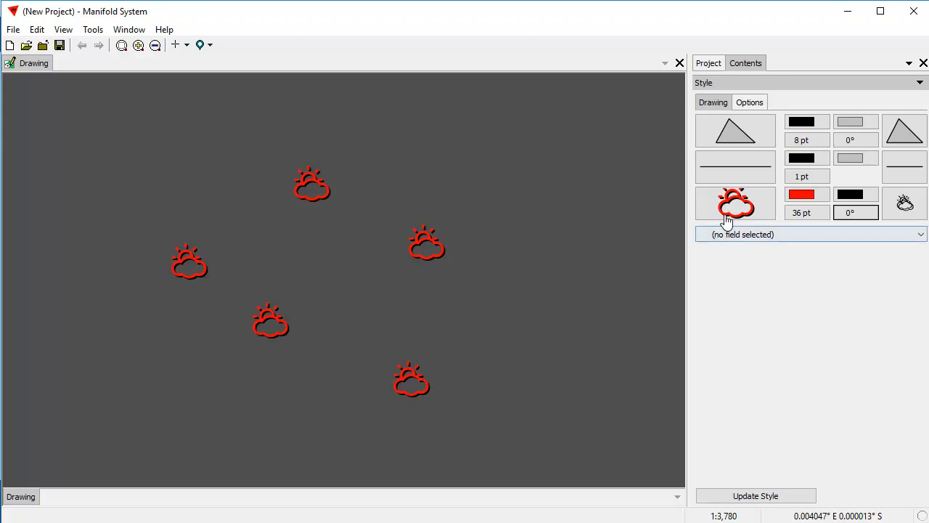
click(802, 213)
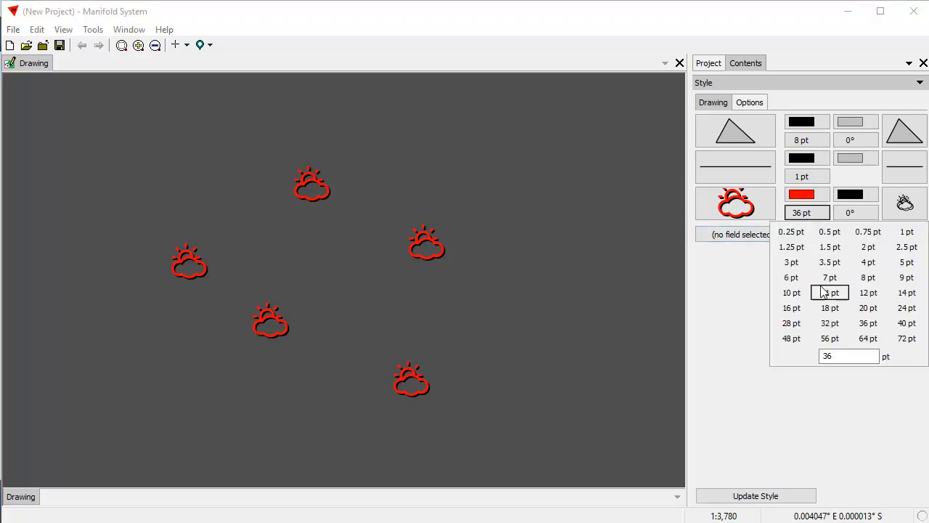
click(867, 308)
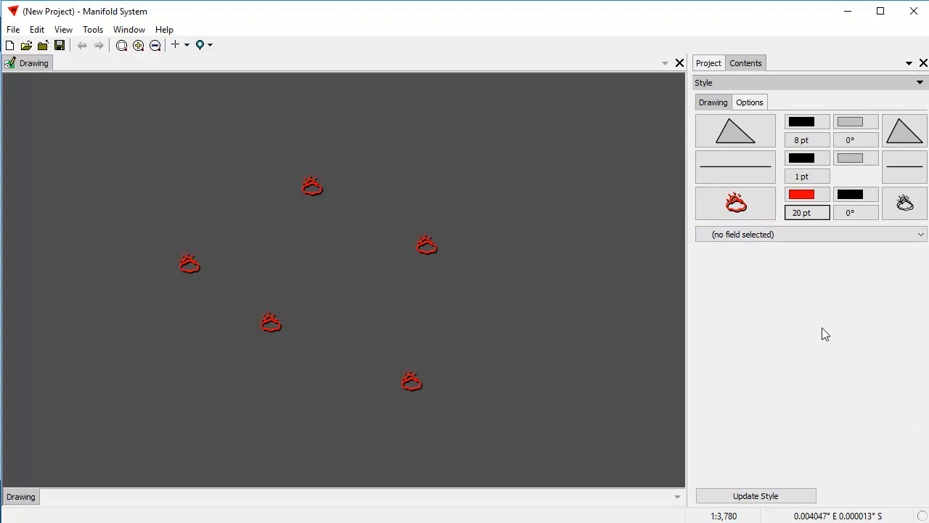
Base the point symbol on the mfd_id field
click(898, 212)
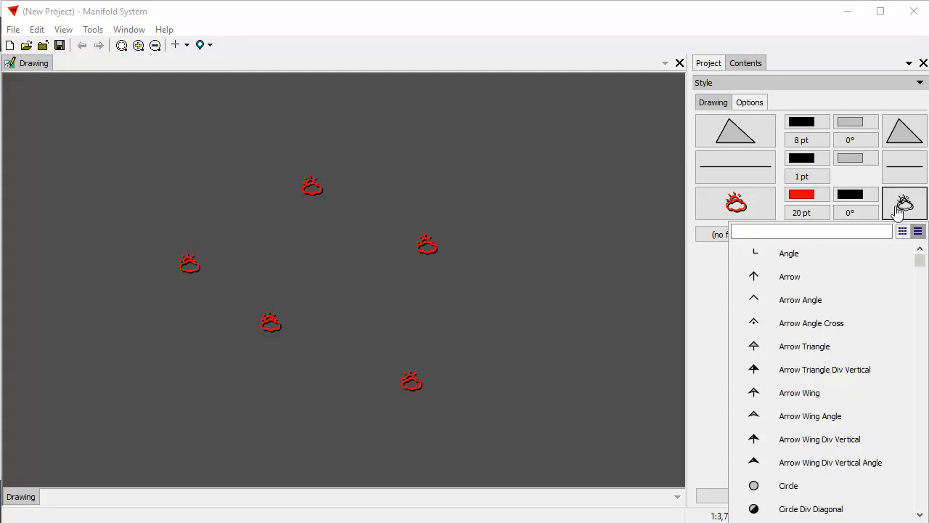
click(723, 235)
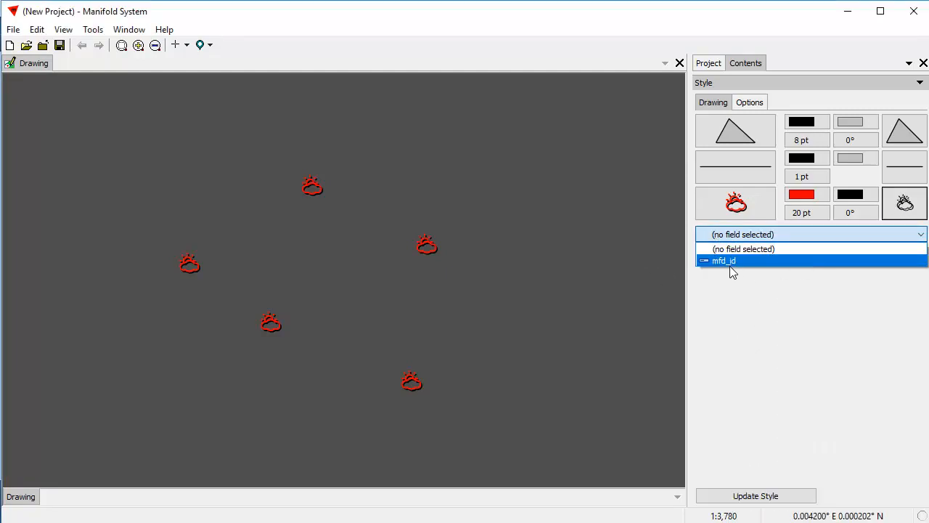
click(734, 263)
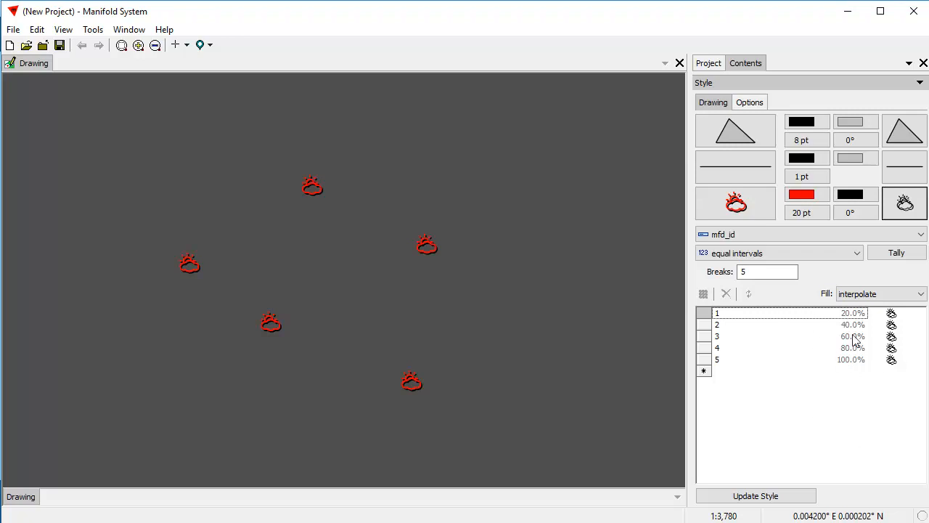
Assign the outlined moon-behind-cloud Meteocons symbol to mfd_id value 2
click(894, 325)
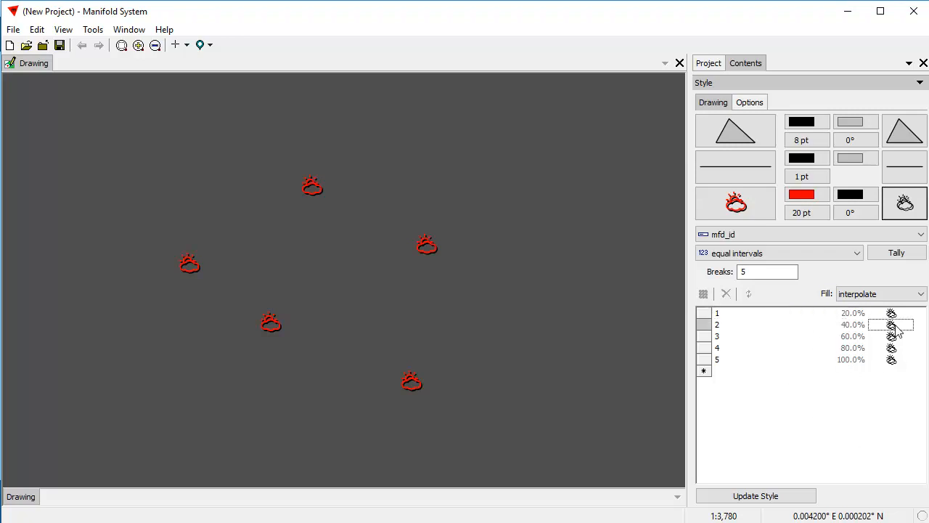
click(894, 325)
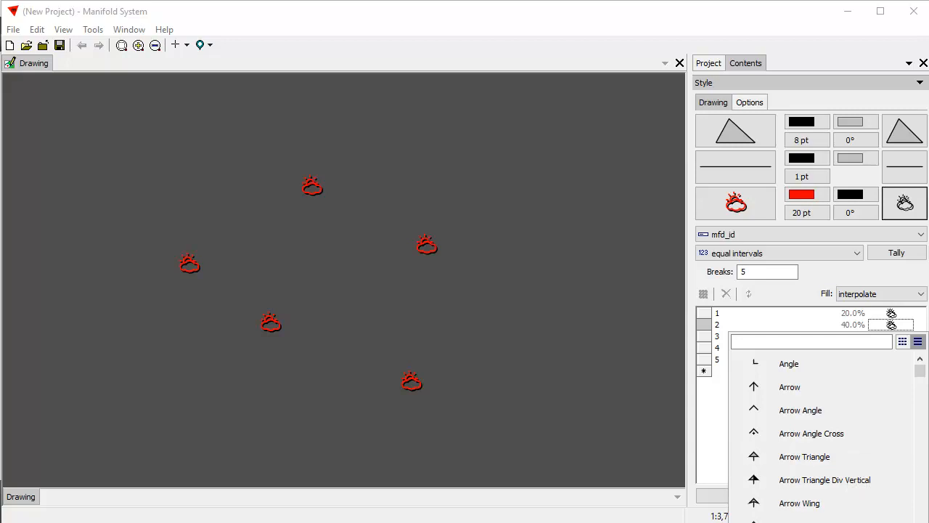
key(Escape)
click(891, 325)
click(787, 338)
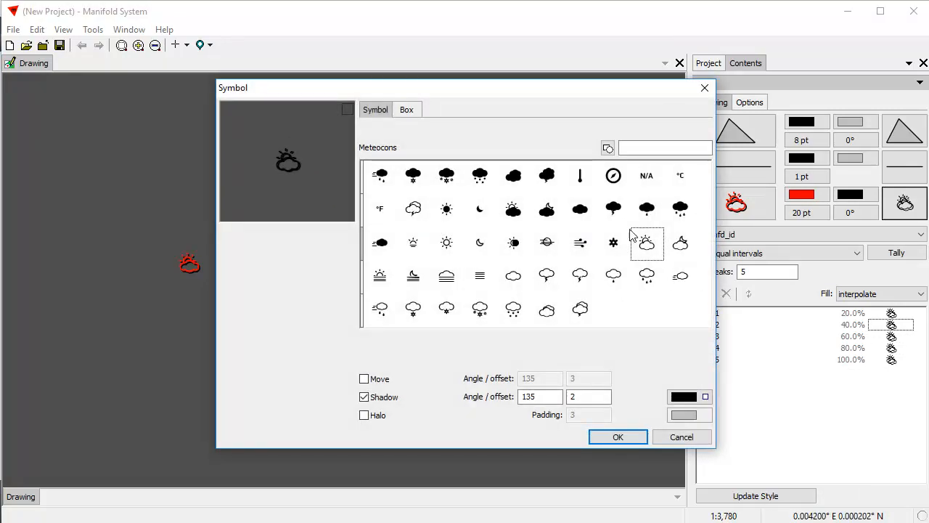
click(679, 245)
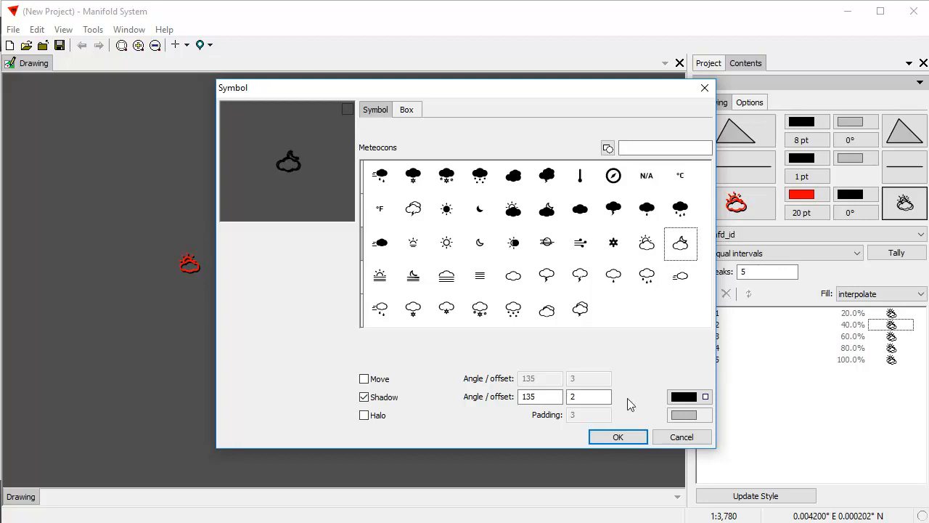
click(636, 439)
Assign the outlined windy rain cloud Meteocons symbol to mfd_id value 3
click(898, 337)
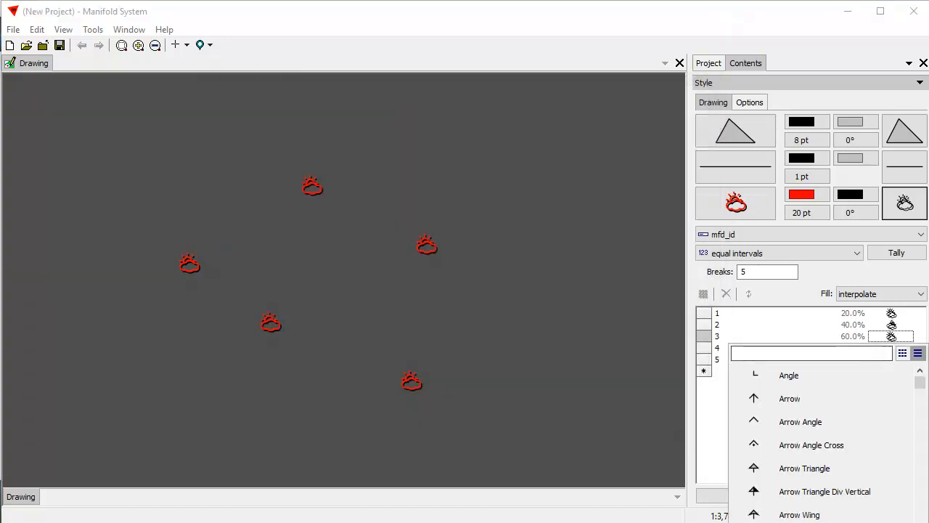
click(799, 354)
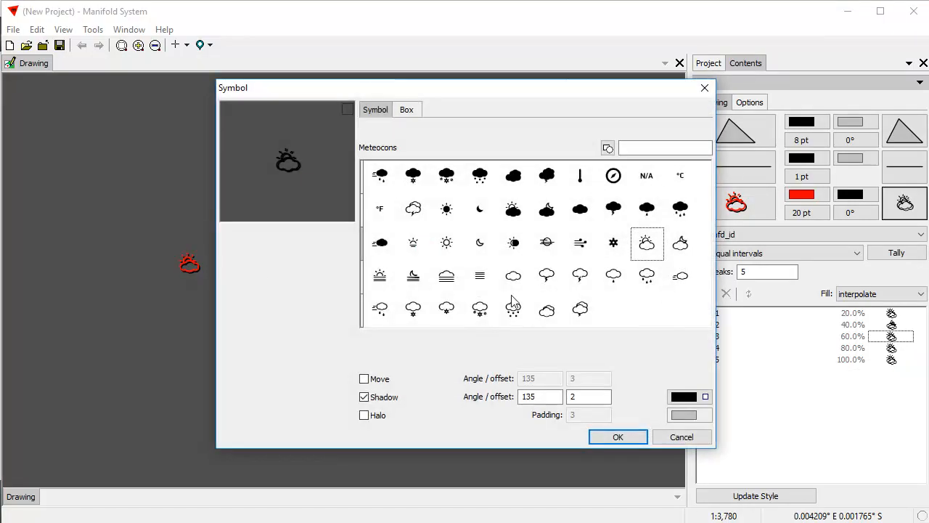
click(379, 307)
click(623, 437)
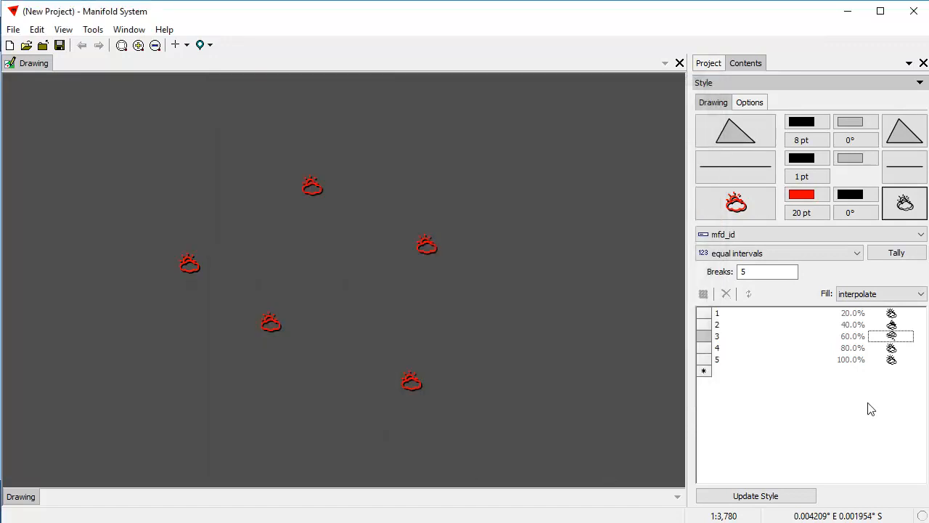
Assign the outlined cloud with falling dots from Meteocons to mfd_id value 4
click(894, 347)
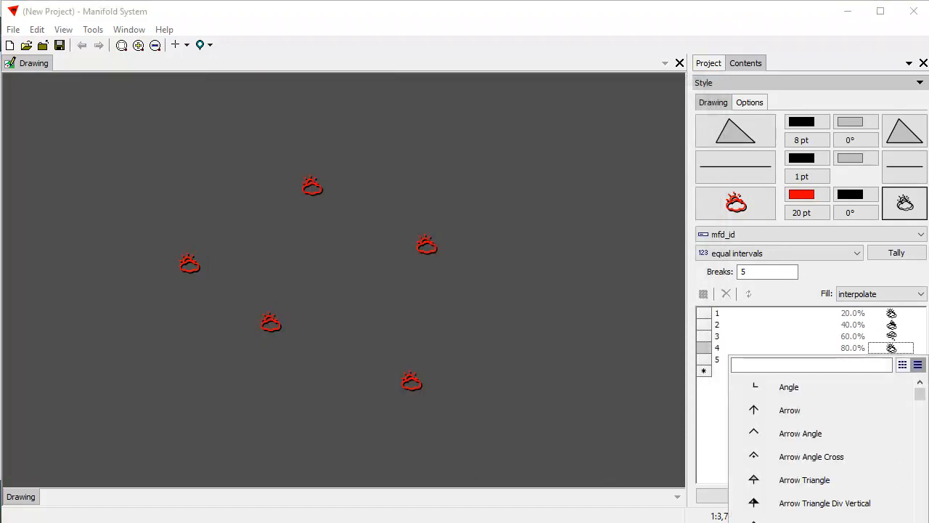
click(812, 365)
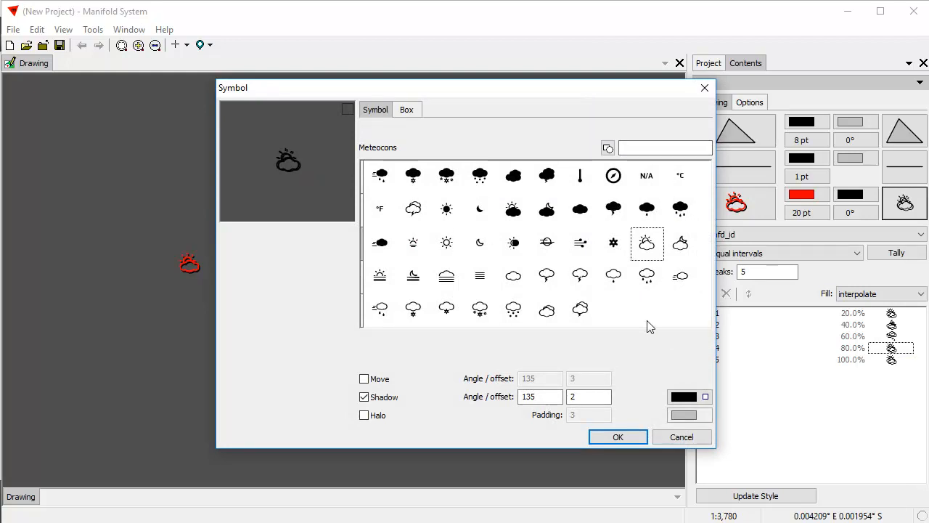
click(517, 312)
click(618, 436)
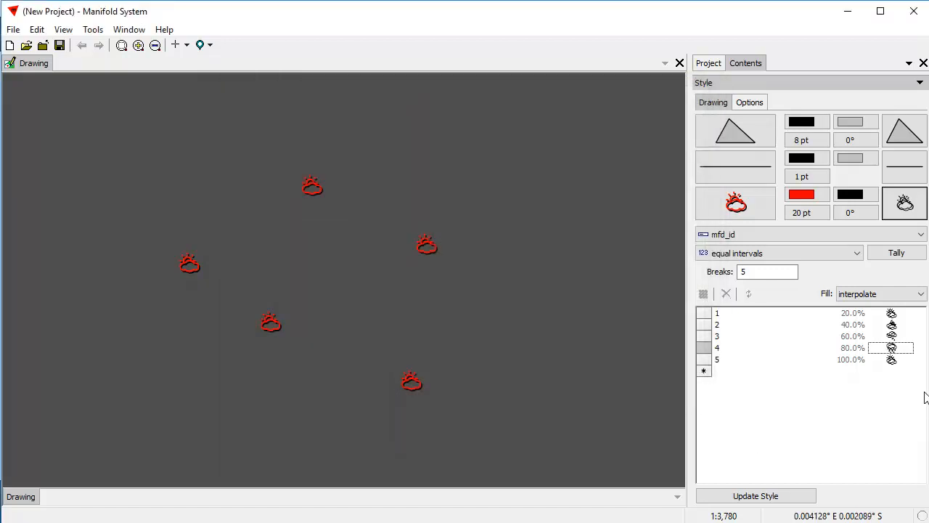
Assign the outlined lightning cloud Meteocons symbol to mfd_id value 5 and update the drawing's style
double_click(898, 361)
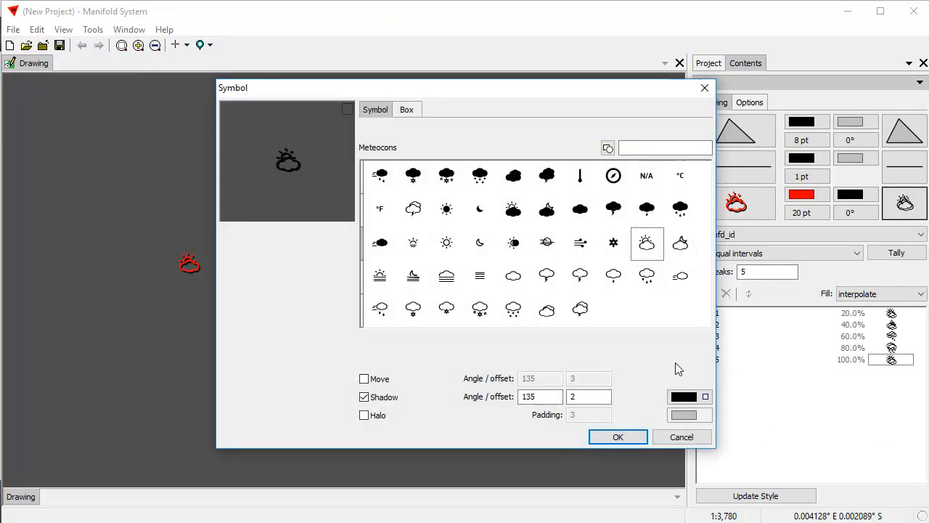
click(580, 277)
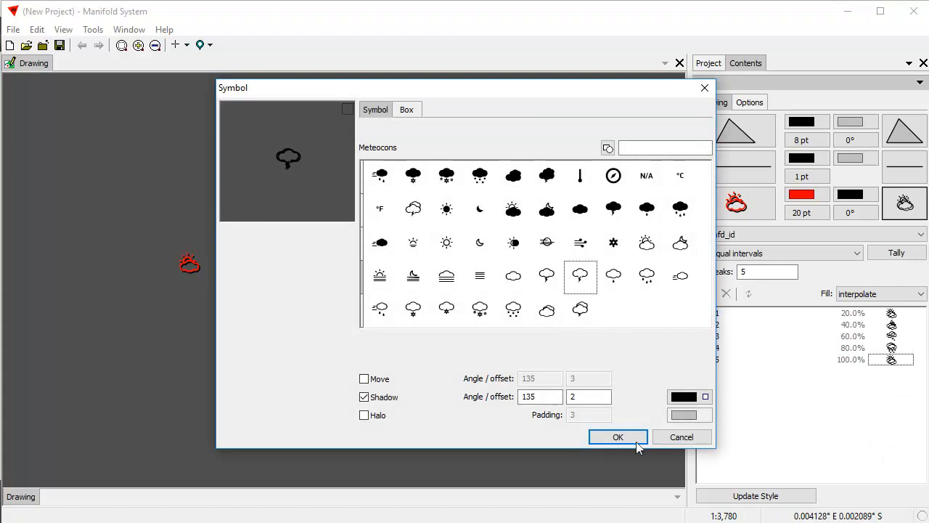
click(636, 441)
click(756, 497)
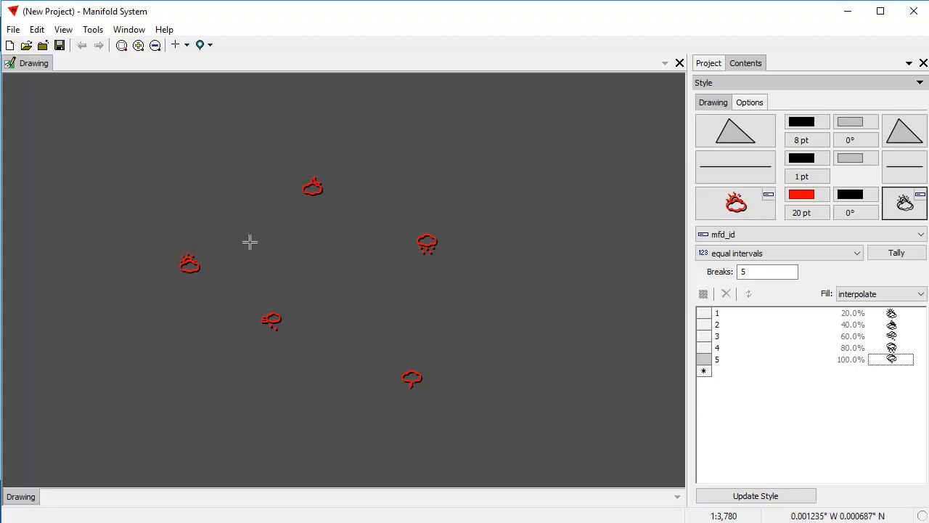
Color the points by the mfd_id field with the Color Brewer palette CB Spectral and update the style
click(806, 195)
click(726, 233)
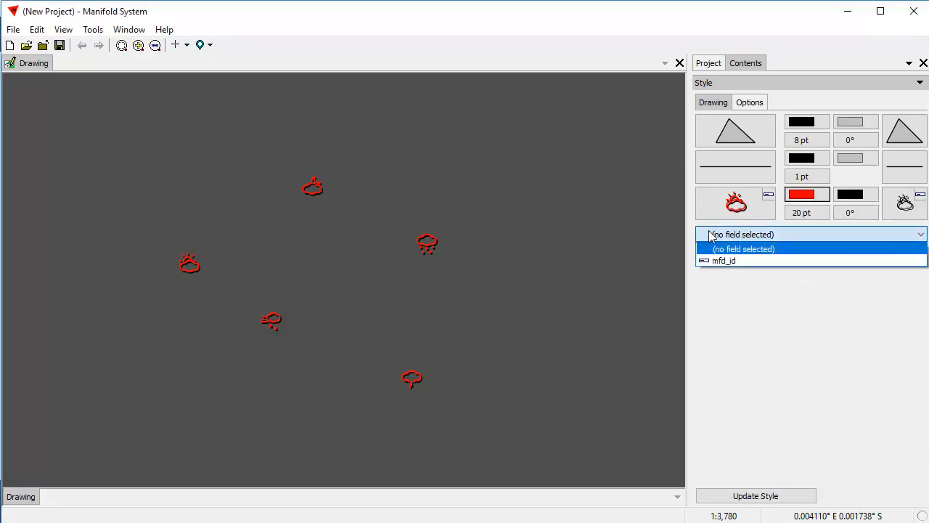
click(730, 261)
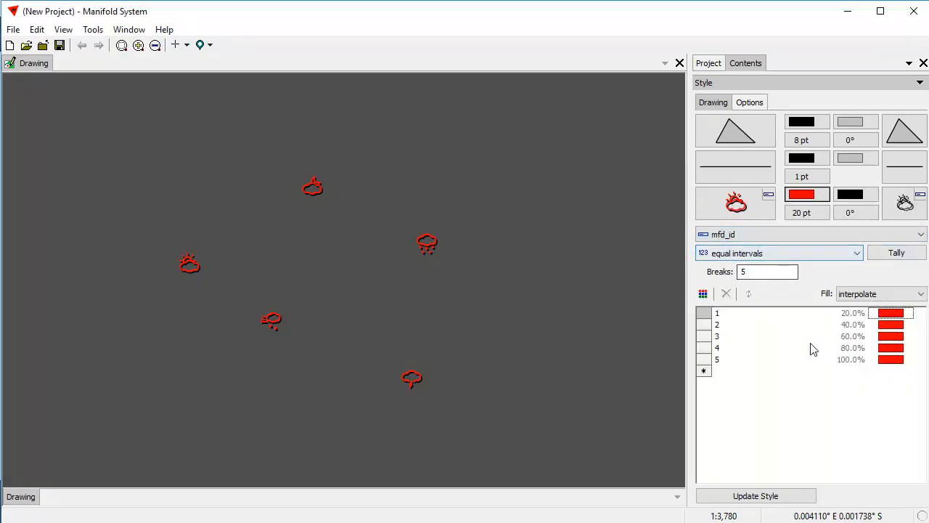
click(703, 293)
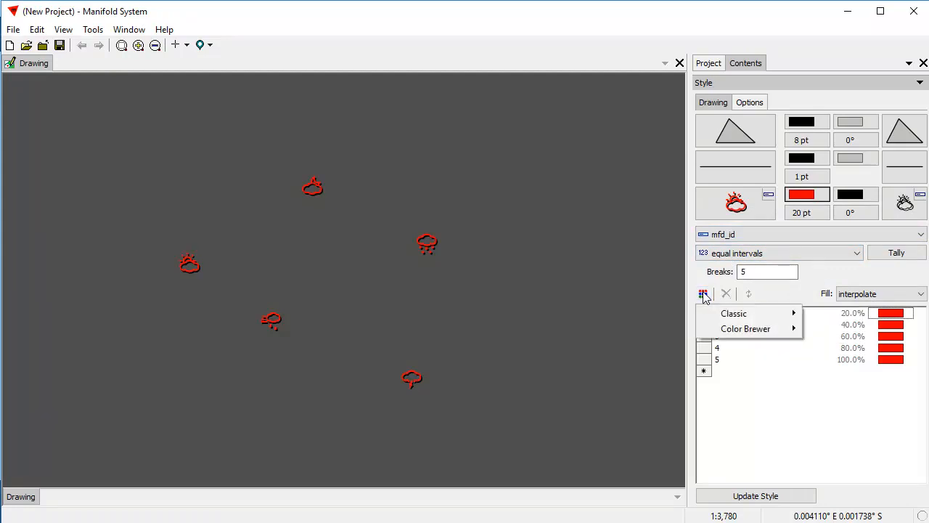
mouse_move(729, 332)
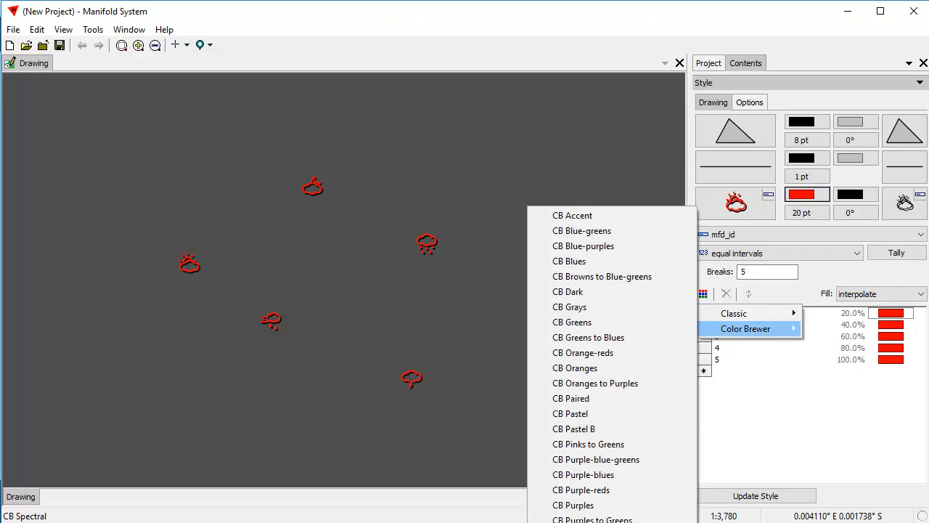
key(Return)
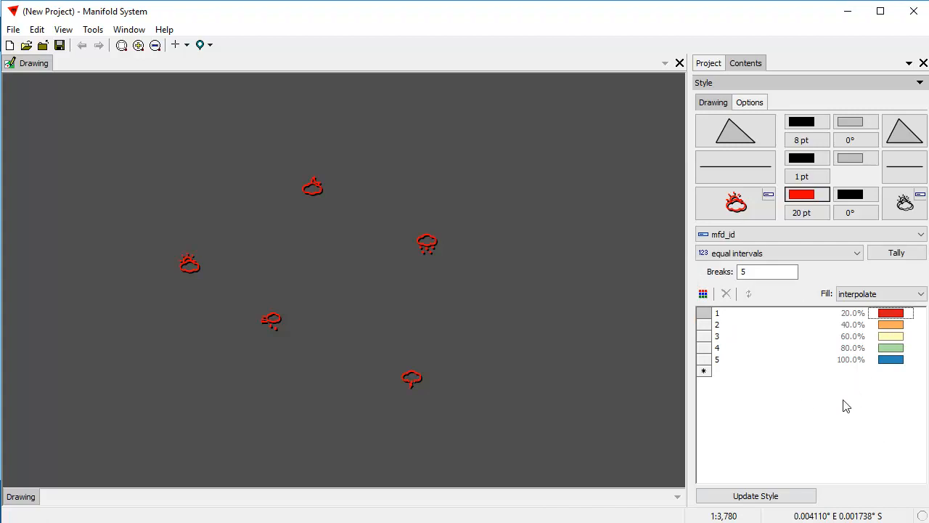
click(798, 495)
click(771, 498)
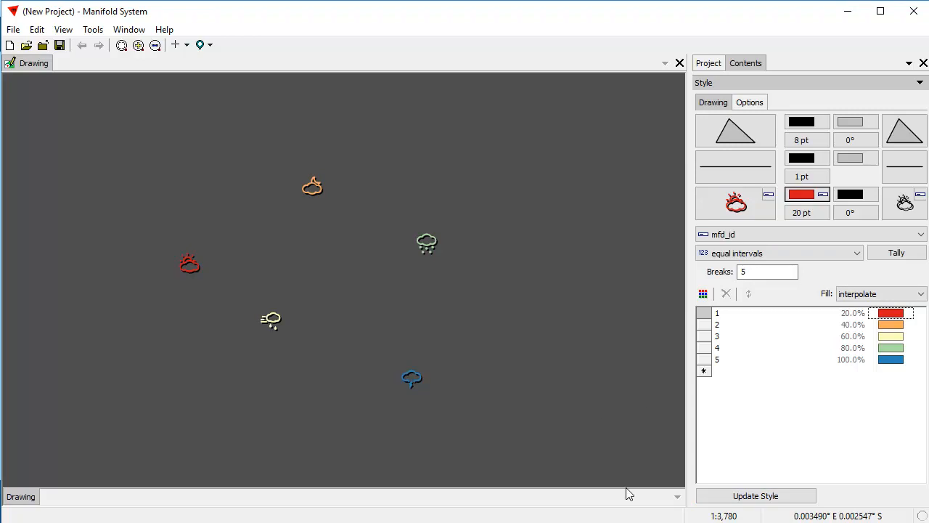
Try reversing the color order across all five mfd_id values and updating the style, and reverse the colors back
click(834, 338)
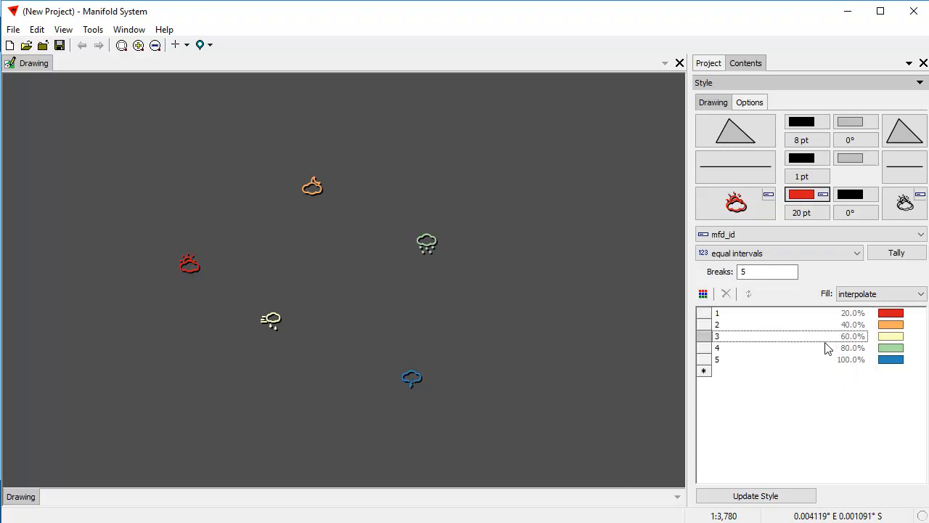
key(ctrl+a)
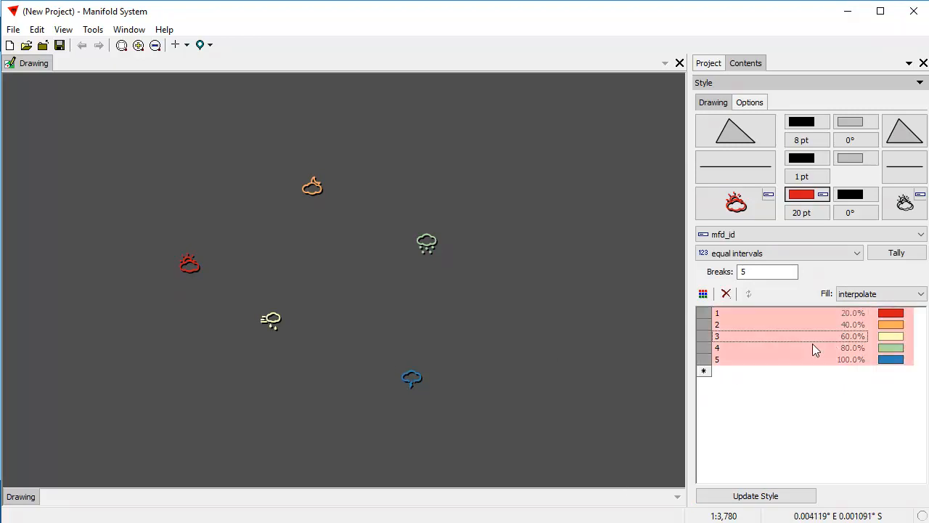
right_click(889, 323)
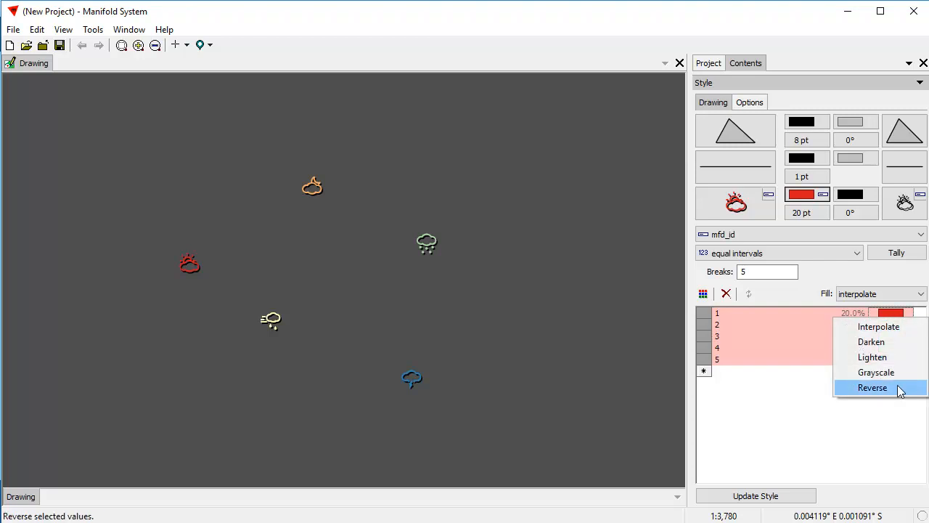
click(872, 387)
click(767, 498)
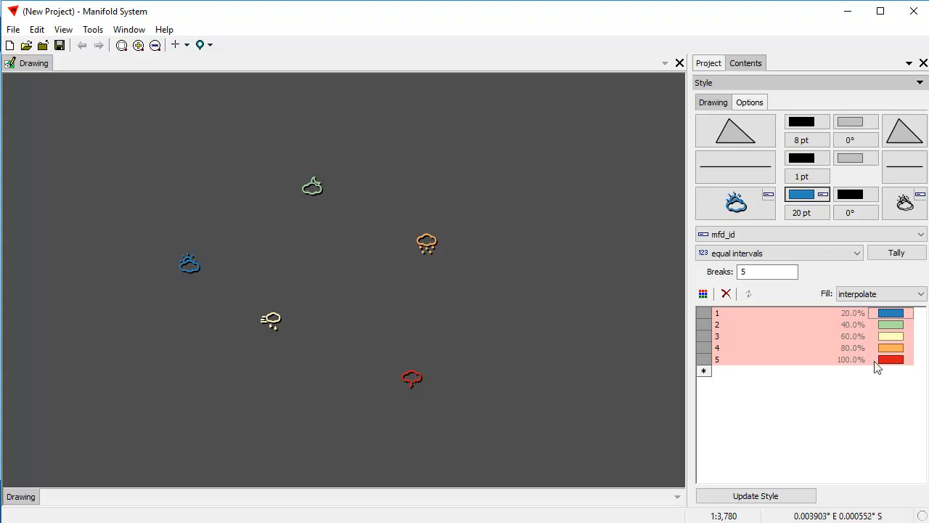
right_click(892, 329)
click(907, 397)
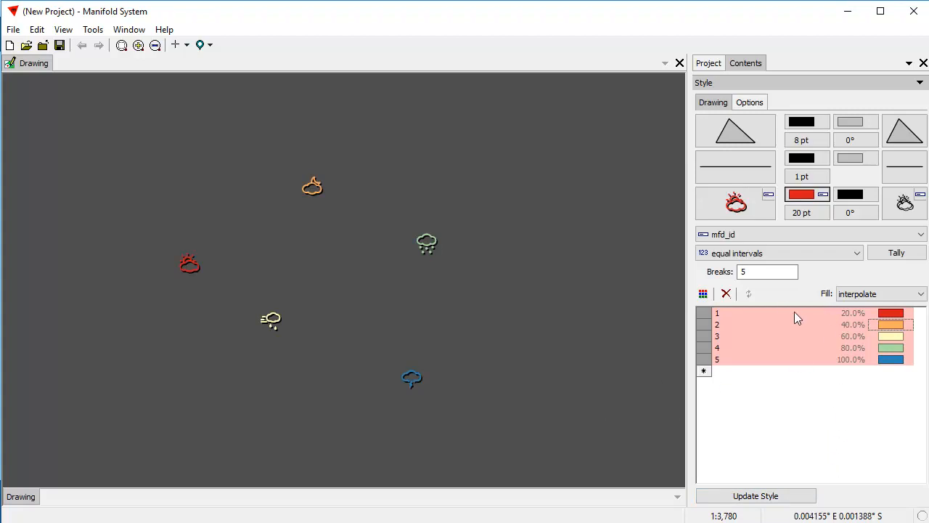
Vary the point size by the mfd_id field and set the size for value 5 to 40 pt
click(802, 212)
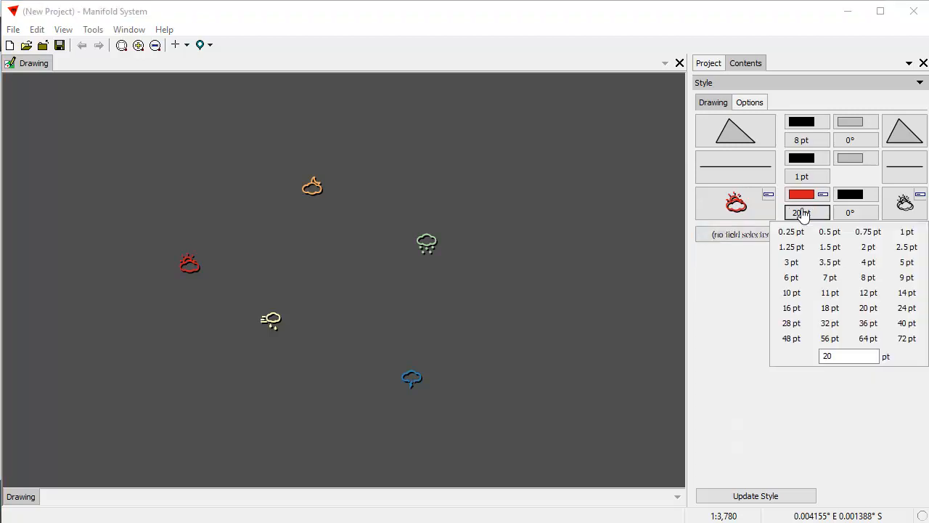
click(718, 236)
click(746, 261)
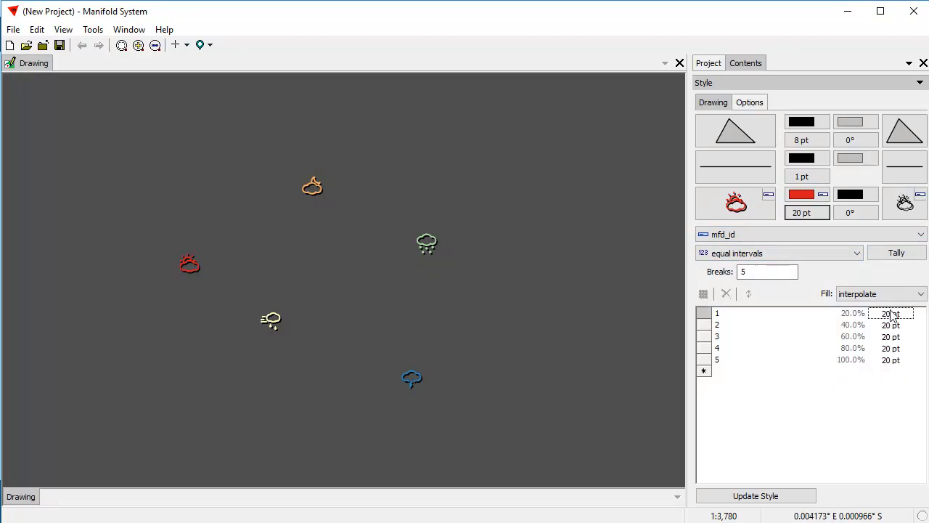
click(893, 361)
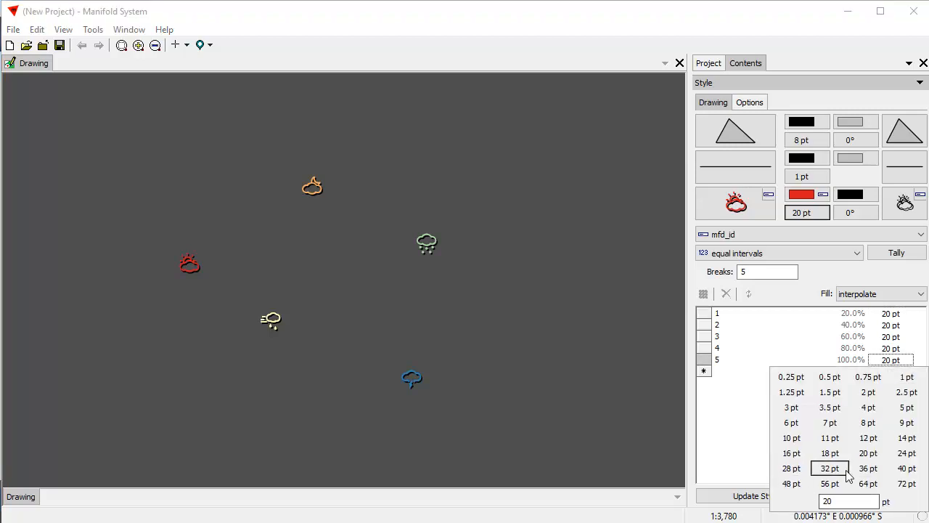
click(906, 468)
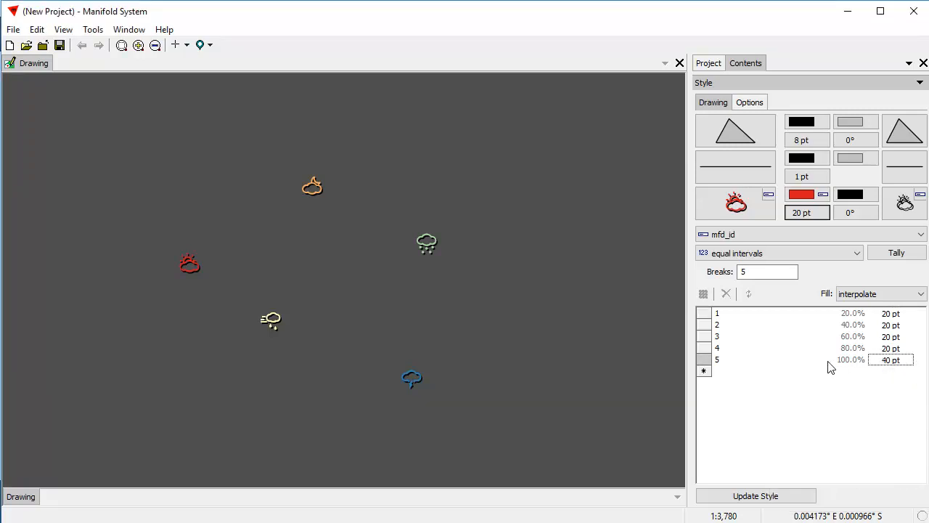
Interpolate the point sizes across all five mfd_id values and update the drawing's style
click(807, 349)
key(ctrl+a)
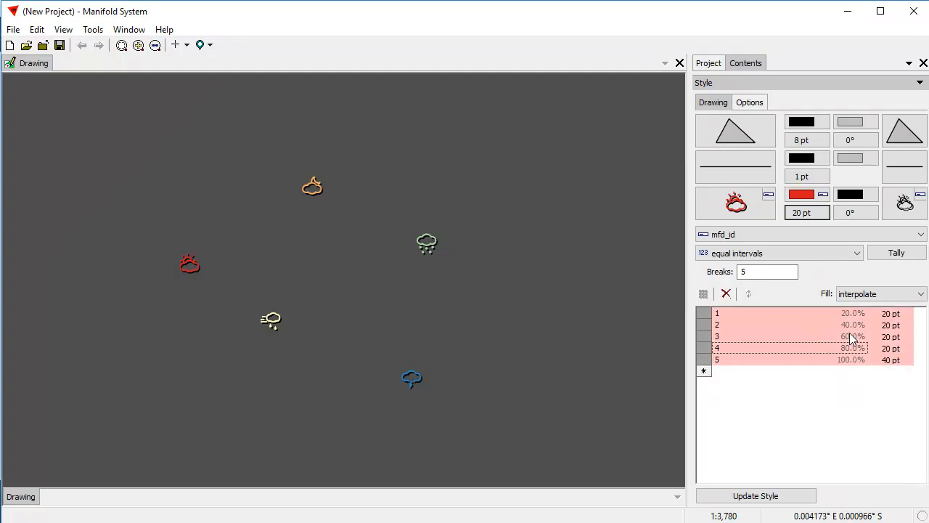
right_click(895, 331)
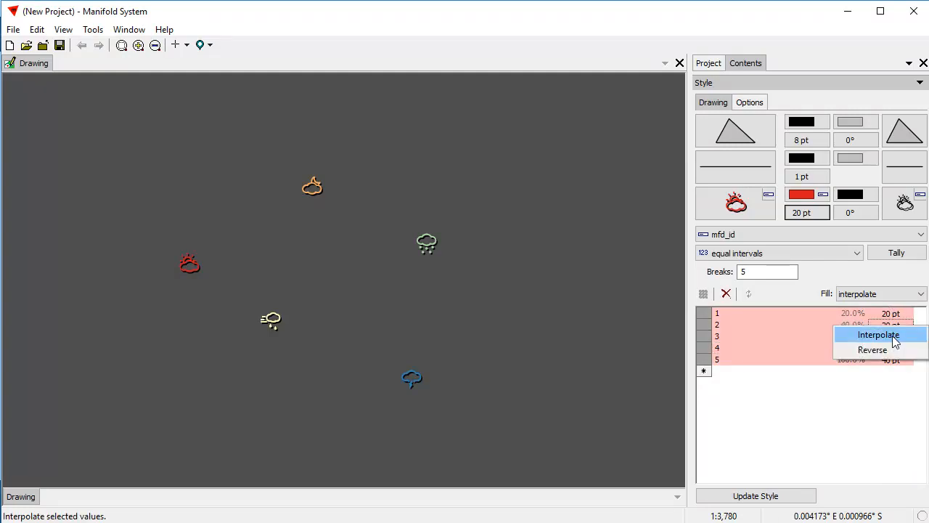
click(878, 335)
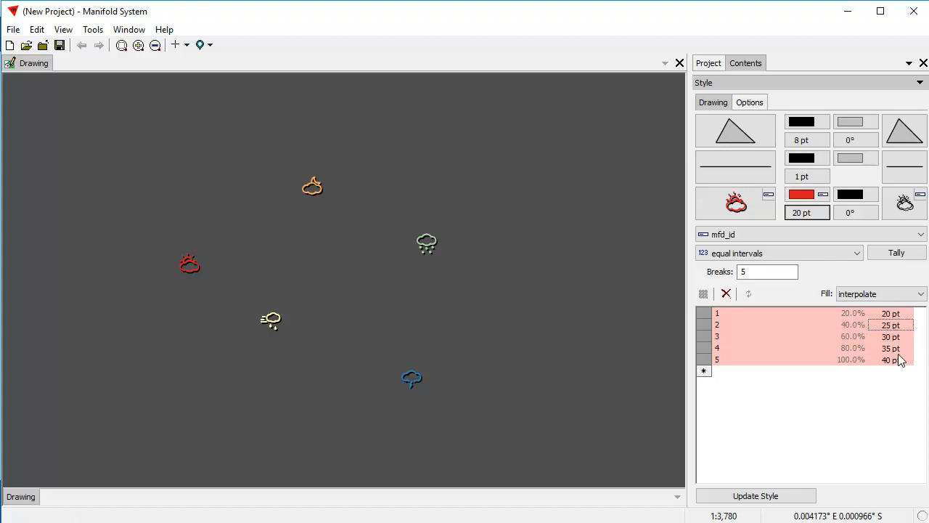
click(782, 495)
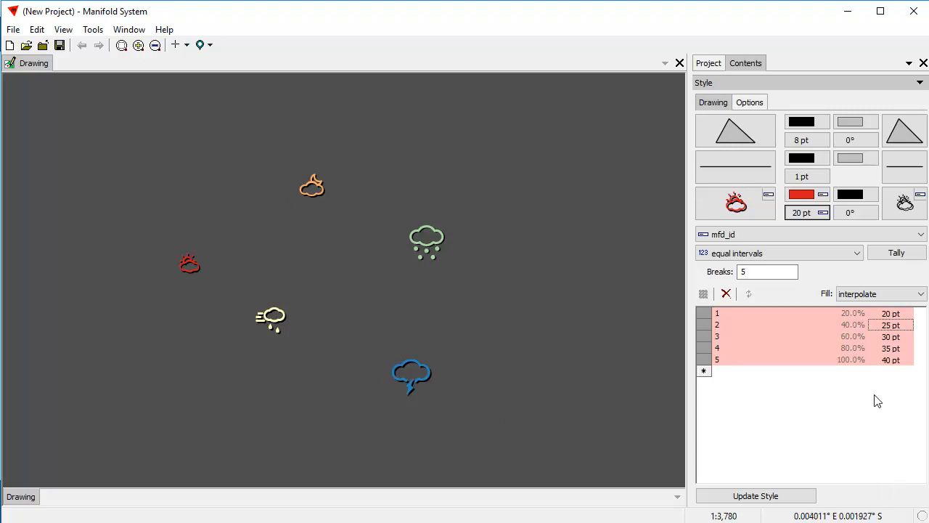
Reverse the point color order across all five mfd_id values and update the drawing's style
click(801, 194)
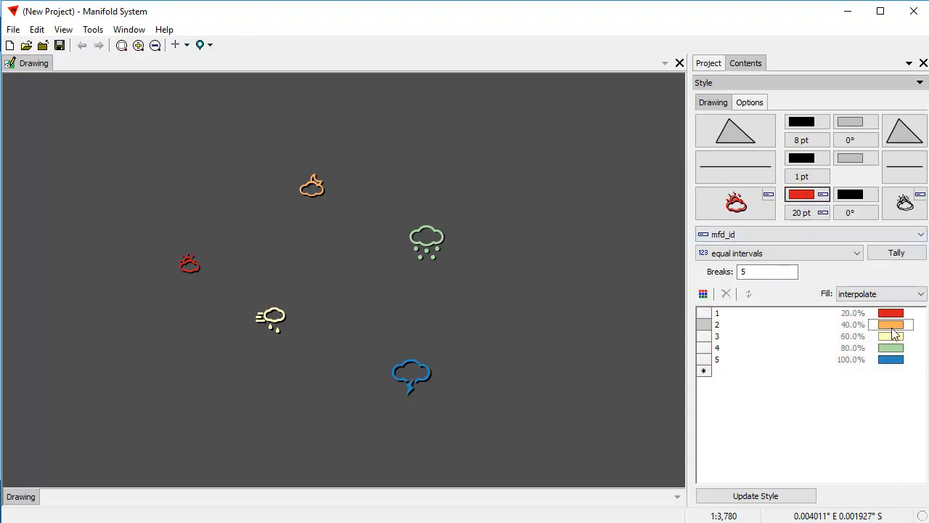
key(ctrl+a)
right_click(887, 326)
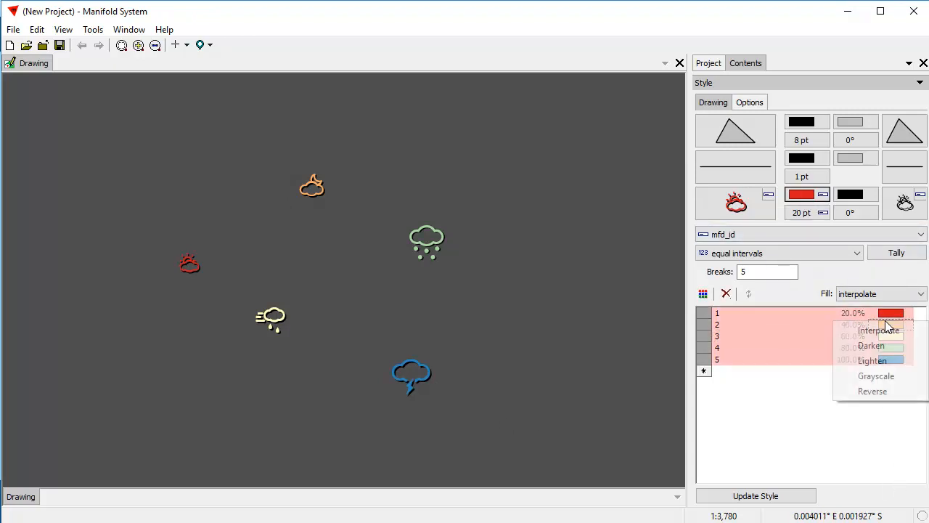
click(908, 396)
click(772, 496)
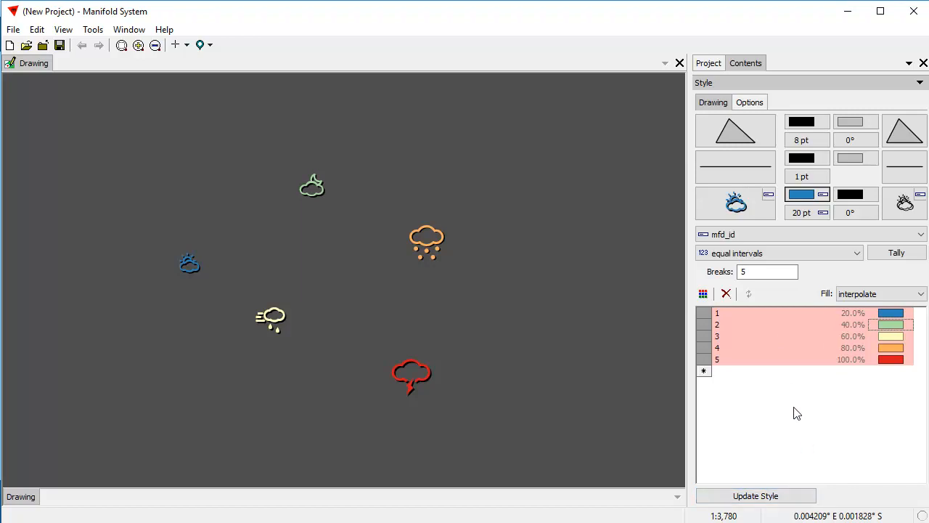
Replace the weather symbols of all points with the ambulance from the Glyphs set and update the style
click(904, 203)
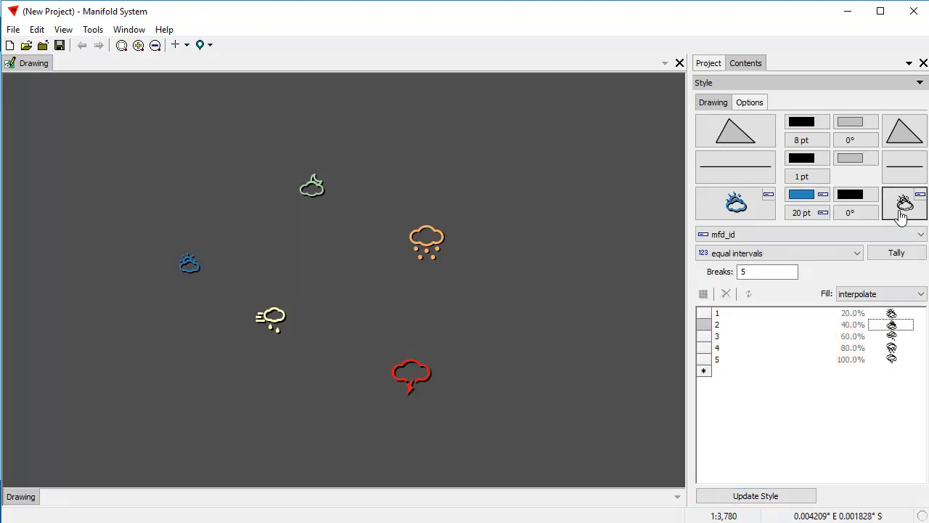
click(801, 230)
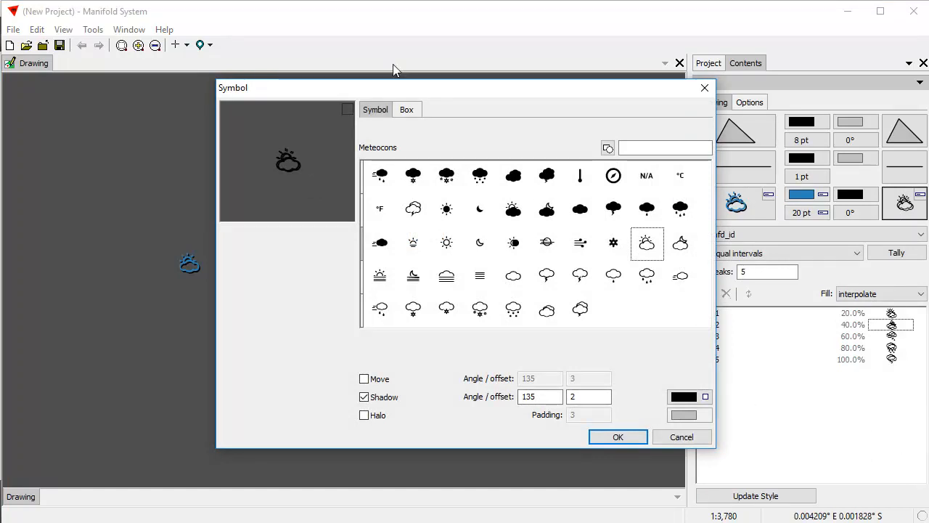
click(607, 147)
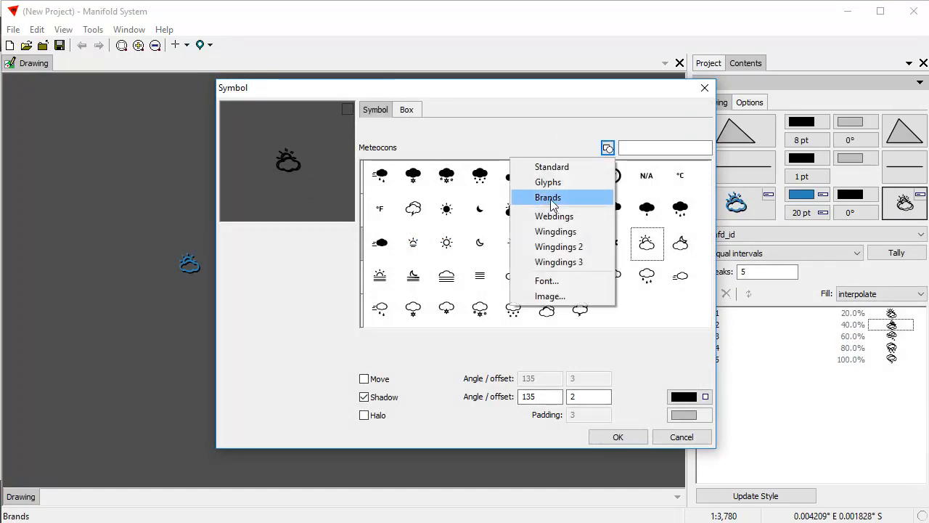
click(552, 182)
click(384, 212)
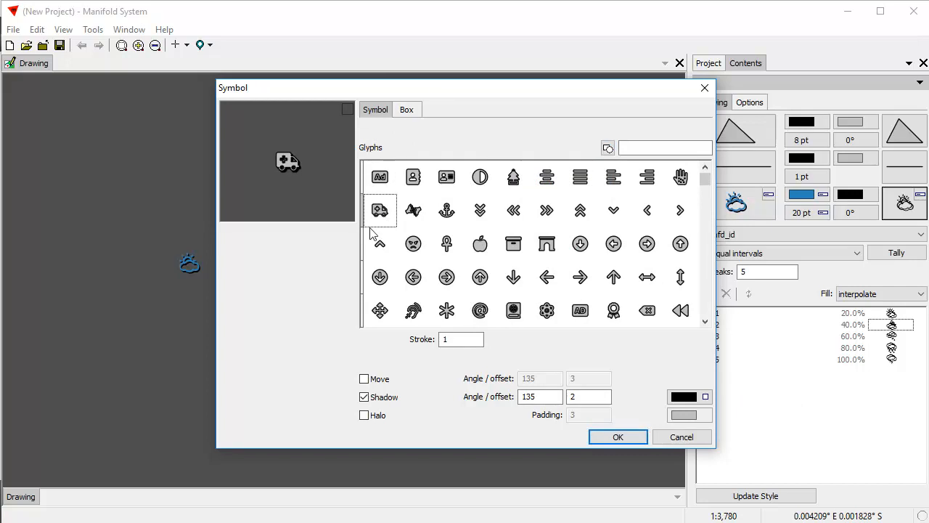
click(617, 437)
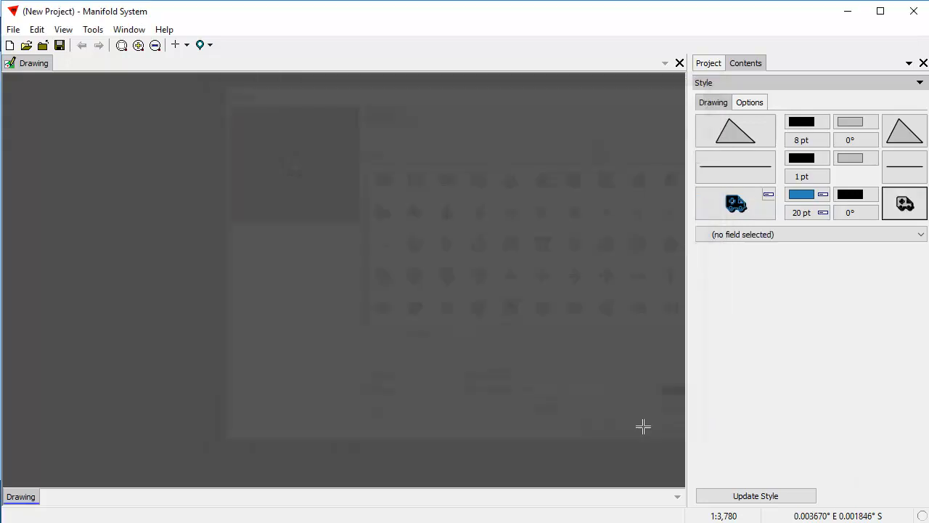
click(780, 497)
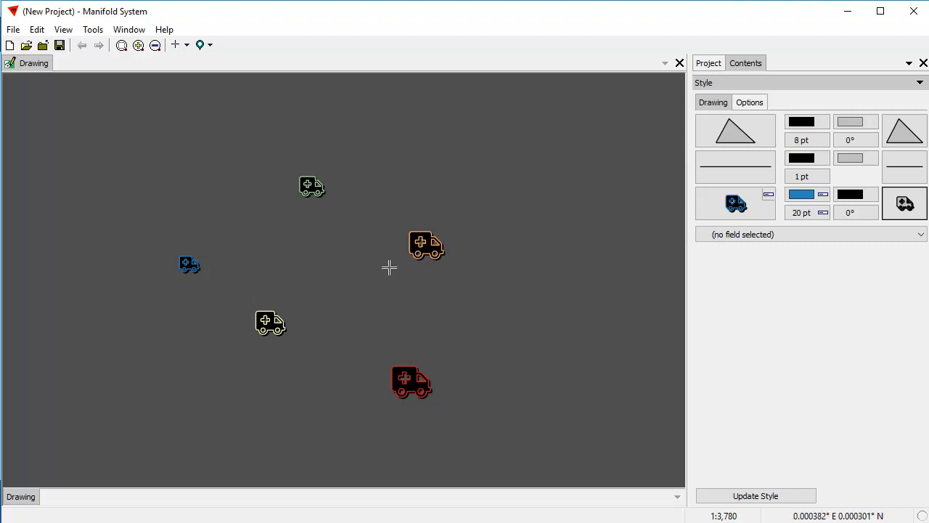
Replace the field-based point sizes with a uniform size of 20 pt for all points
click(802, 213)
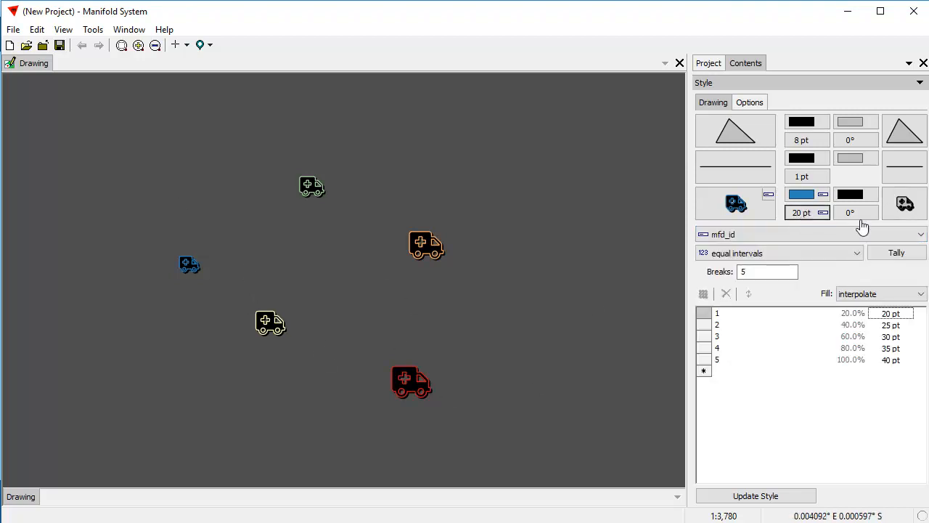
click(804, 214)
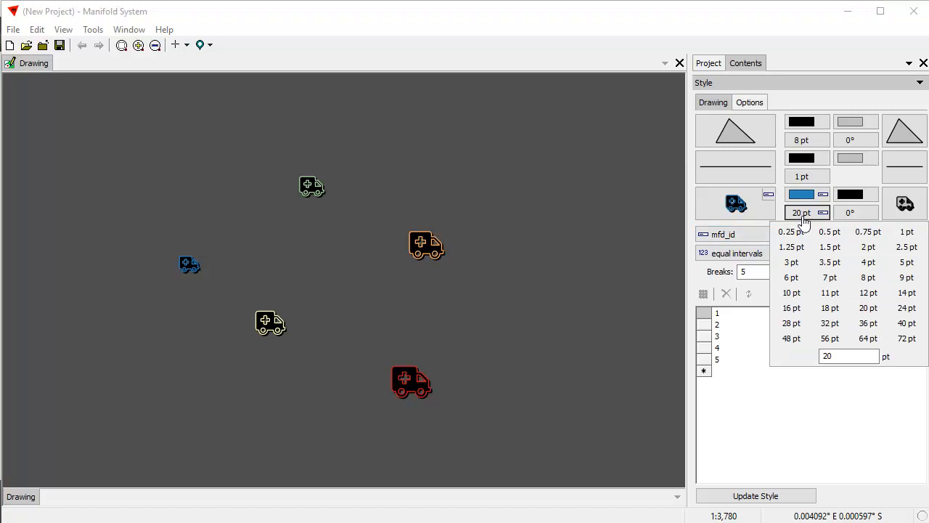
click(868, 308)
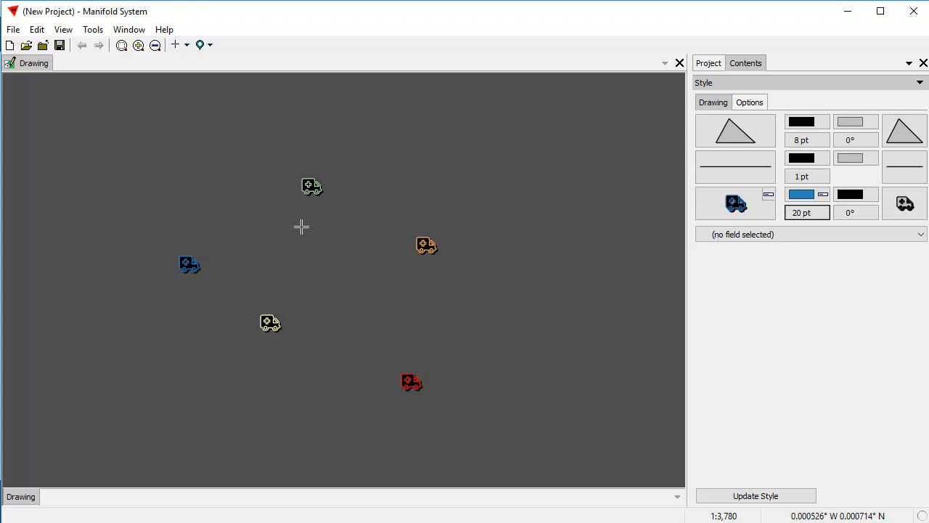
Turn off the shadow of the ambulance point symbol
click(900, 211)
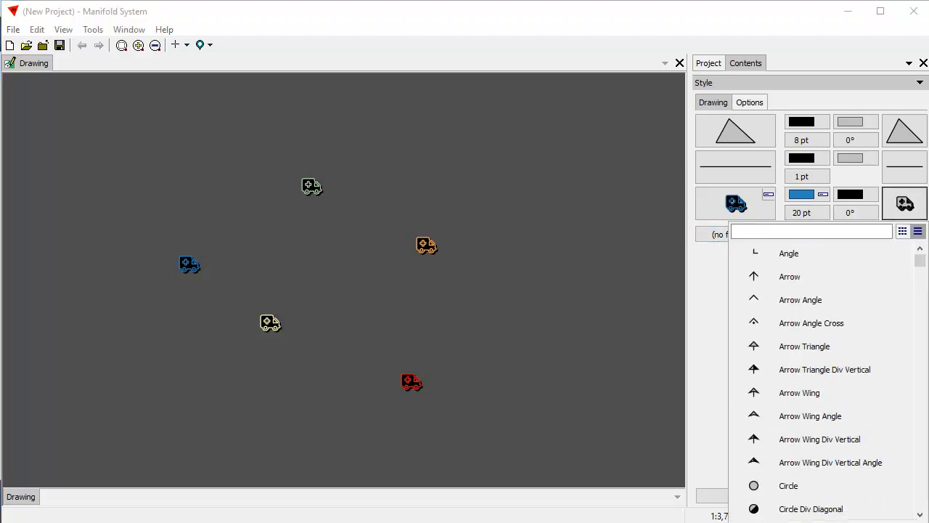
click(736, 203)
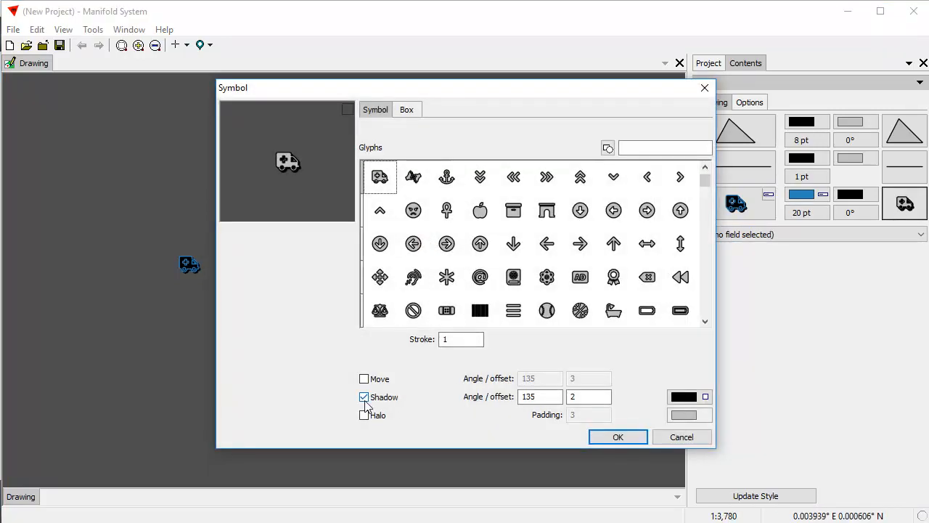
click(365, 398)
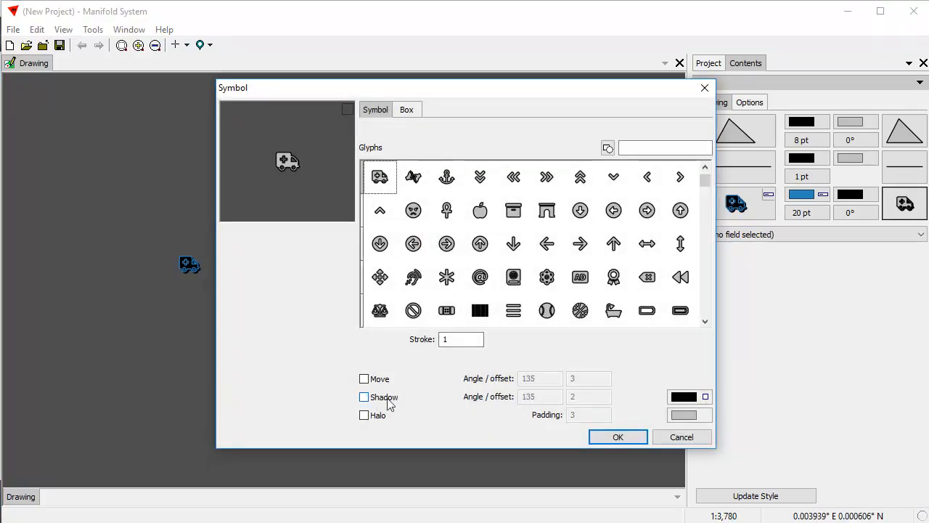
click(618, 438)
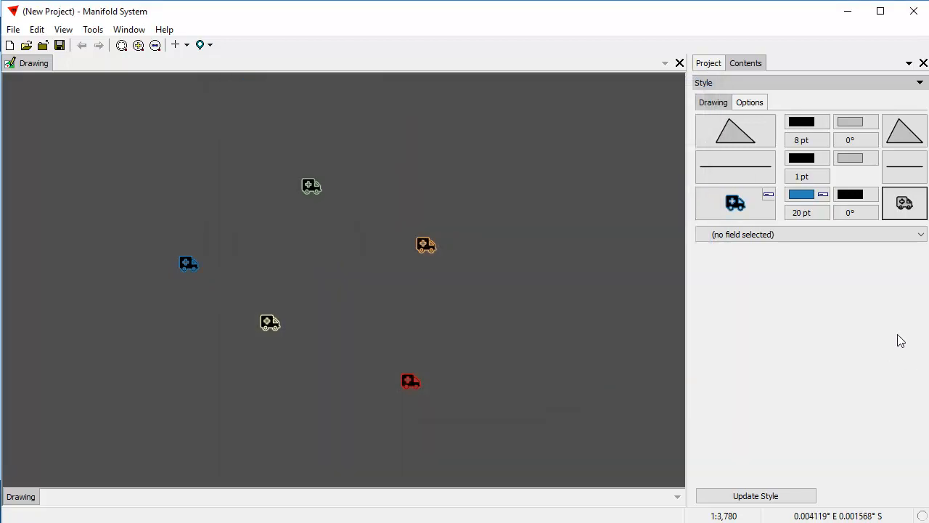
Open the point symbol's settings and browse the Standard, Glyphs and Font symbol sources
click(912, 215)
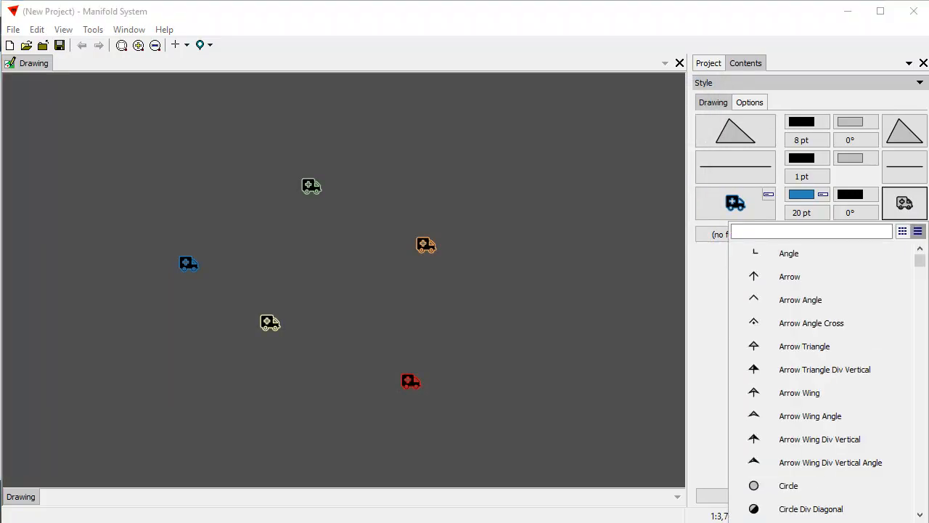
click(913, 213)
drag(508, 91, 646, 70)
click(747, 127)
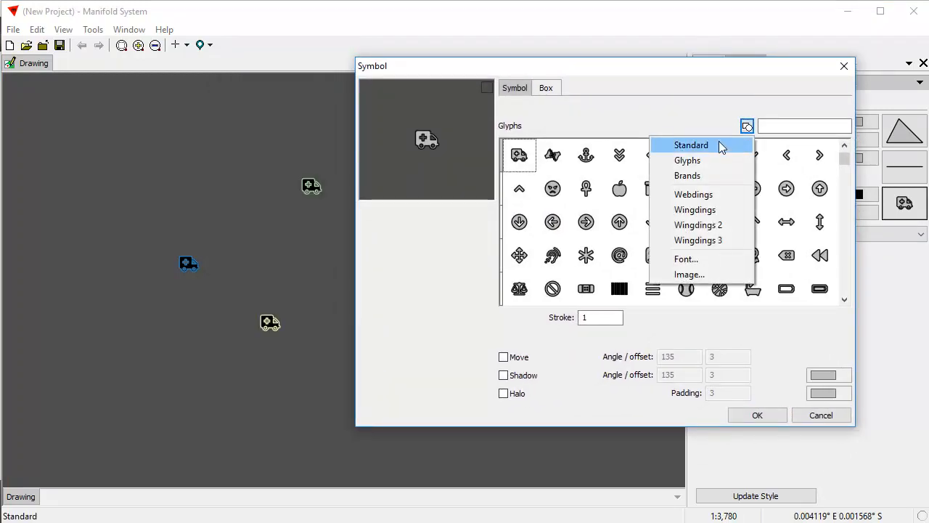
click(720, 145)
click(747, 127)
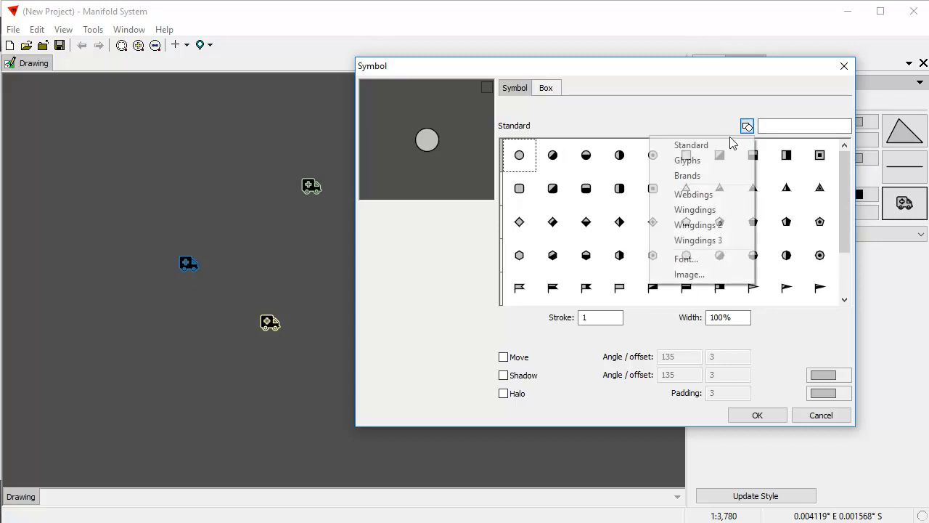
click(710, 161)
click(746, 127)
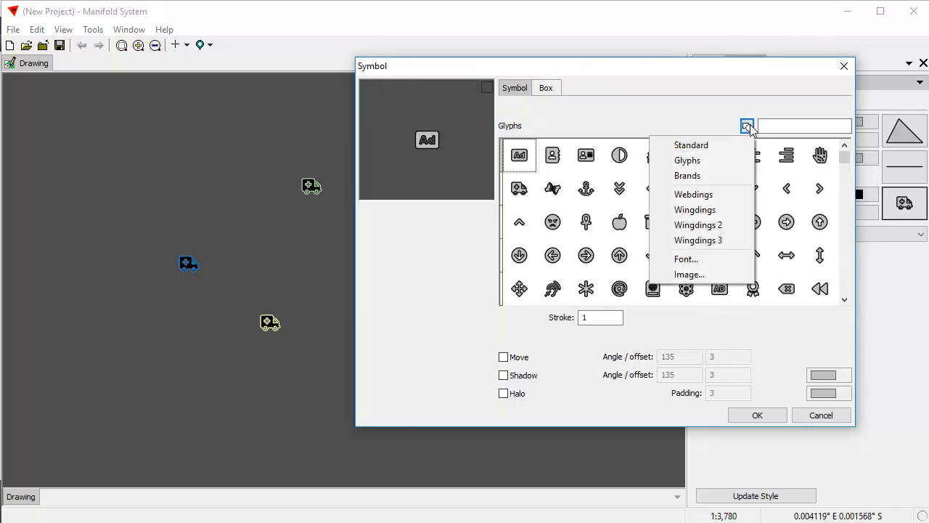
click(709, 265)
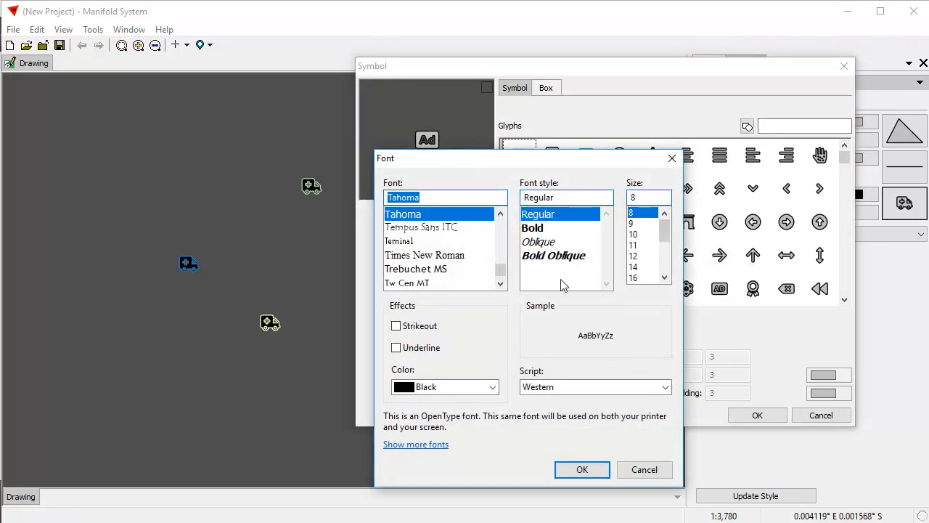
click(656, 471)
Switch the point symbol set to images and start adding new images to it
click(747, 127)
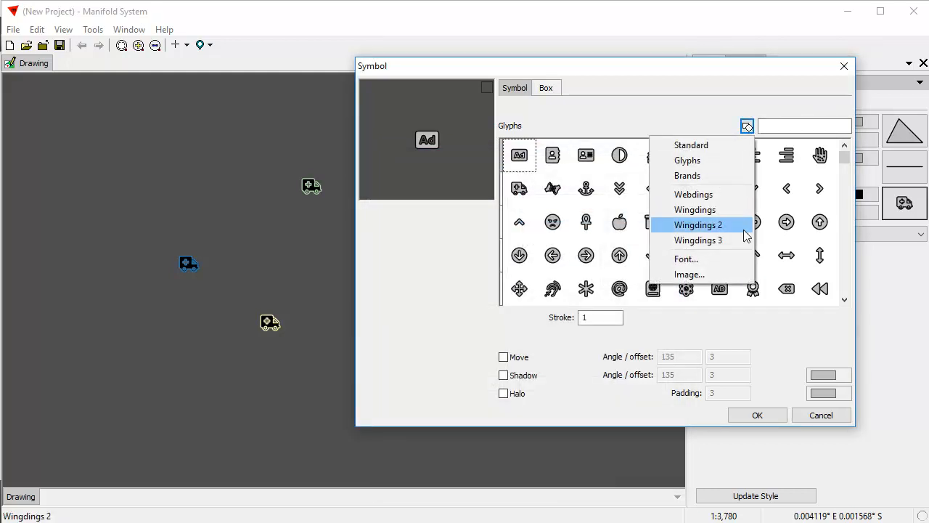
click(719, 273)
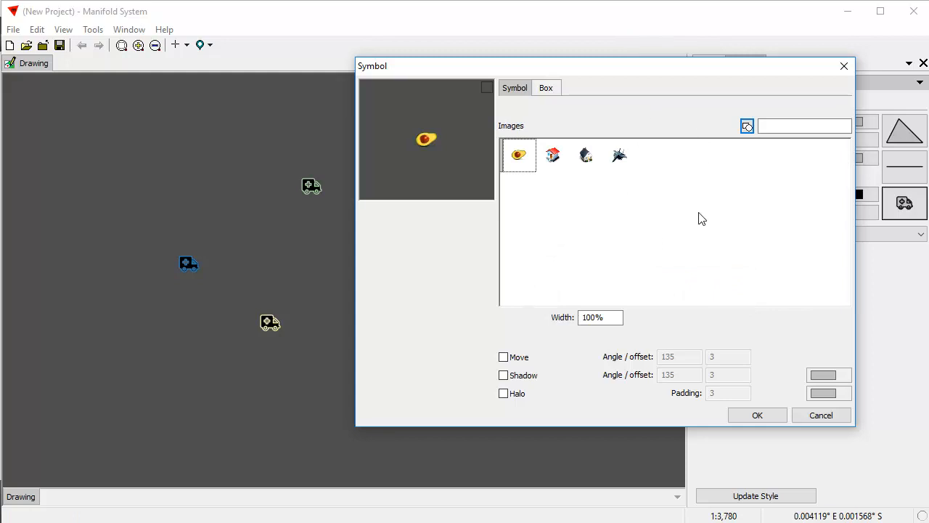
right_click(672, 186)
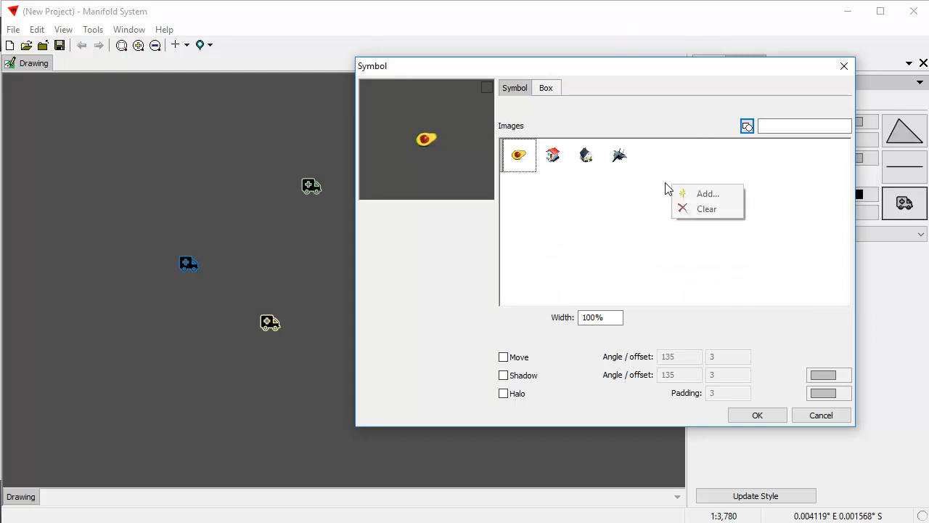
click(708, 195)
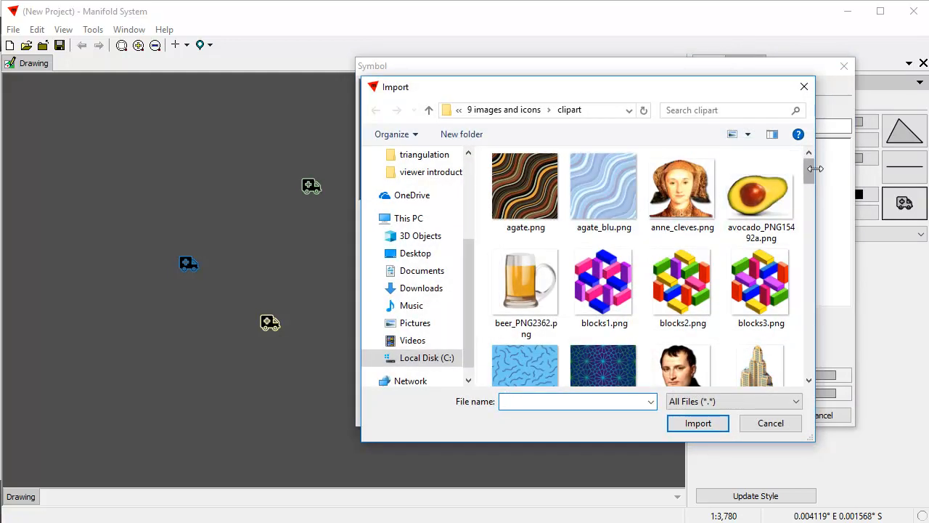
Import the blocks3, house_PNG56a, jan_van_eyck, richard_III and zinaida pictures from the clipart folder into the image symbols
scroll(815, 181, down, 3)
scroll(820, 188, up, 1)
scroll(823, 186, up, 1)
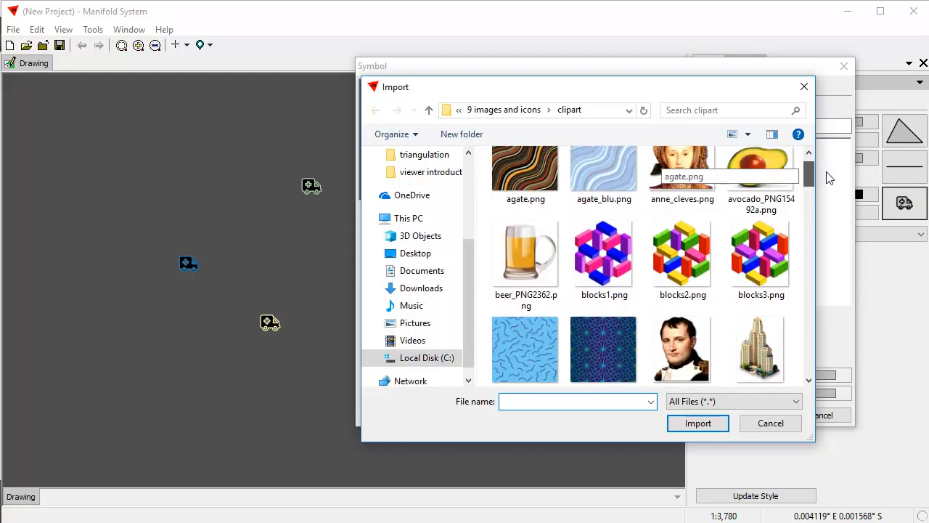
drag(809, 170, 829, 258)
ctrl+click(532, 210)
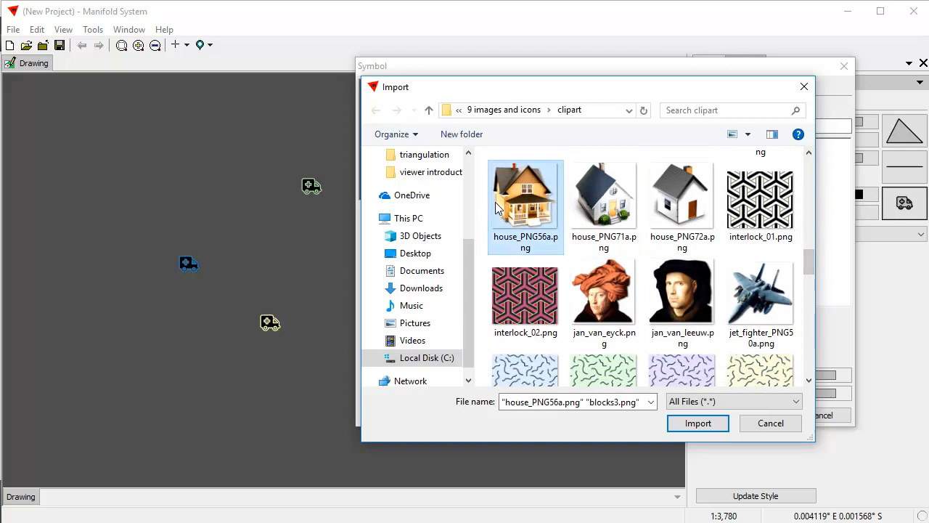
ctrl+click(618, 306)
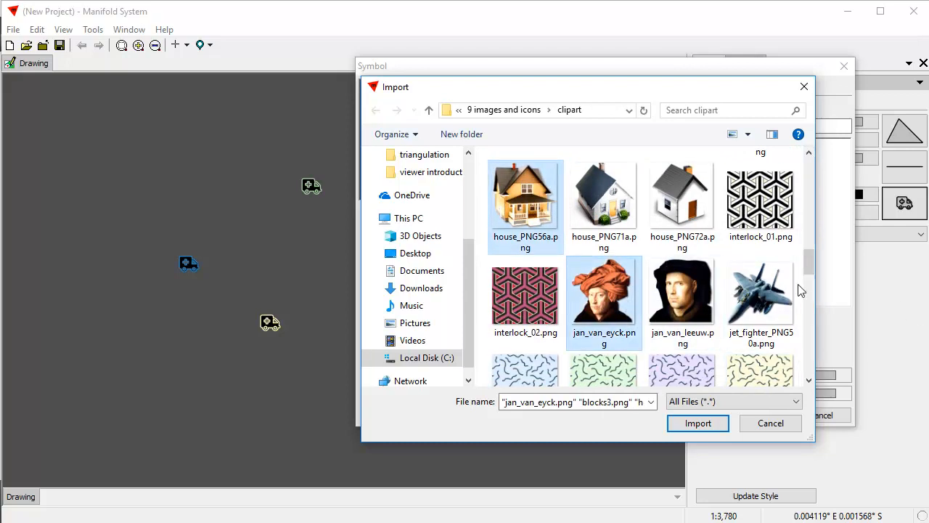
drag(812, 266, 813, 372)
ctrl+click(755, 177)
key(ctrl+c)
key(ctrl+v)
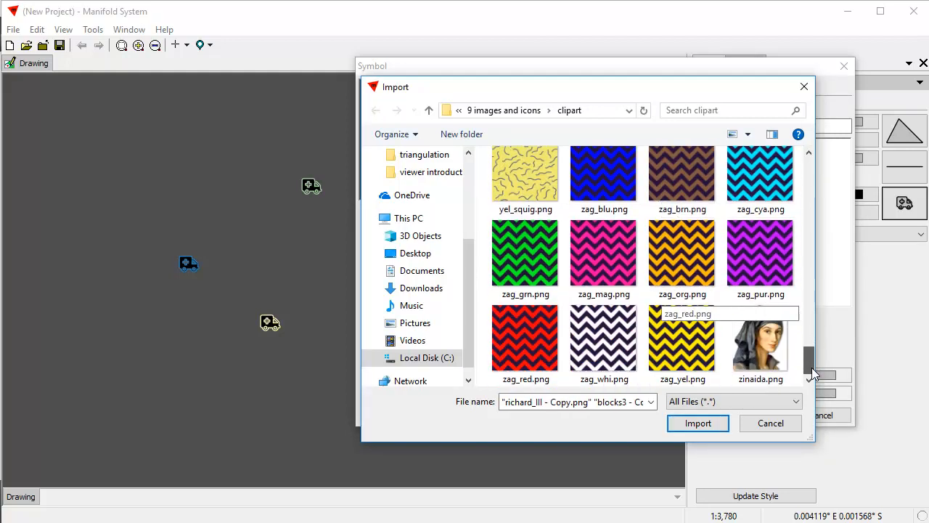
ctrl+click(762, 347)
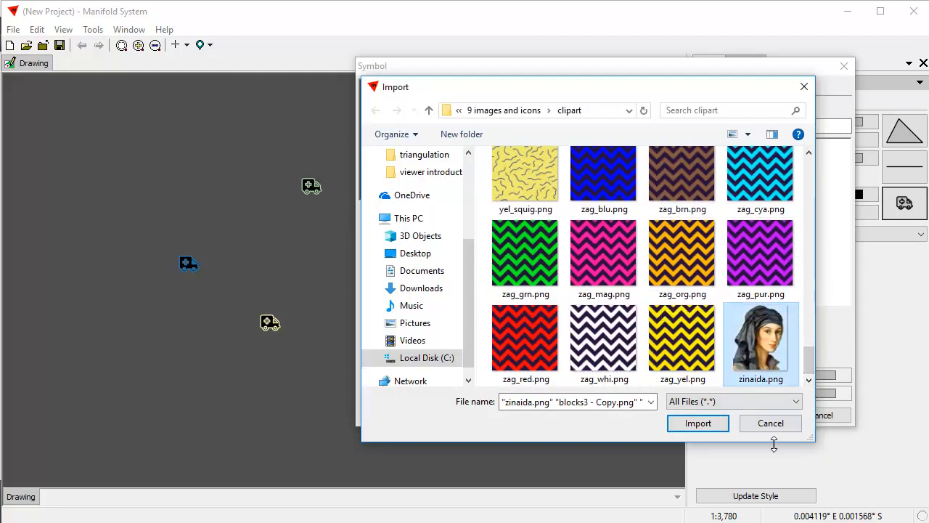
click(709, 423)
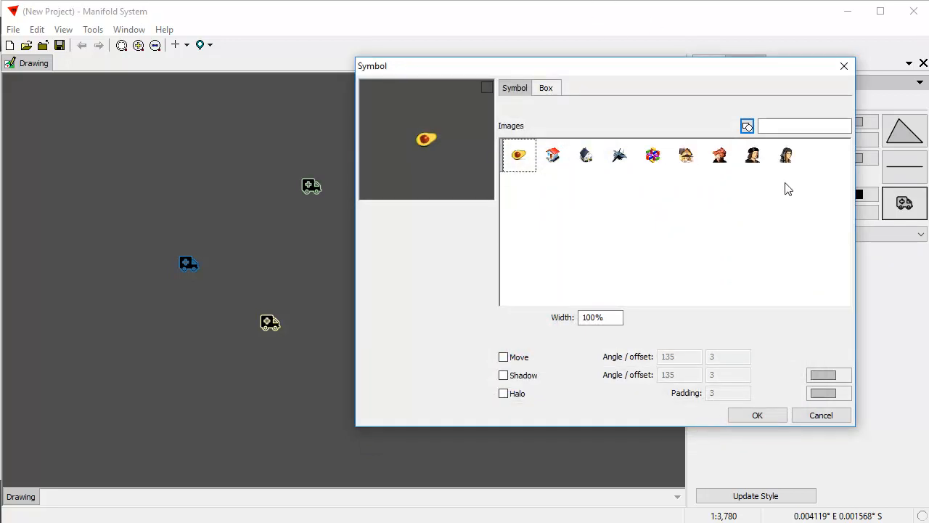
Apply the multicolored blocks image as the symbol for all points
drag(699, 77, 766, 90)
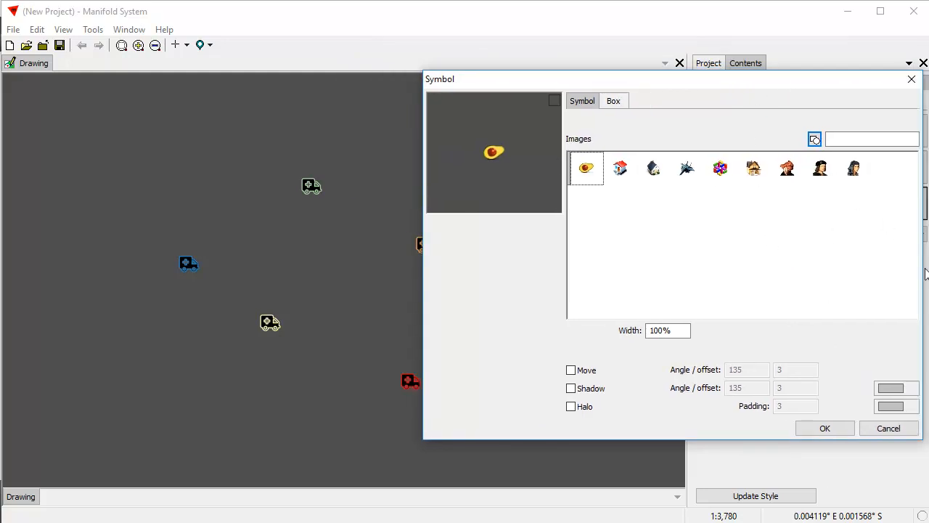
click(718, 166)
click(825, 428)
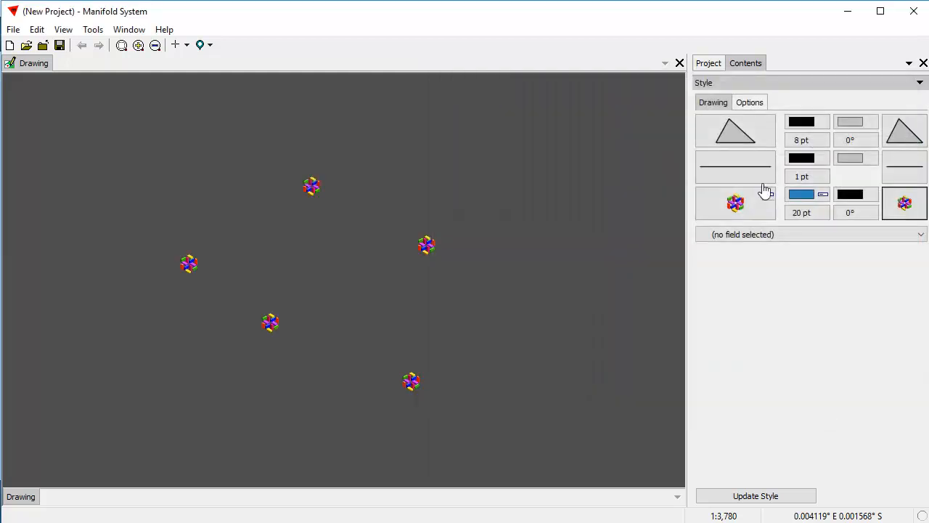
Enlarge all points, trying 40 pt before setting their size to 48 pt
click(811, 219)
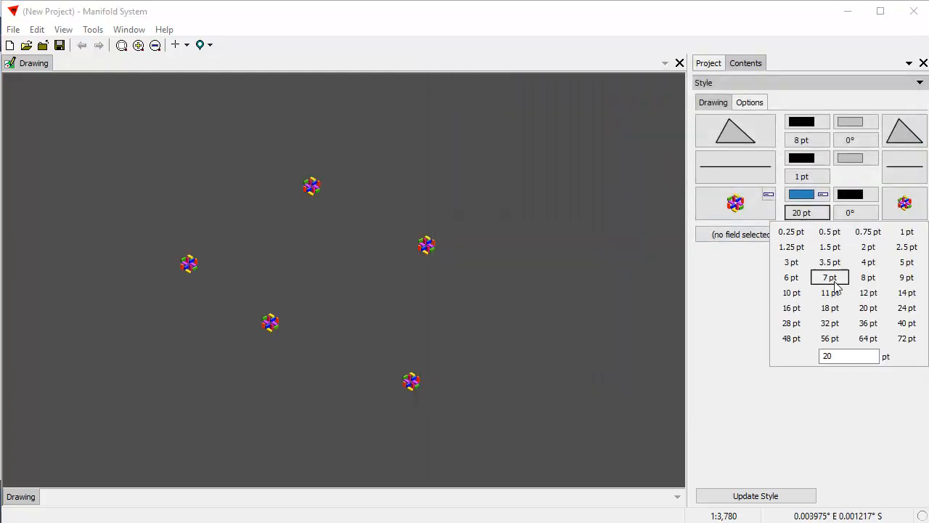
click(907, 321)
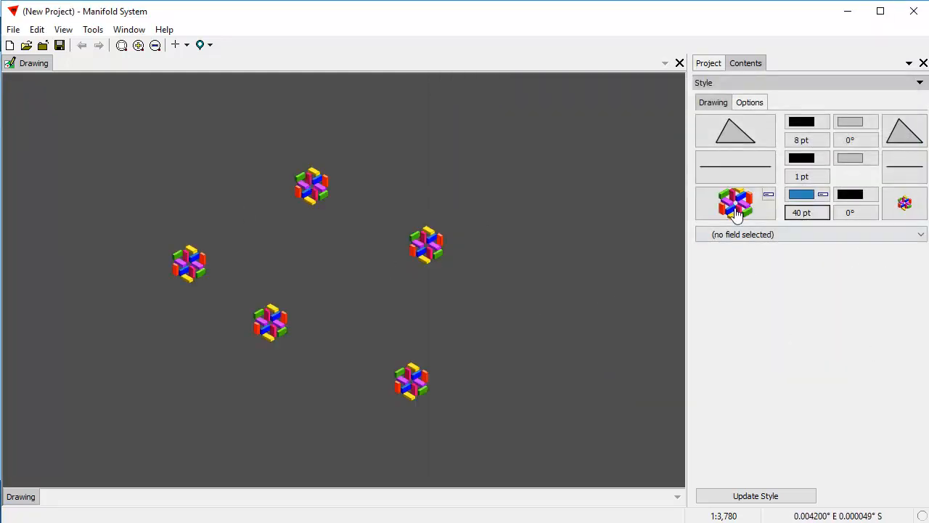
click(802, 217)
click(790, 338)
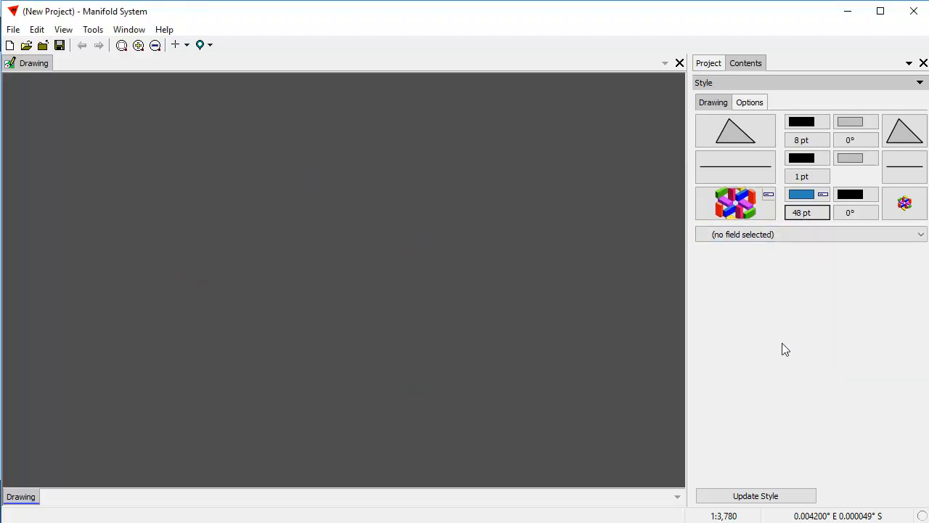
Replace the blocks symbol of all points with the imported zinaida portrait image
click(900, 207)
click(900, 207)
click(607, 148)
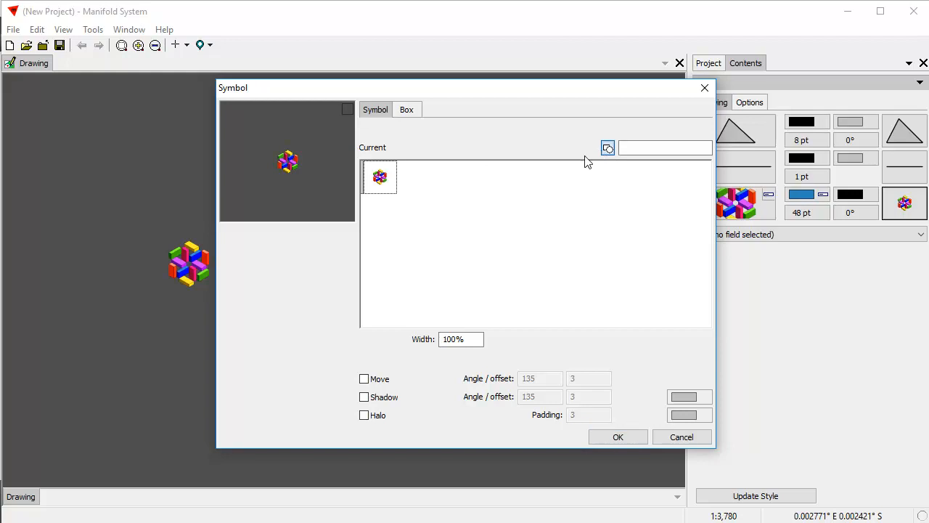
click(608, 149)
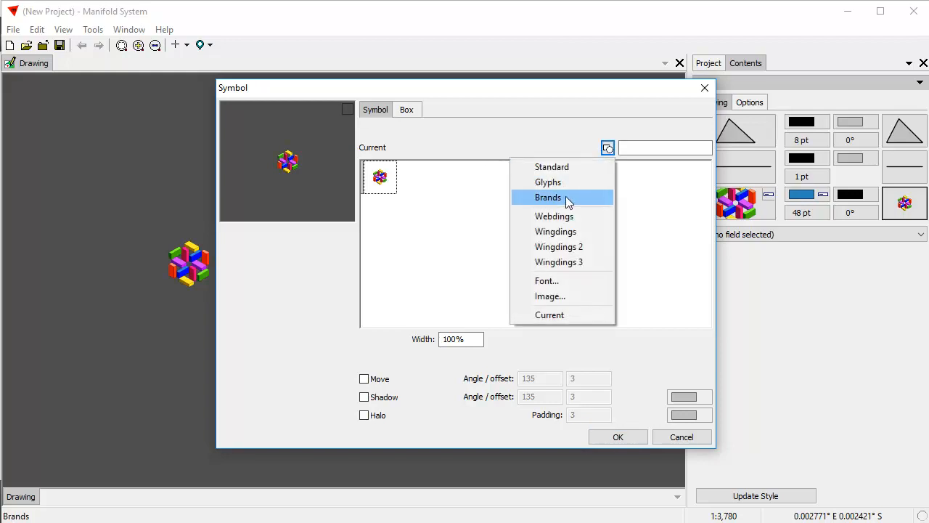
click(575, 298)
drag(534, 96, 672, 98)
click(783, 178)
click(759, 439)
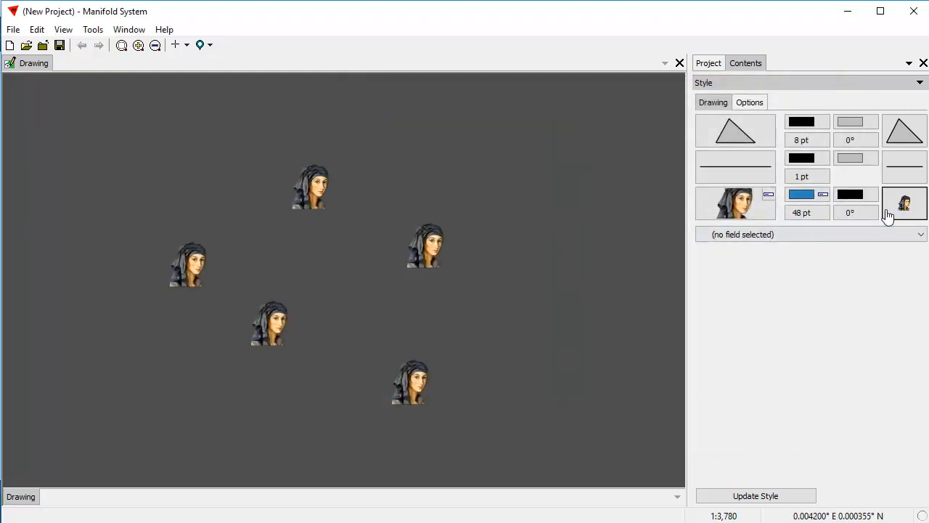
Enable a box around the portrait point symbol and choose the square shape for it
click(903, 208)
click(903, 207)
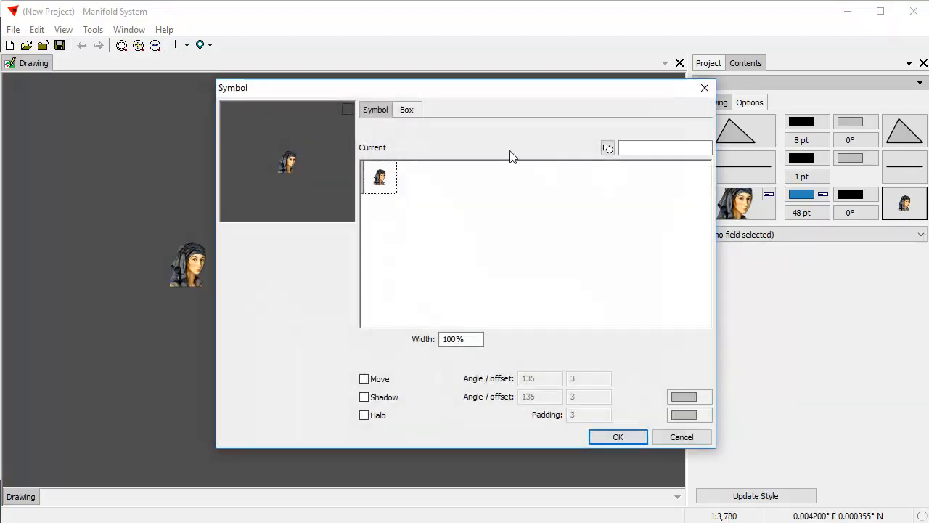
click(416, 114)
drag(470, 87, 652, 94)
click(546, 136)
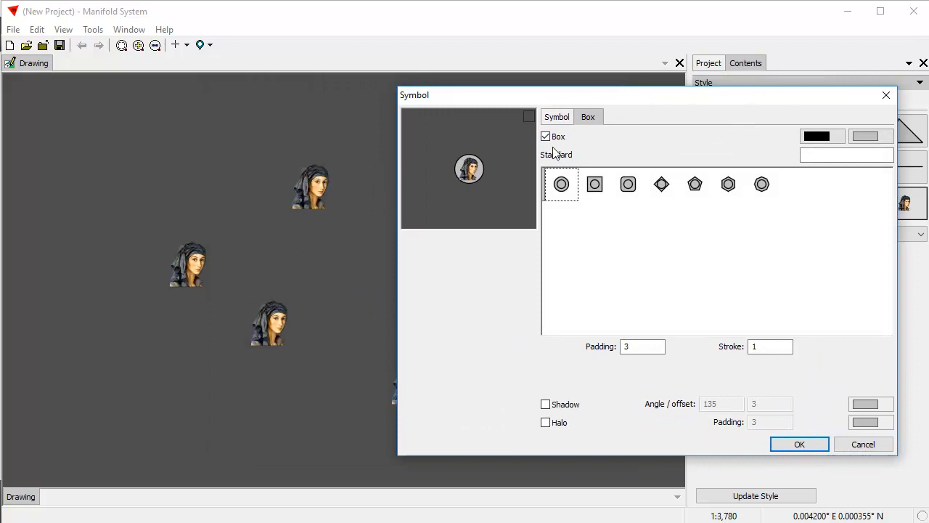
click(595, 185)
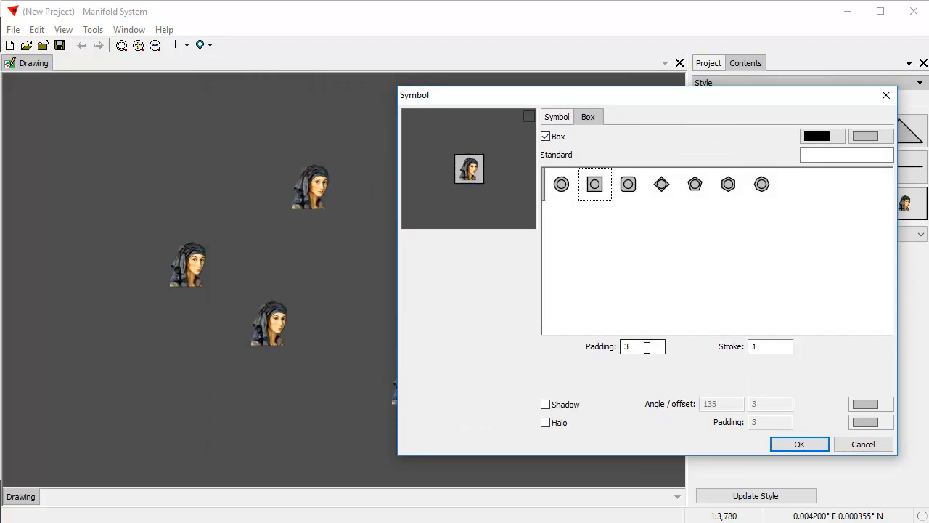
Set the square box's padding to 5 and its stroke to 2
drag(639, 342, 619, 348)
text(5)
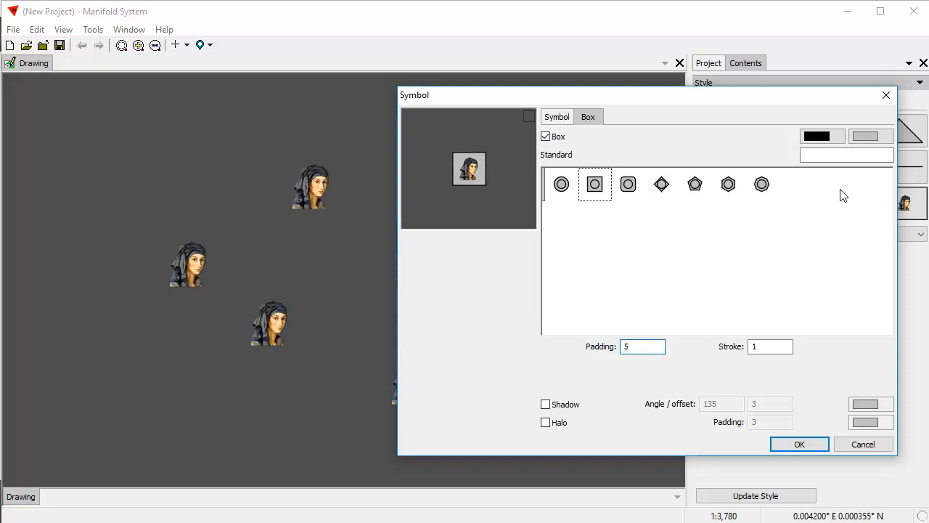
drag(758, 347, 697, 355)
text(4)
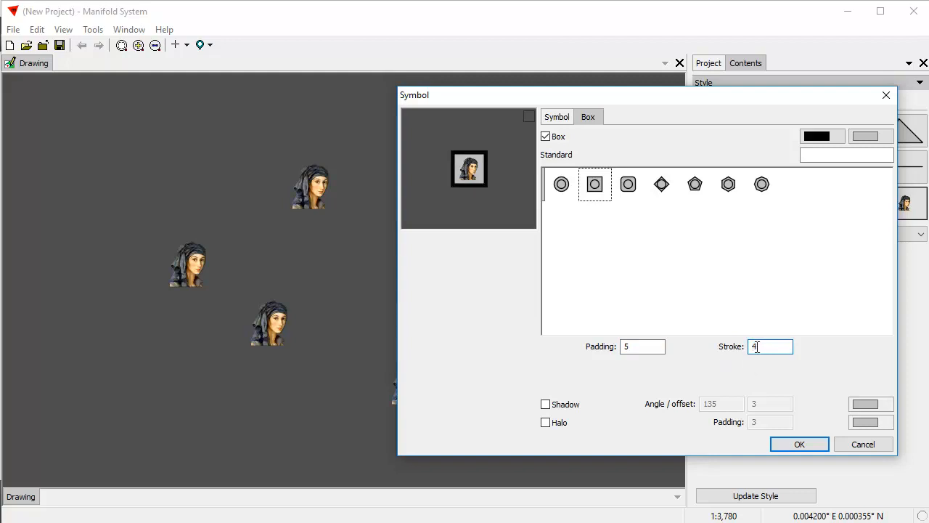
text(2)
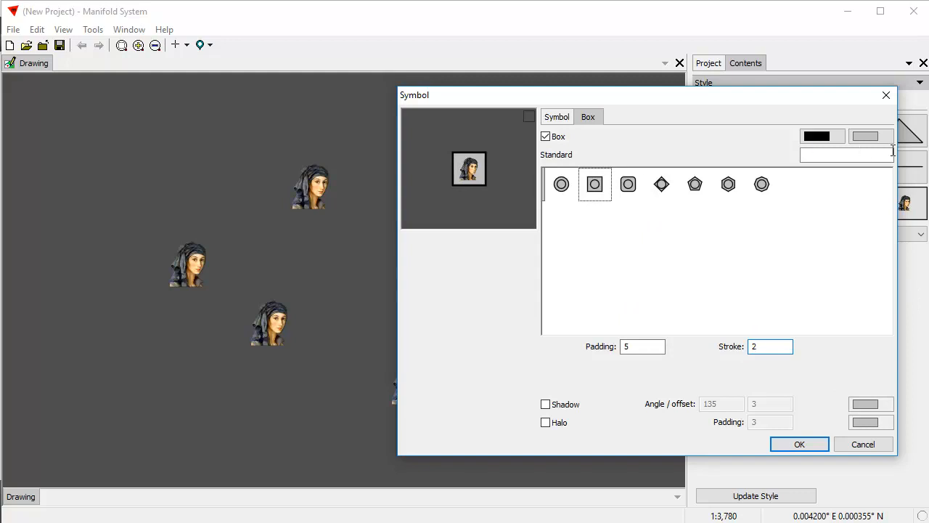
Sample a brown fill color for the box from the uppermost portrait in the drawing
click(871, 140)
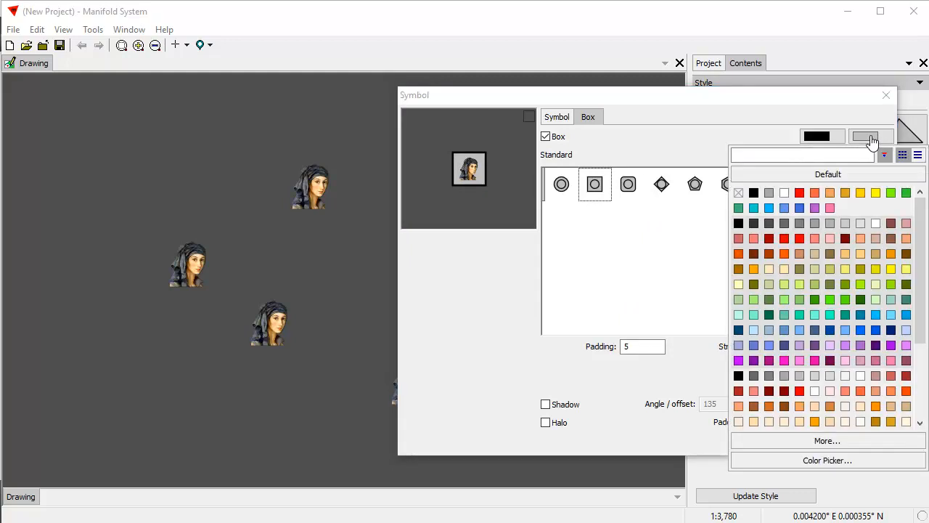
click(827, 460)
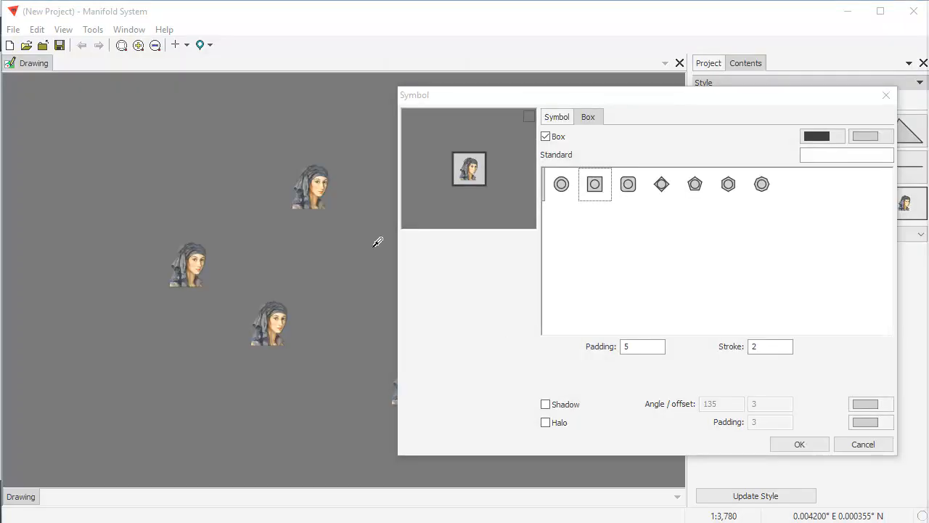
click(314, 192)
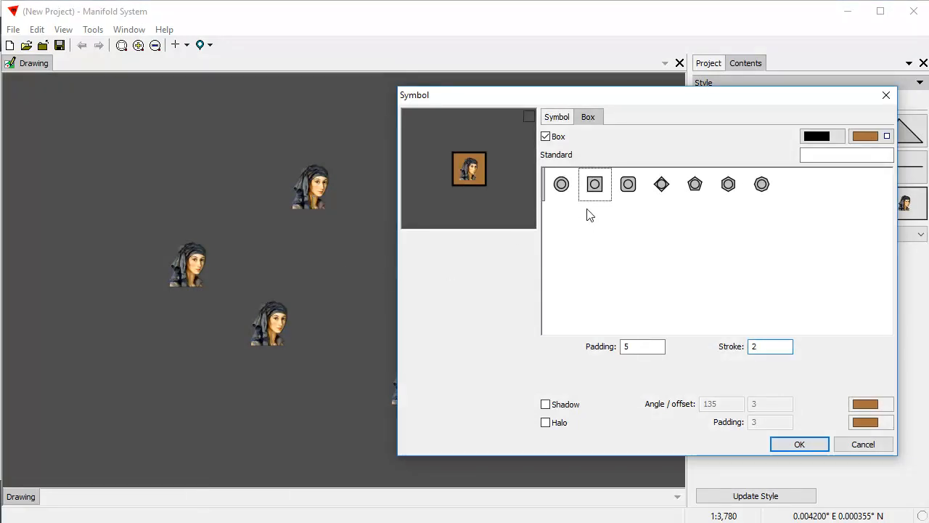
Fill the box with a light skin tone sampled from the face of the uppermost portrait in the drawing
click(863, 137)
click(875, 463)
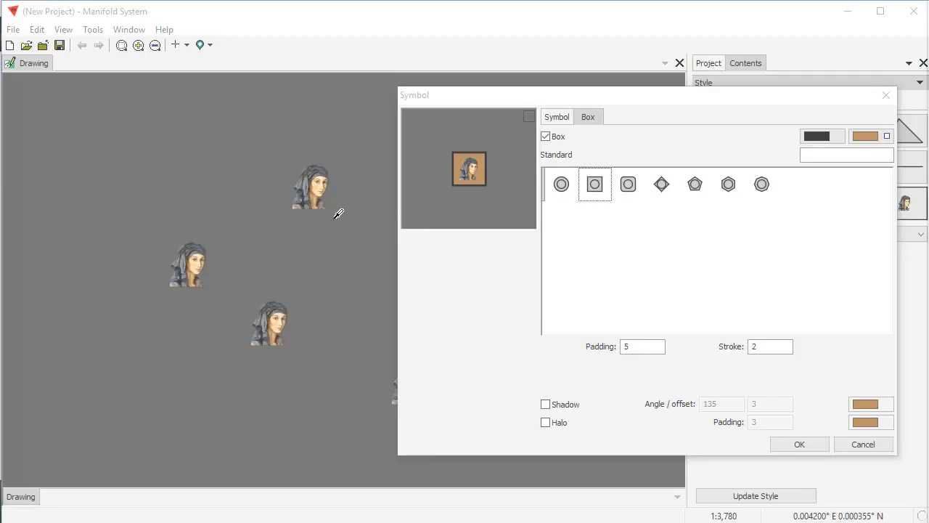
click(319, 184)
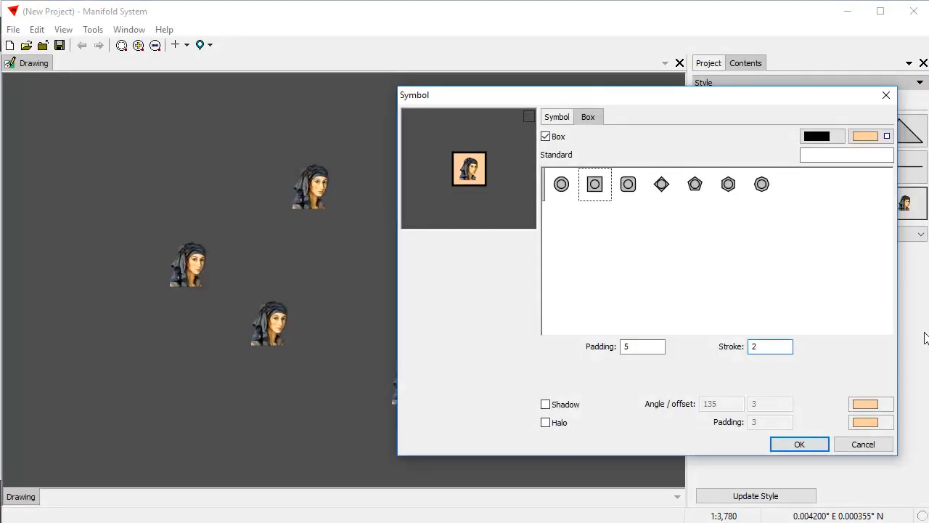
Enable a shadow for the square box around the portrait symbol and color it dark gray
click(545, 404)
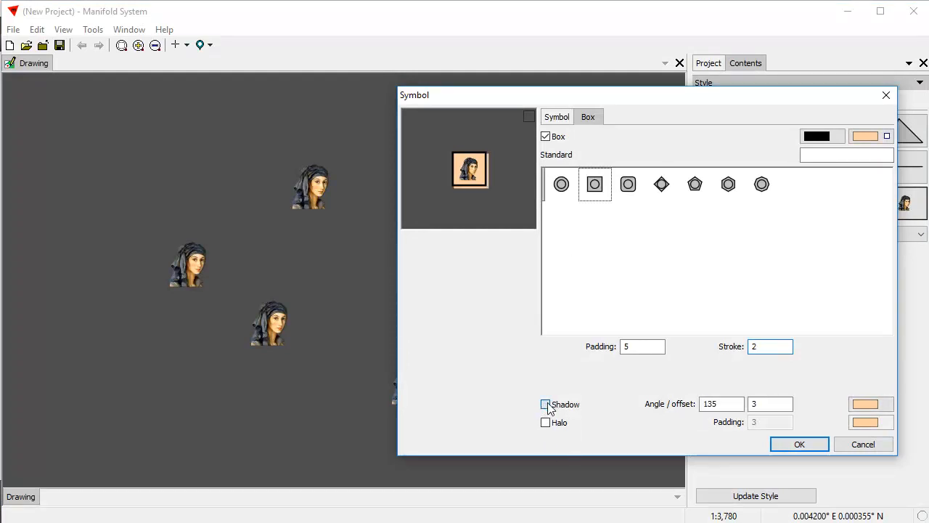
click(871, 405)
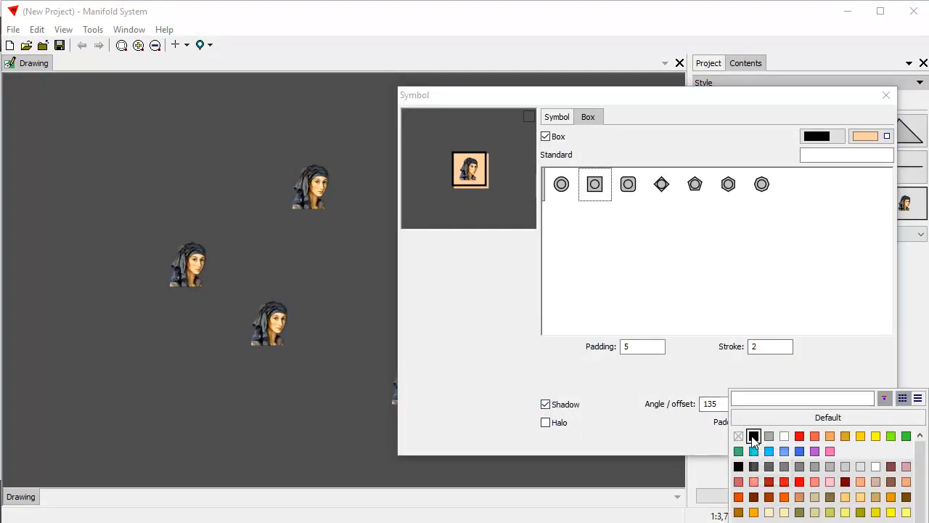
click(754, 439)
click(880, 404)
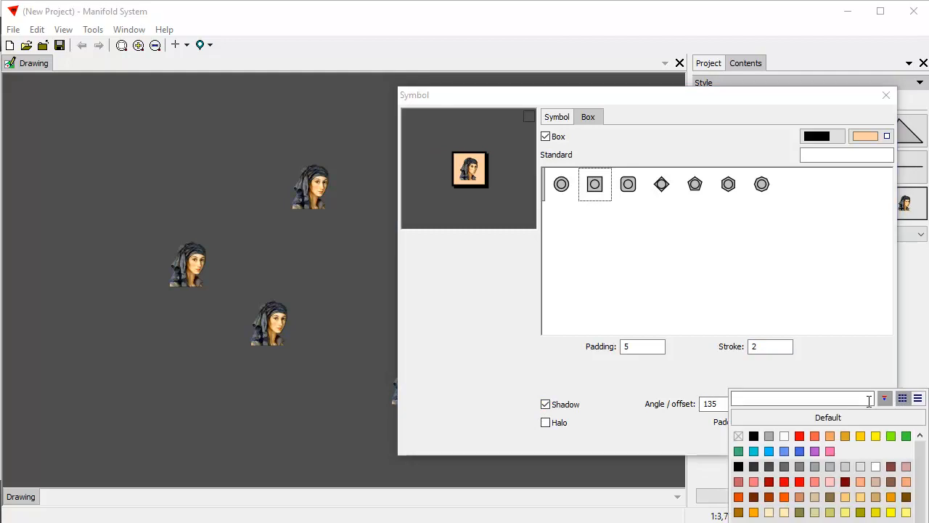
click(753, 466)
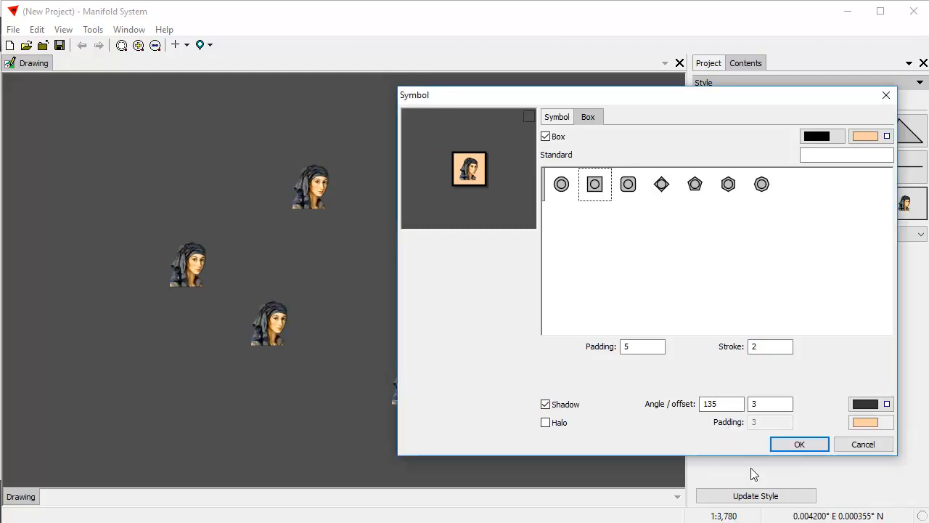
Set the box shadow's offset to 2 and apply the boxed portrait symbol to the points
double_click(765, 405)
text(2)
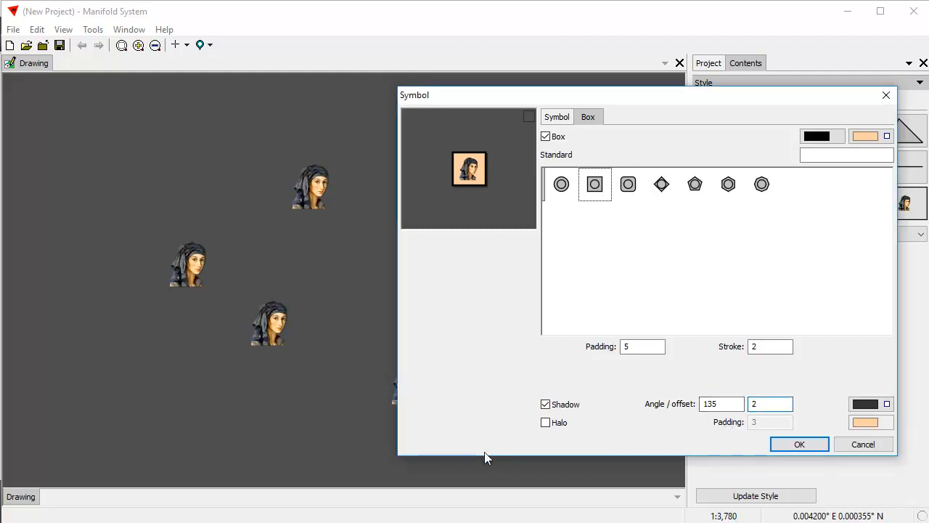
click(818, 446)
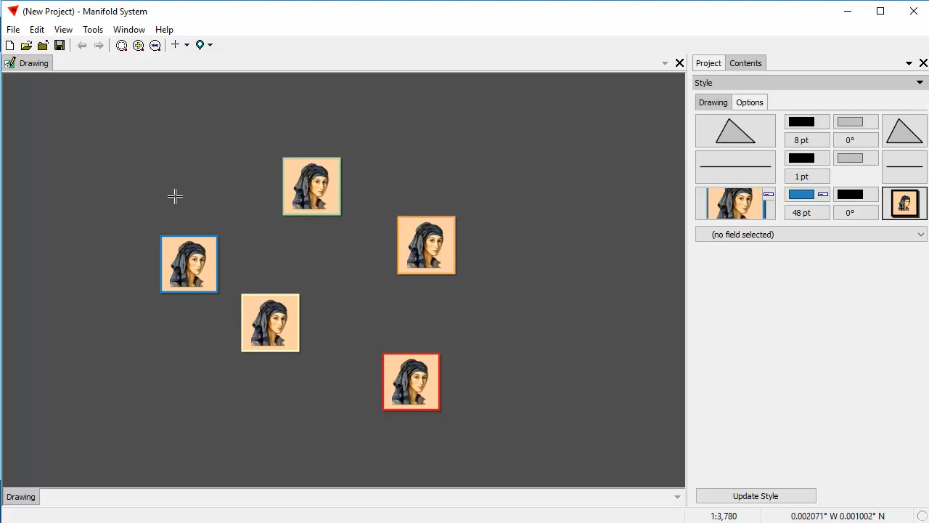
Reopen the portrait symbol's box settings and change the box's stroke color from the palette to brown
click(896, 215)
click(821, 351)
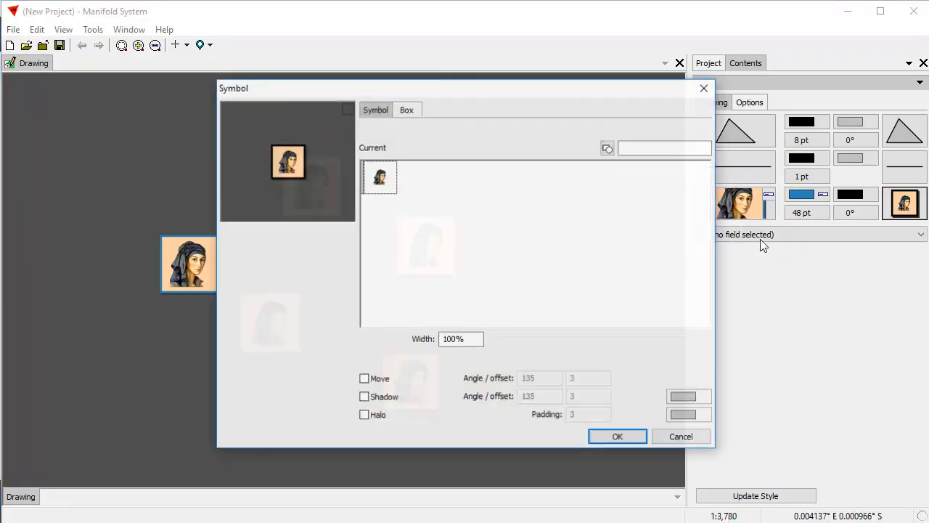
click(407, 110)
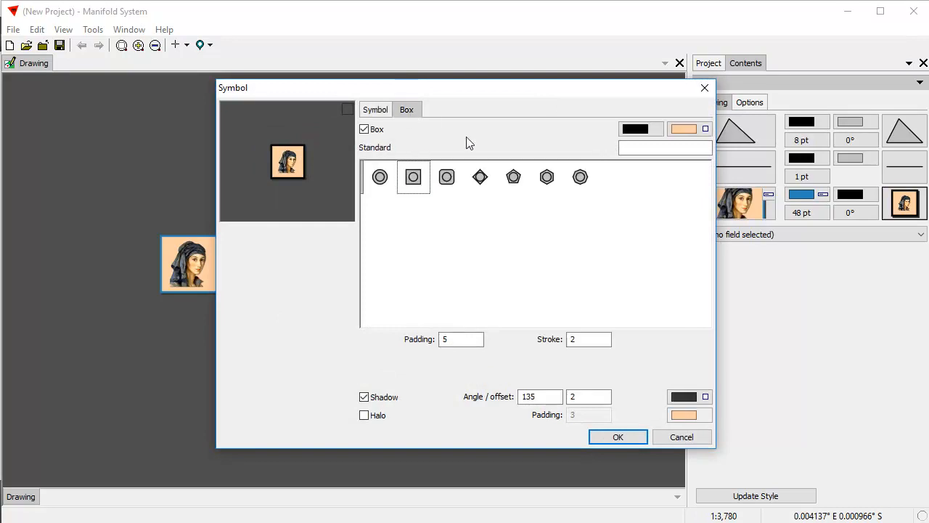
click(638, 132)
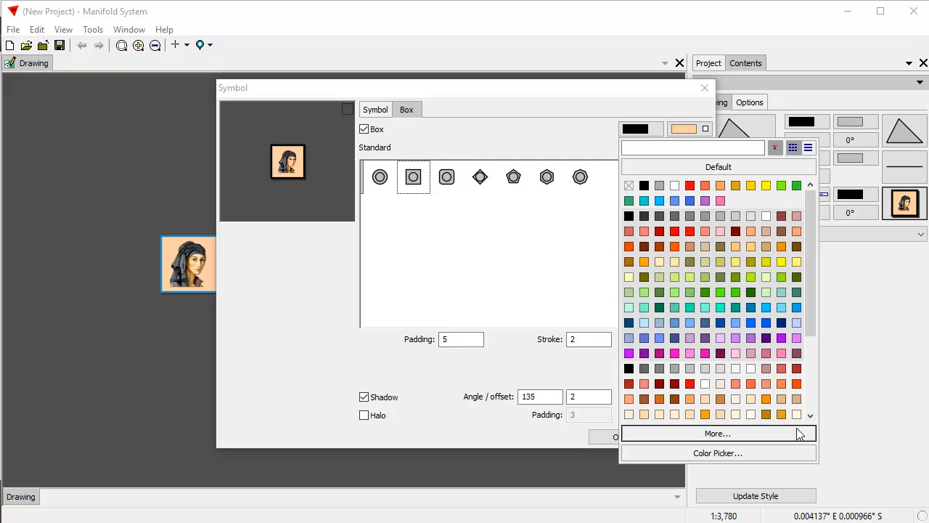
click(674, 398)
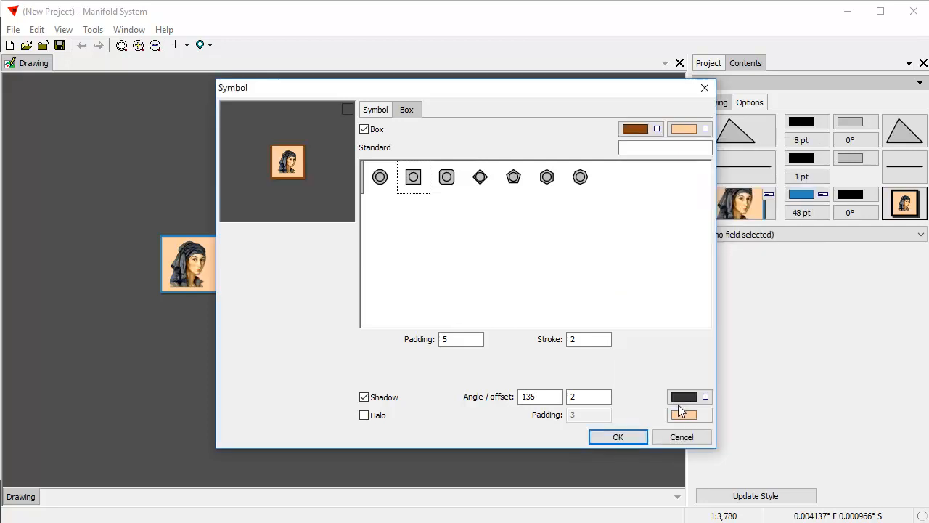
Mix a darker, less saturated brown as a custom stroke color for the box and apply it to the points
click(635, 130)
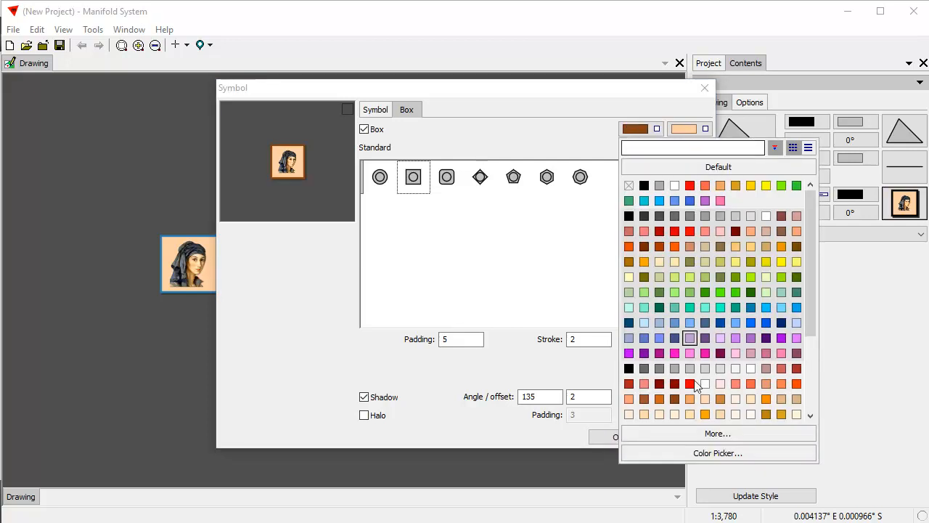
click(733, 452)
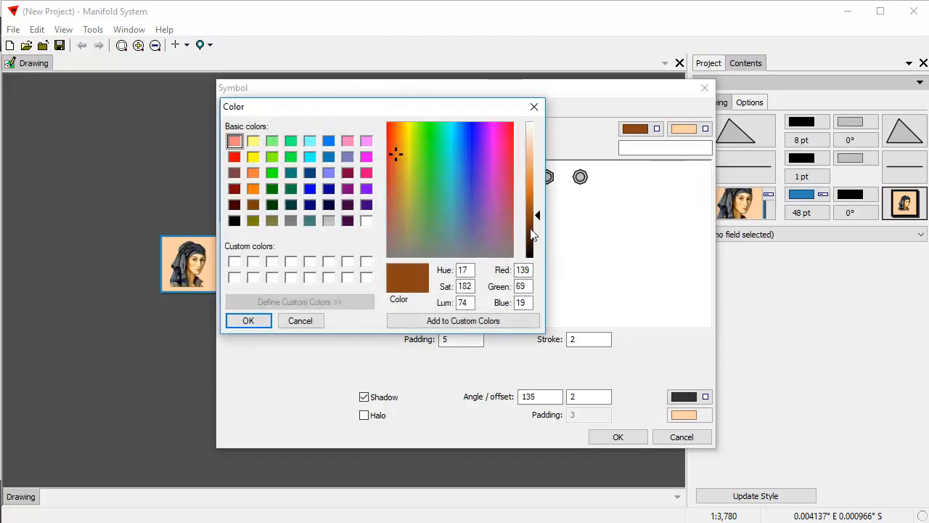
click(537, 226)
click(394, 201)
click(247, 322)
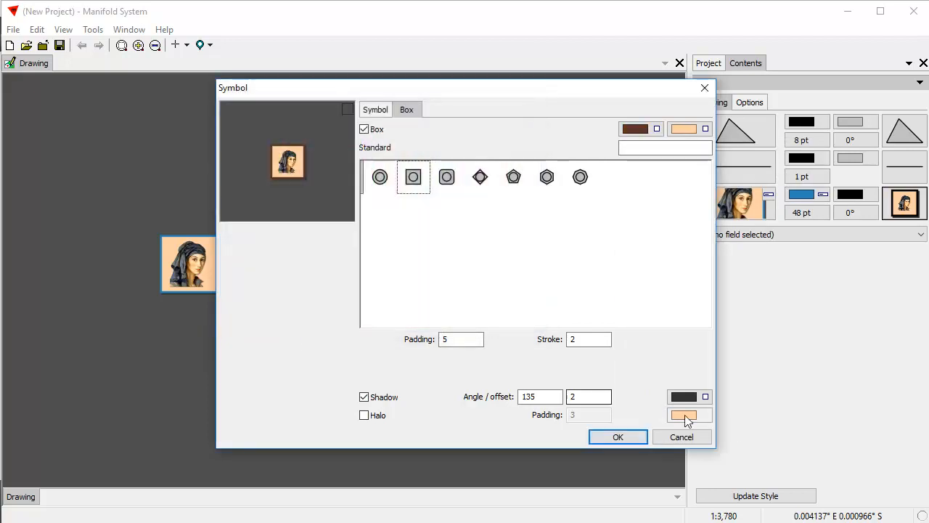
click(618, 436)
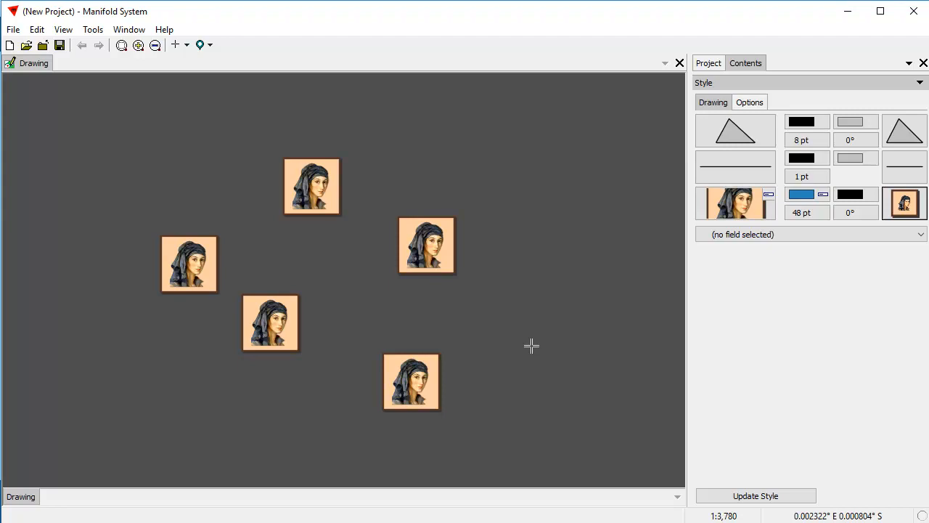
Choose the avocado from the image symbols as the point symbol
click(898, 215)
click(832, 479)
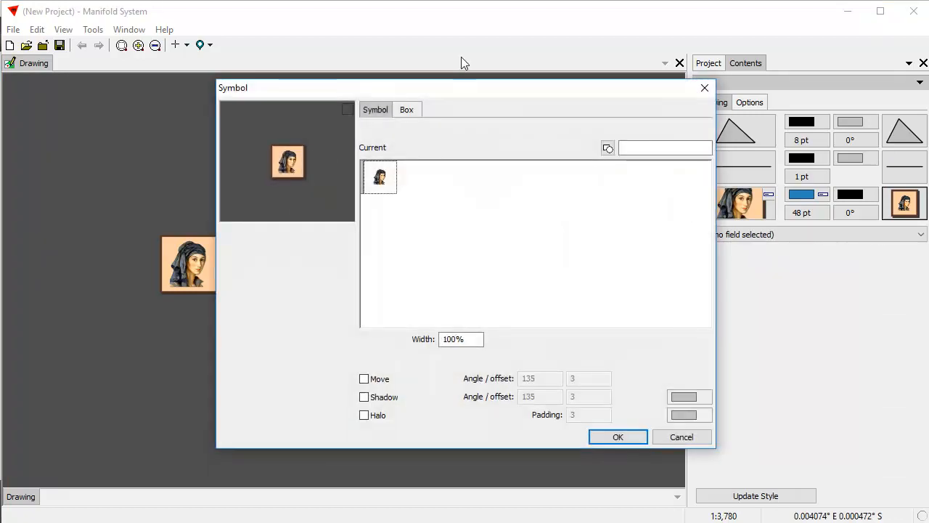
click(608, 148)
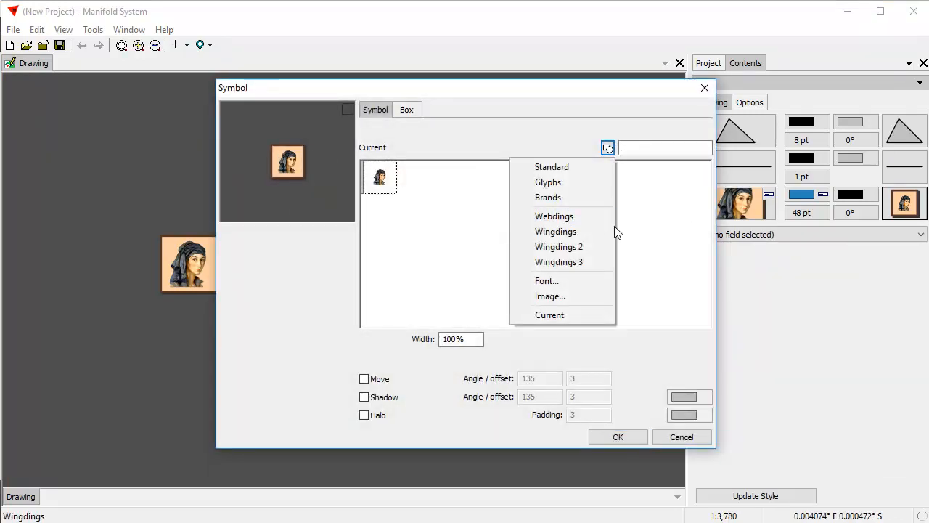
click(572, 297)
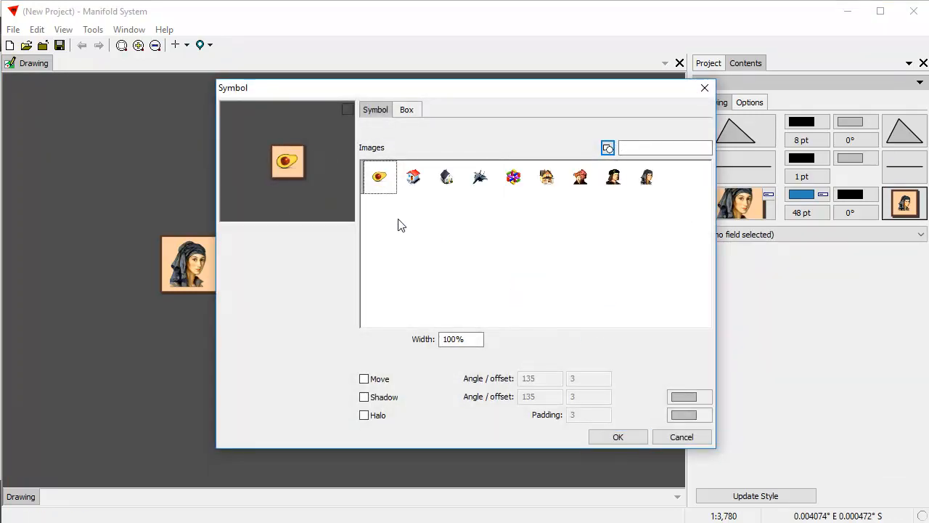
click(384, 183)
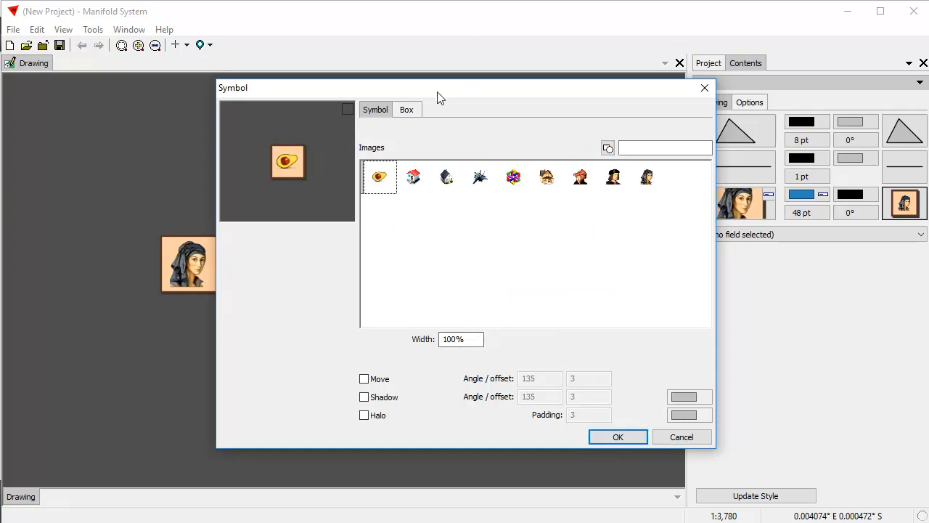
Disable the box around the avocado symbol and apply the symbol to the points
click(406, 111)
click(365, 129)
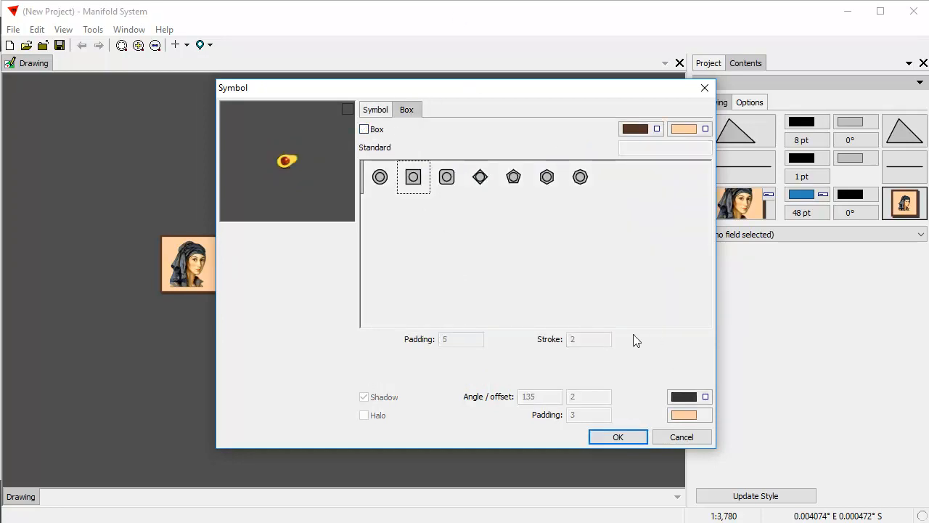
click(622, 441)
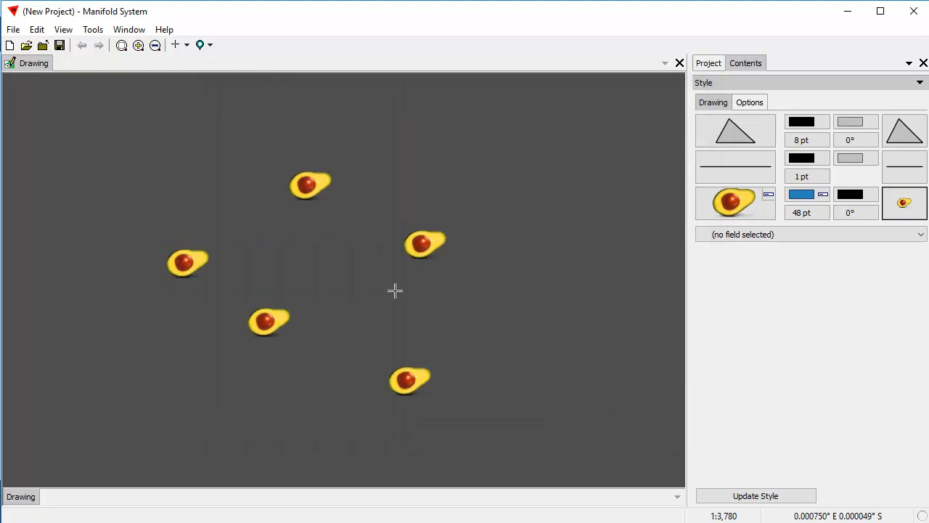
Try a size of 64 pt for the avocado points and settle on 56 pt
click(801, 211)
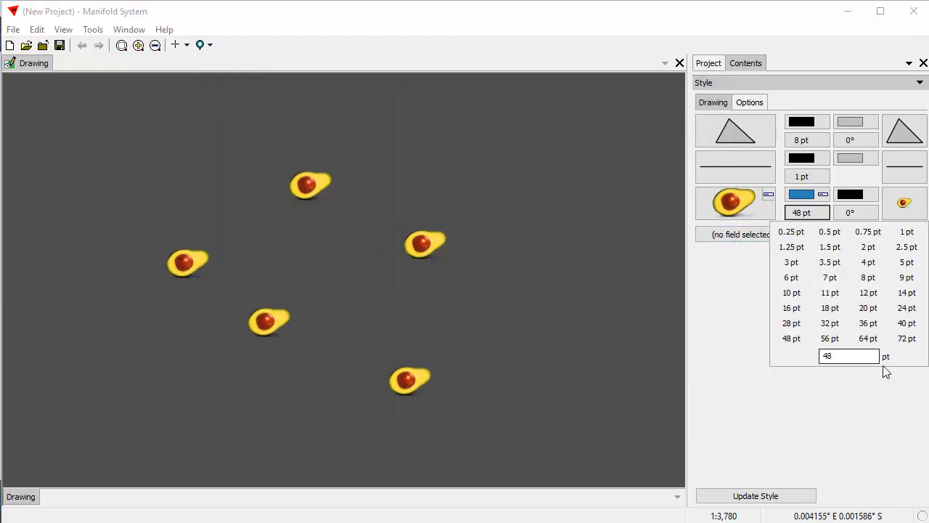
click(867, 338)
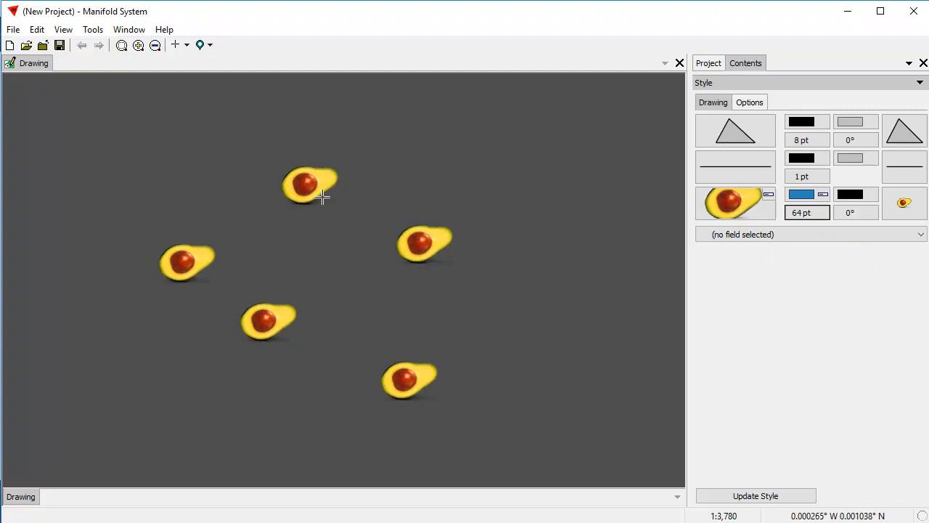
click(812, 215)
click(828, 339)
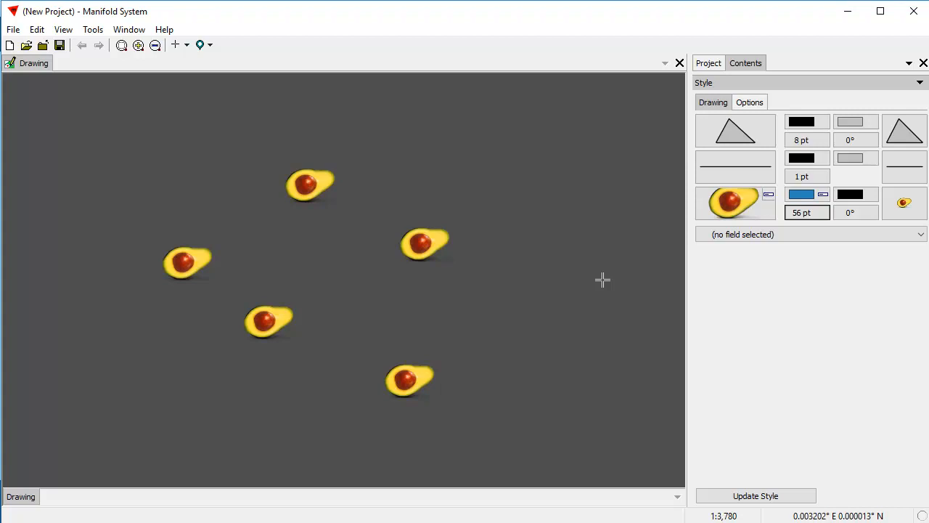
Replace the avocado point symbol with the red-roofed house from the image symbols
click(899, 205)
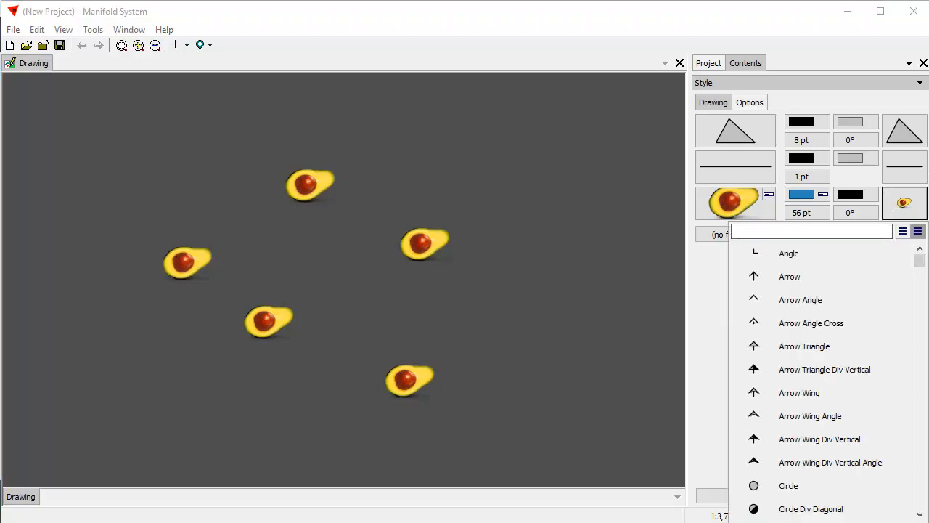
click(820, 521)
click(608, 149)
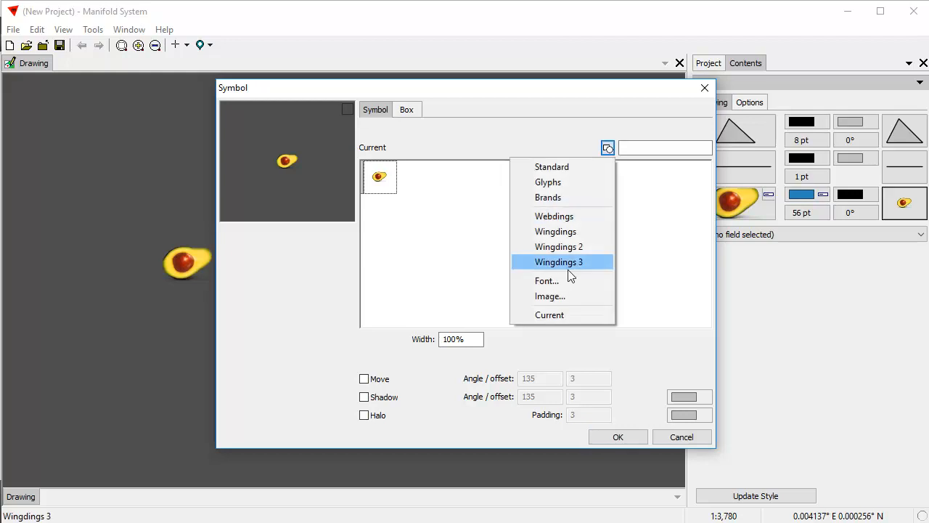
click(566, 296)
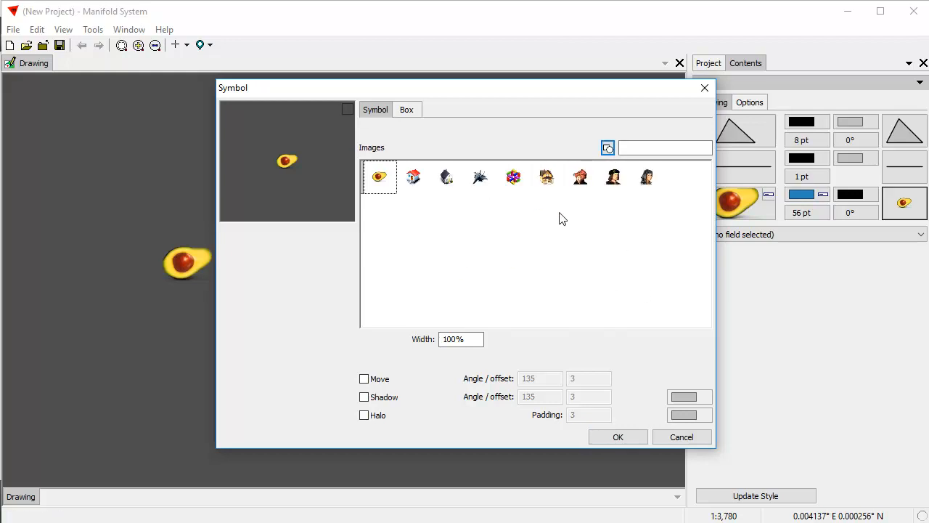
click(414, 178)
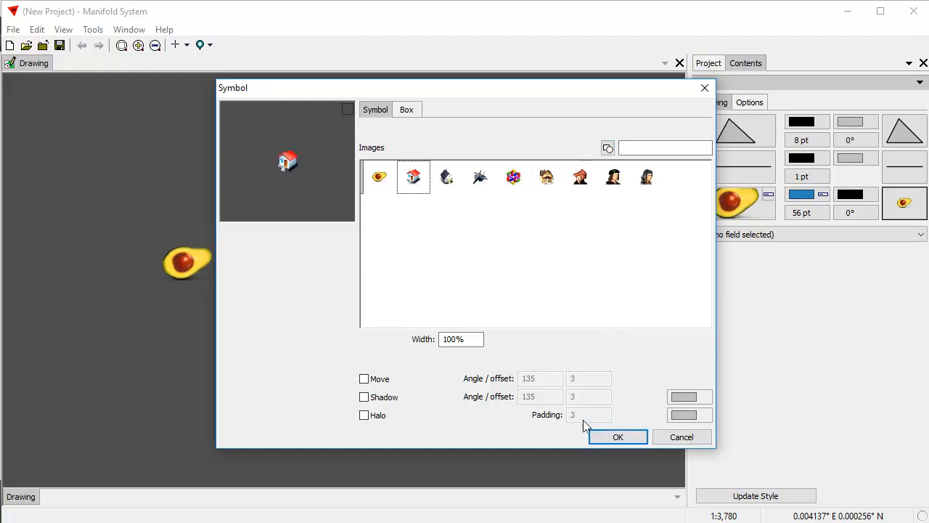
click(618, 437)
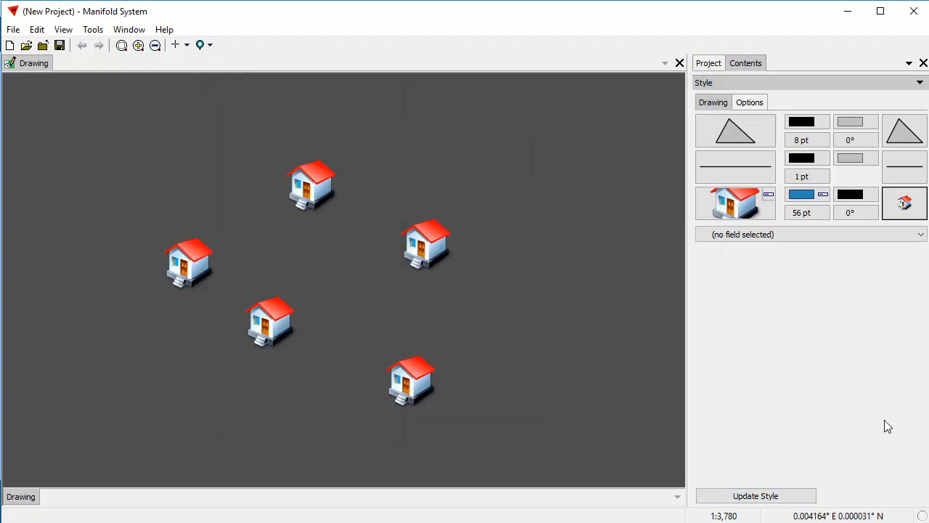